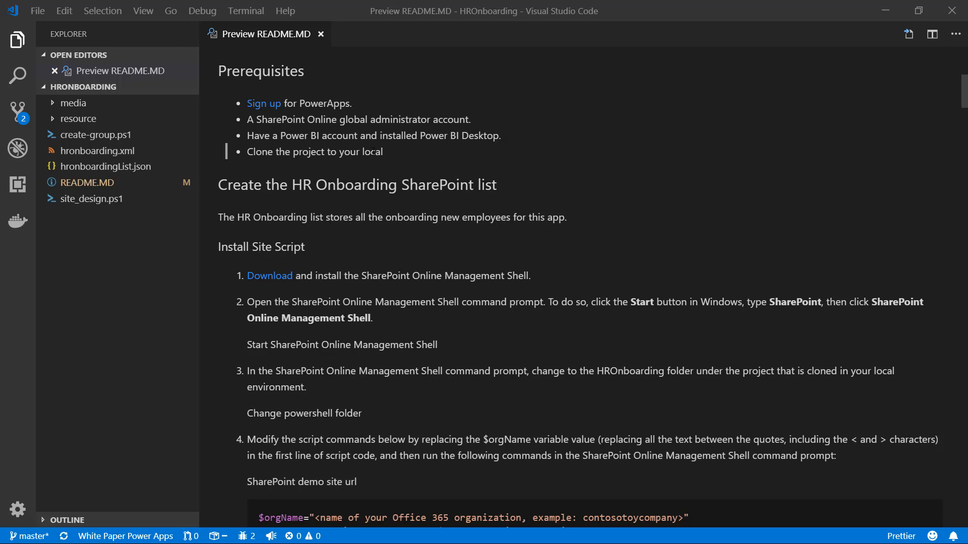
# Step: Review the prerequisites listed in the README preview
pyautogui.moveTo(389, 153); pyautogui.dragTo(243, 105)
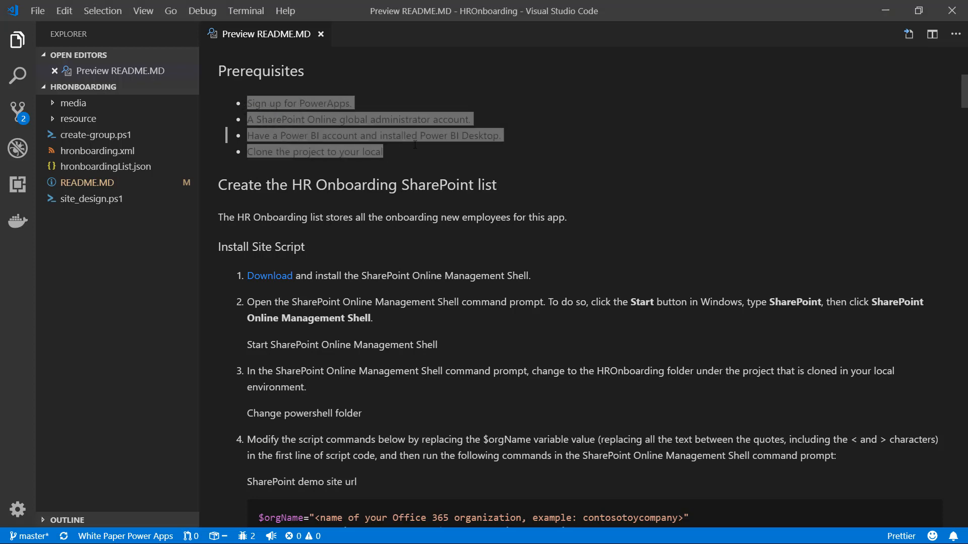
pyautogui.click(461, 166)
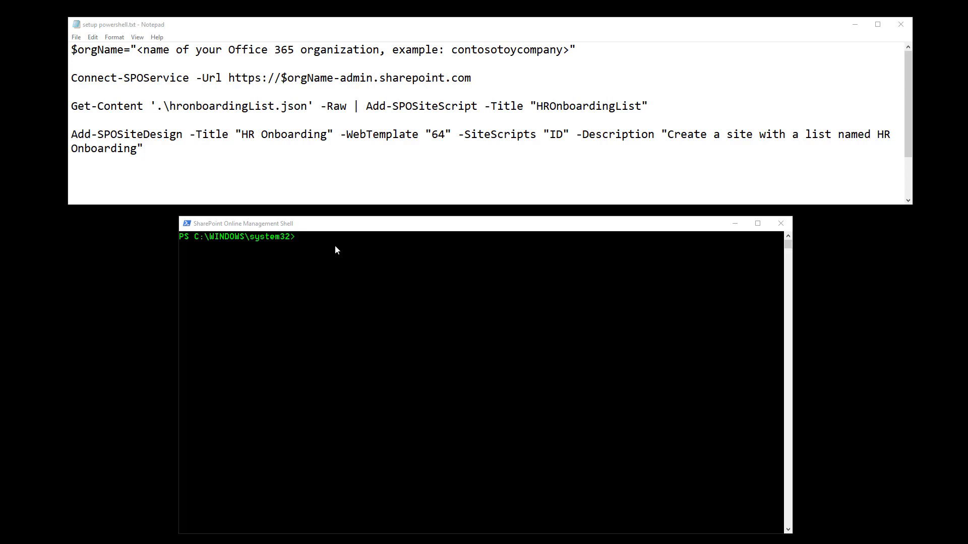
# Step: Change the management shell's directory to the HROnboarding project folder by pasting its path after cd
pyautogui.click(334, 227)
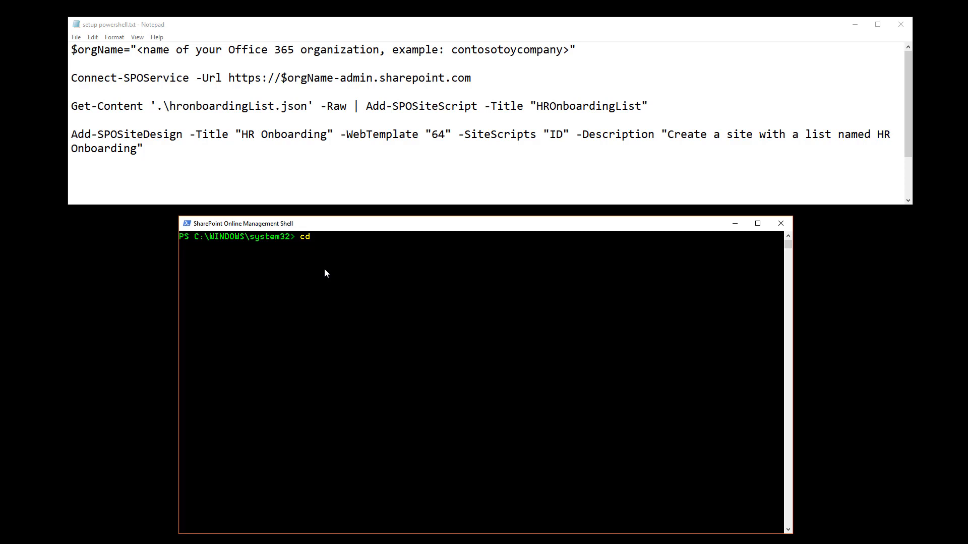
pyautogui.hotkey('ctrl', 'm')
pyautogui.press('Escape')
pyautogui.write('"D:\\Git\\White%20Paper%20Power%20Apps\\HROnboarding')
pyautogui.press('Return')
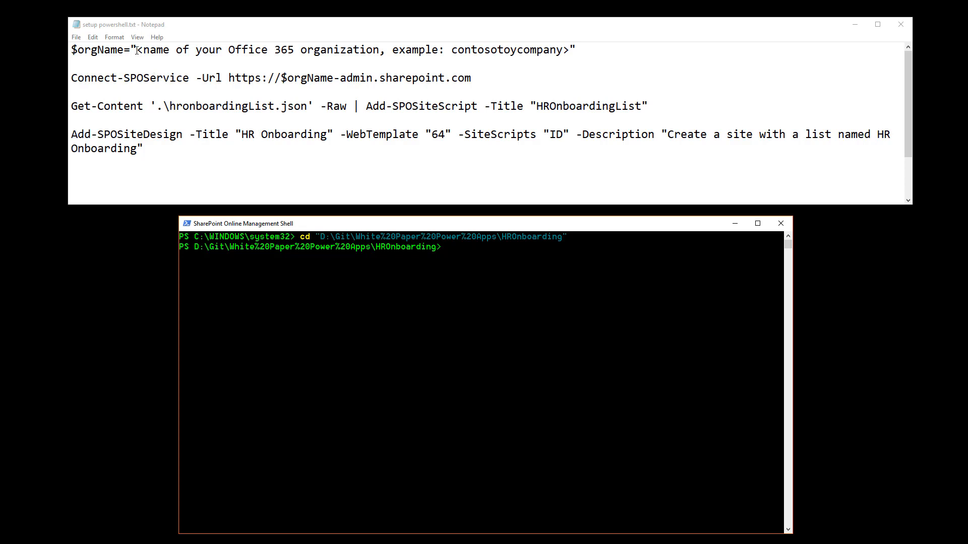
# Step: Replace the $orgName placeholder in the script with the tenant name cand3 copied from the SharePoint address
pyautogui.moveTo(137, 49); pyautogui.dragTo(568, 50)
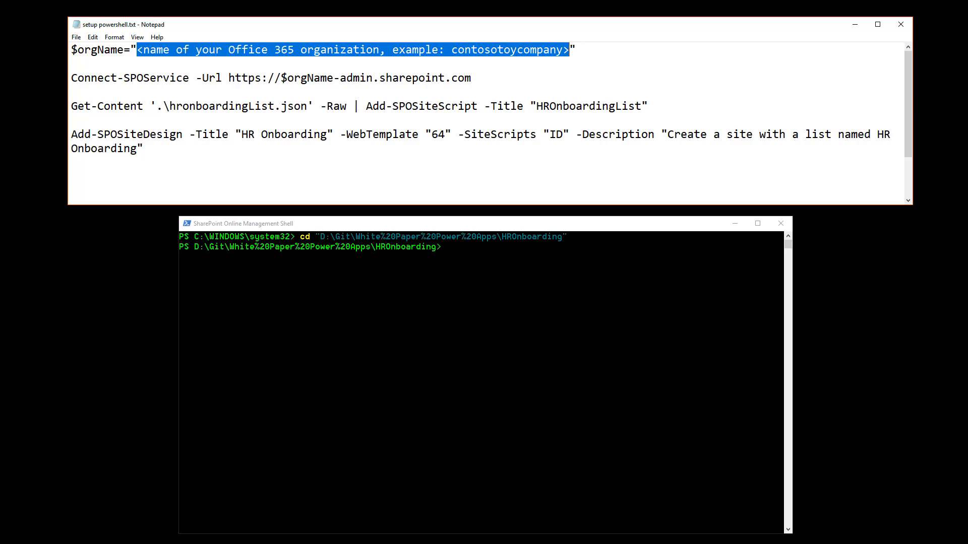
pyautogui.hotkey('alt', 'Tab')
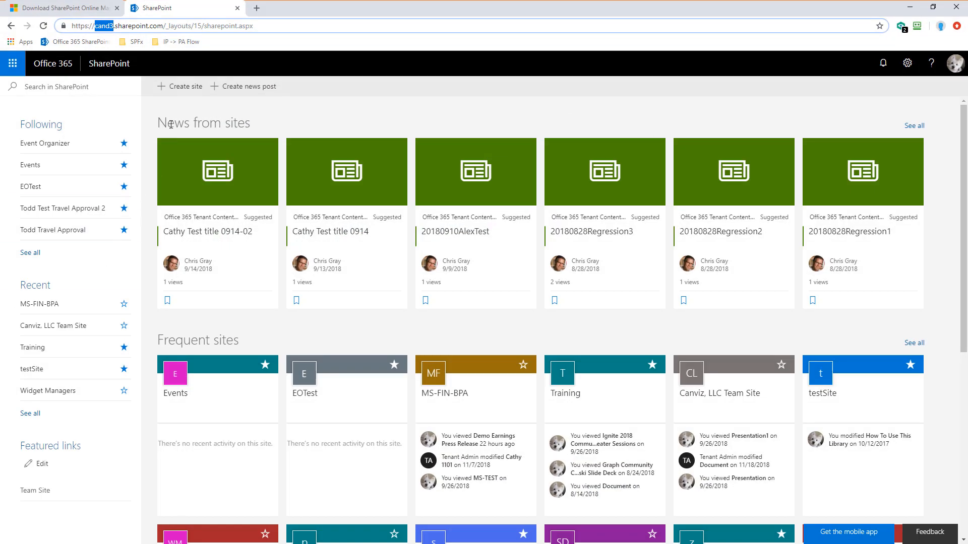
pyautogui.rightClick(106, 29)
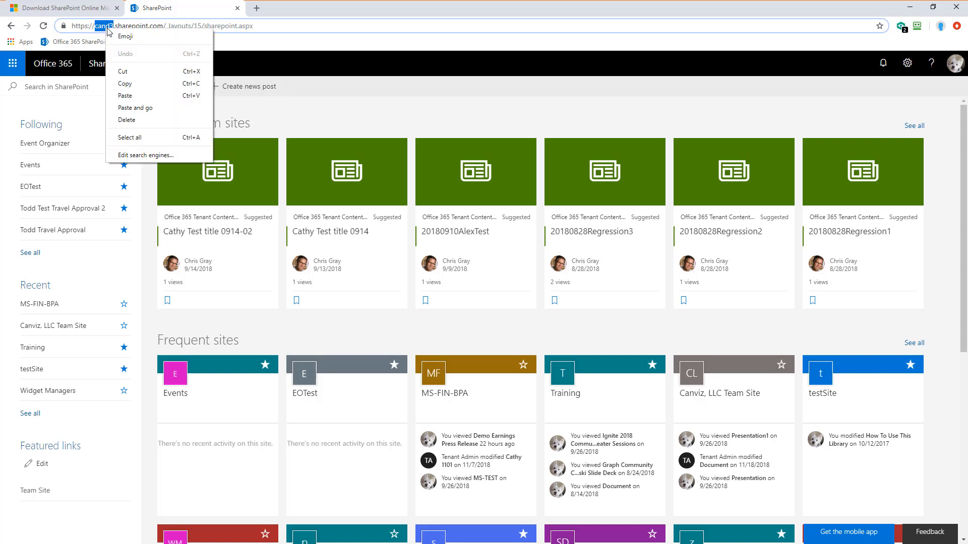
pyautogui.click(140, 88)
pyautogui.click(909, 7)
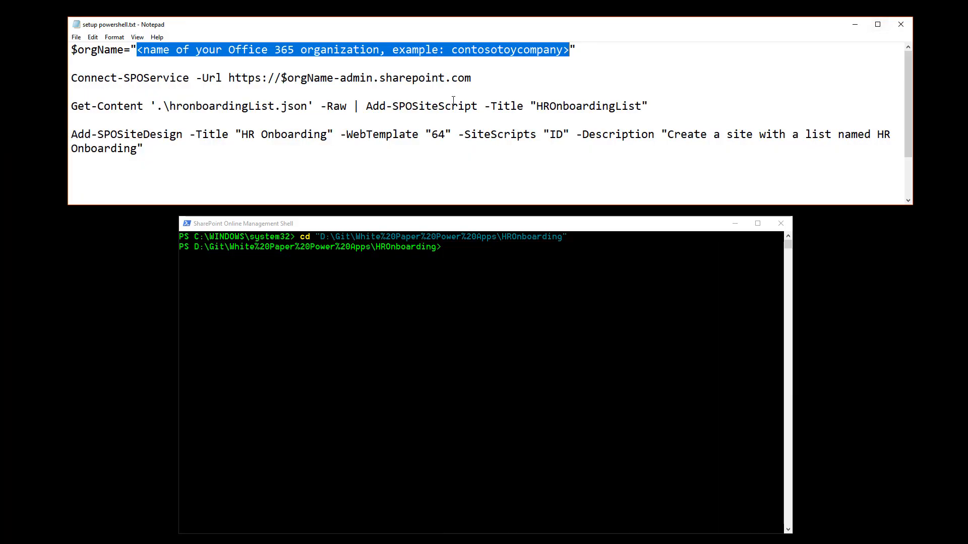
pyautogui.rightClick(195, 53)
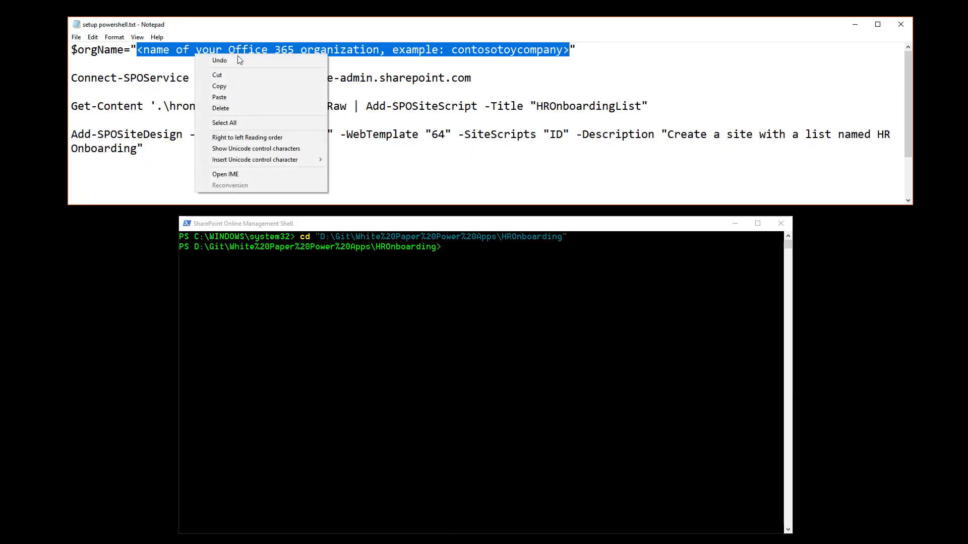
pyautogui.click(236, 97)
# Step: Copy the $orgName="cand3" line into the shell and run it
pyautogui.moveTo(187, 50); pyautogui.dragTo(73, 49)
pyautogui.hotkey('ctrl', 'c')
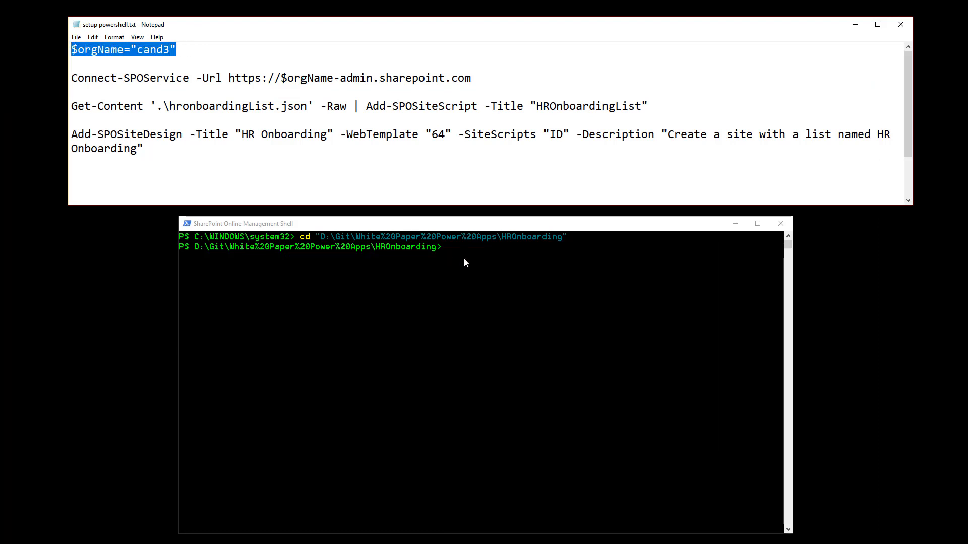
pyautogui.click(464, 258)
pyautogui.rightClick(464, 258)
pyautogui.press('Return')
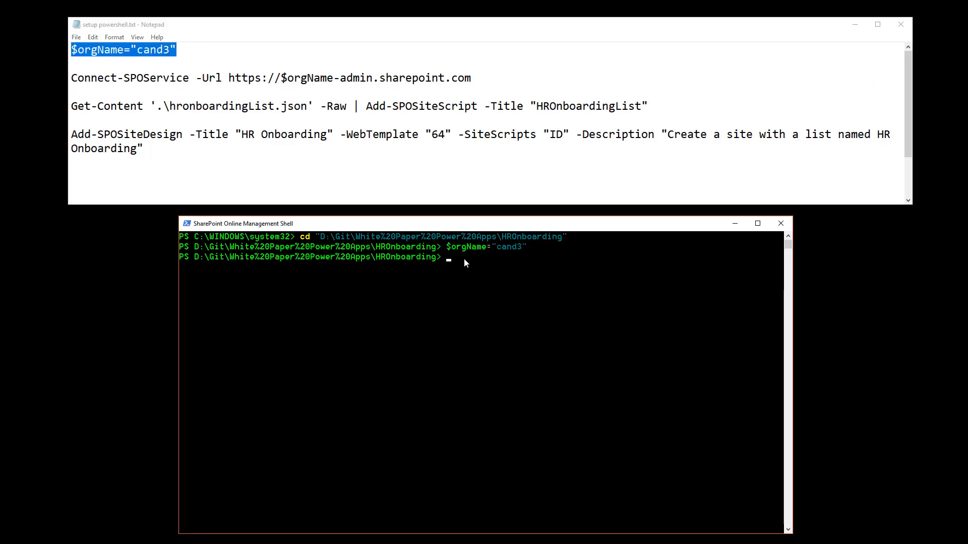
# Step: Copy the Connect-SPOService command line into the shell and run it
pyautogui.moveTo(468, 78); pyautogui.dragTo(72, 78)
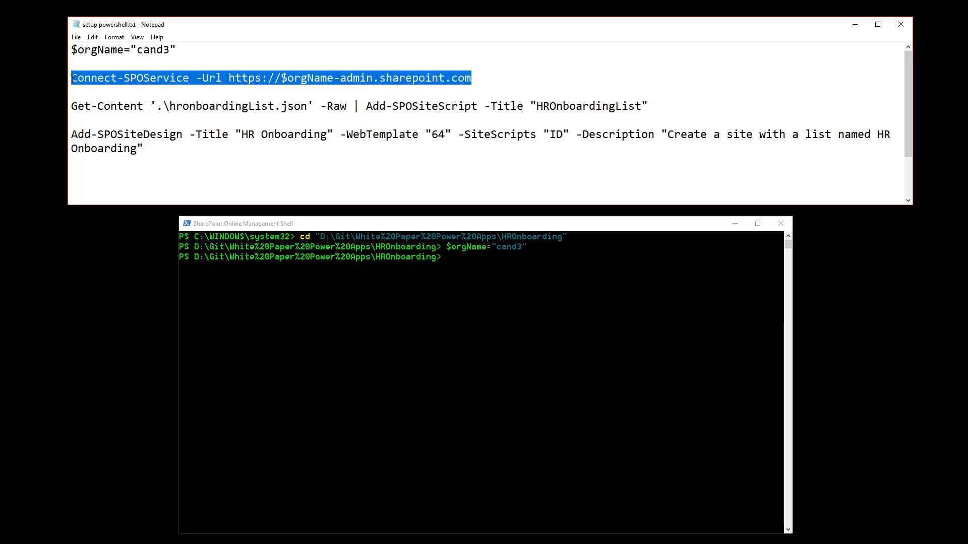
pyautogui.hotkey('ctrl', 'c')
pyautogui.click(465, 260)
pyautogui.rightClick(466, 260)
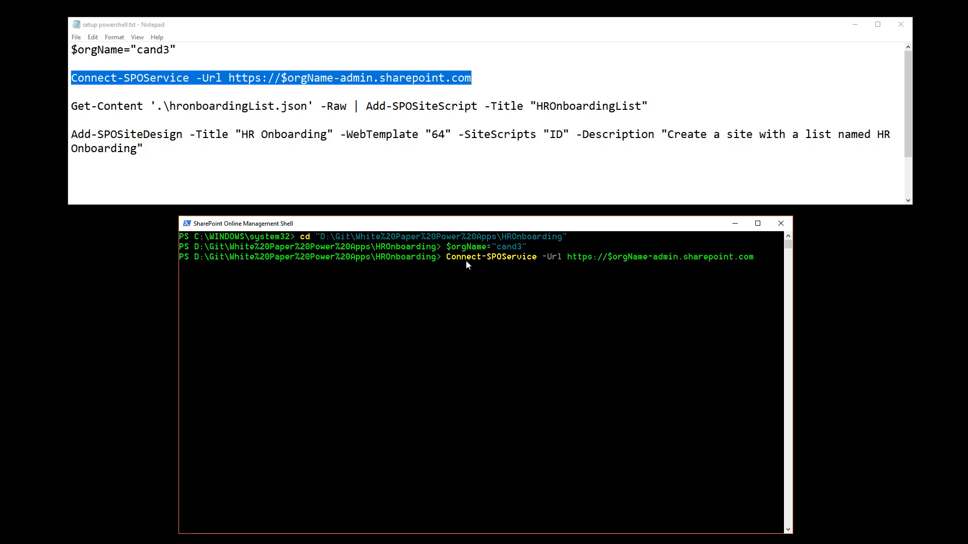
pyautogui.press('Return')
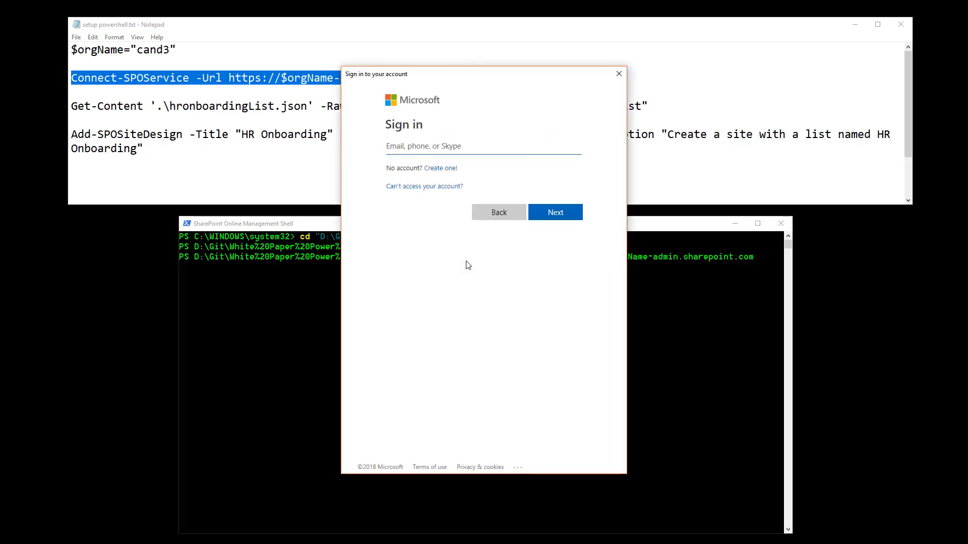
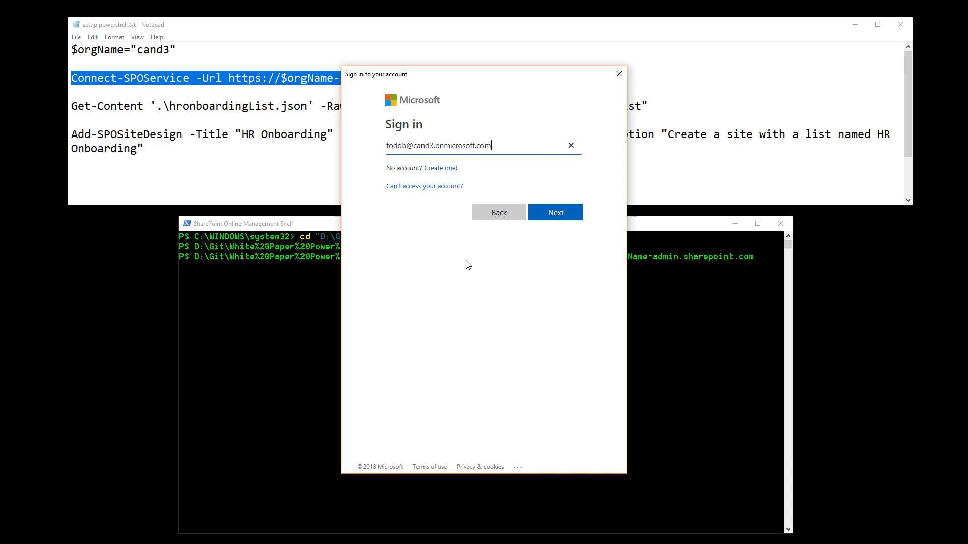
# Step: Sign in with the administrator account's e-mail address and password
pyautogui.click(567, 217)
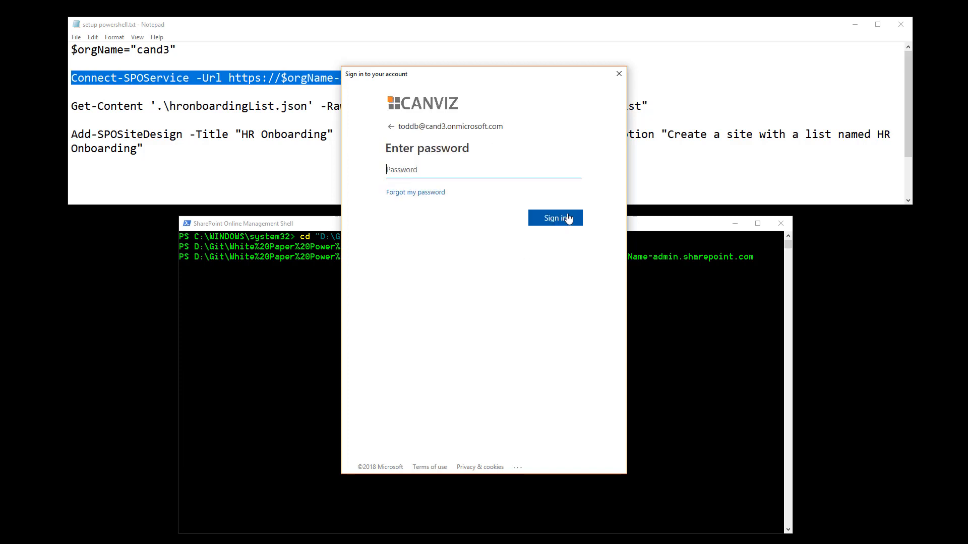
pyautogui.hotkey('ctrl', 'v')
pyautogui.click(568, 218)
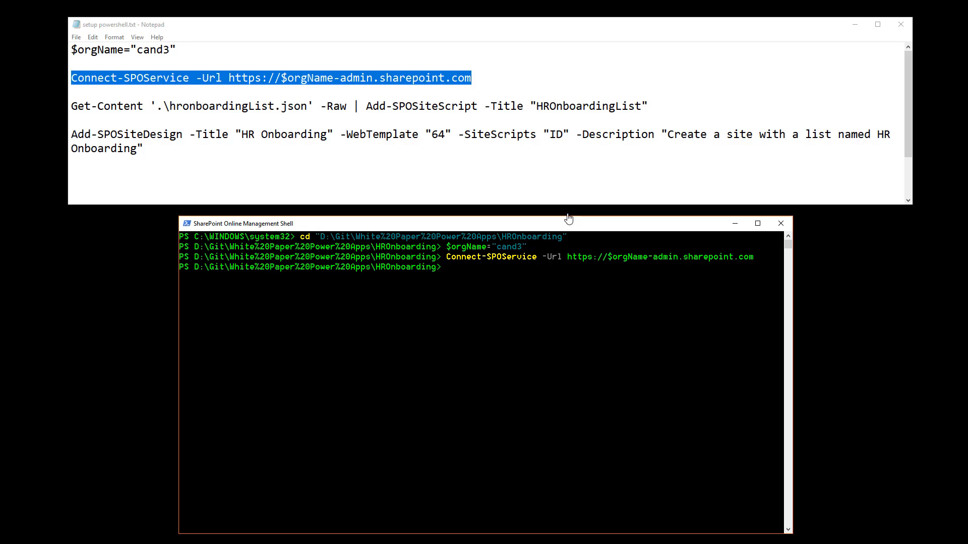
# Step: Examine the parts of the Get-Content and Add-SPOSiteScript command line in the script
pyautogui.click(649, 107)
pyautogui.moveTo(650, 107); pyautogui.dragTo(73, 108)
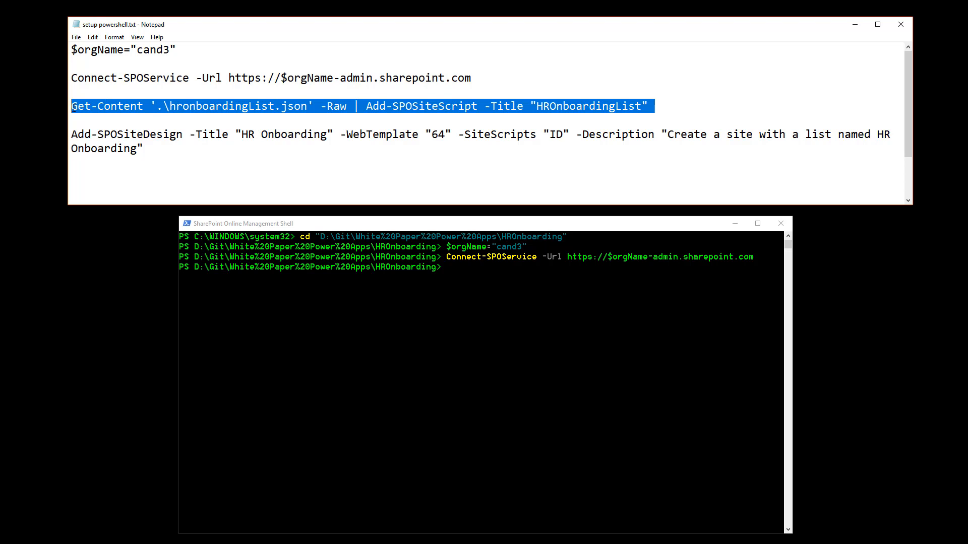
pyautogui.click(208, 111)
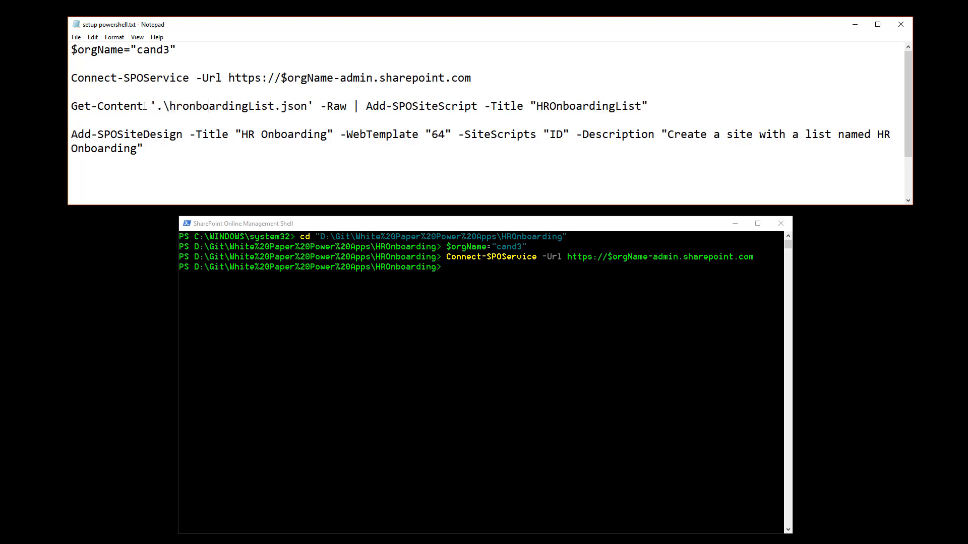
pyautogui.moveTo(169, 106); pyautogui.dragTo(309, 107)
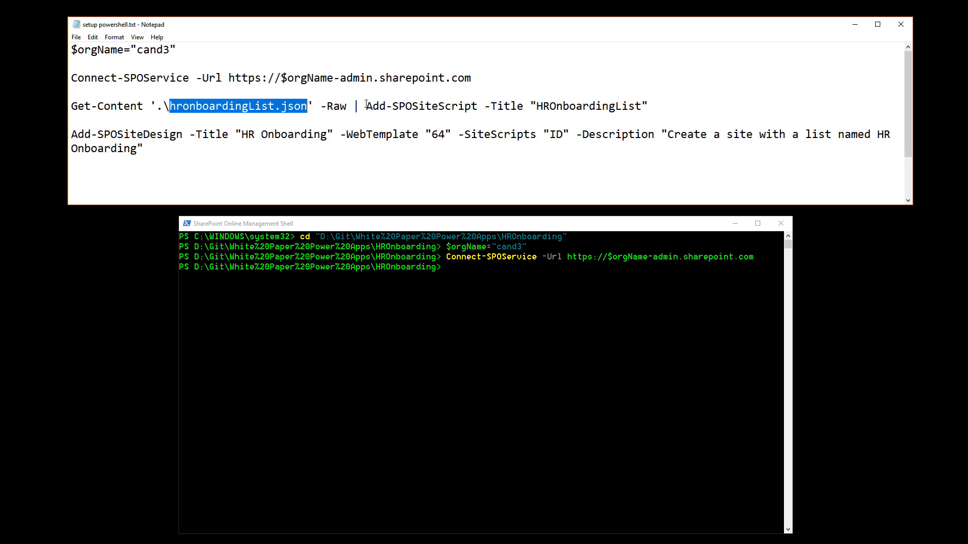
pyautogui.moveTo(366, 105); pyautogui.dragTo(486, 110)
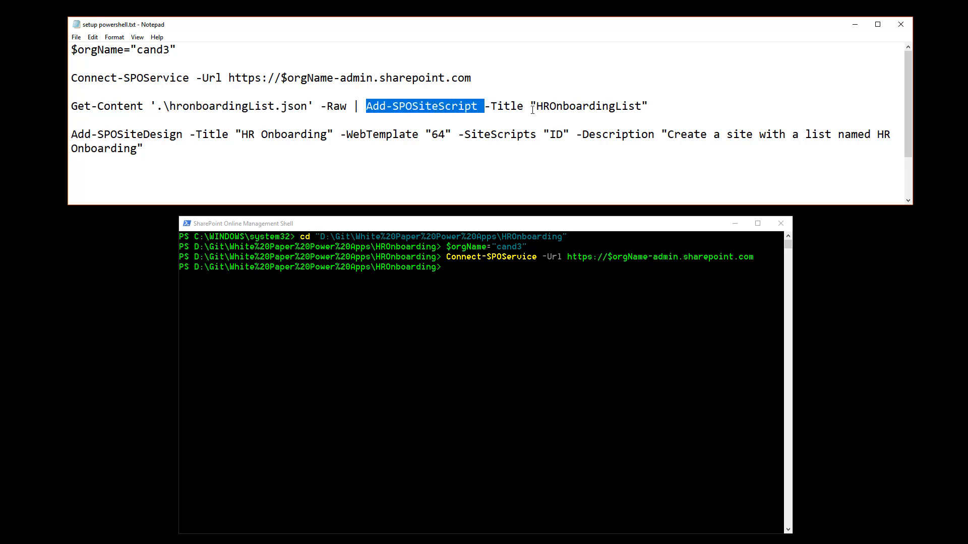
pyautogui.doubleClick(571, 106)
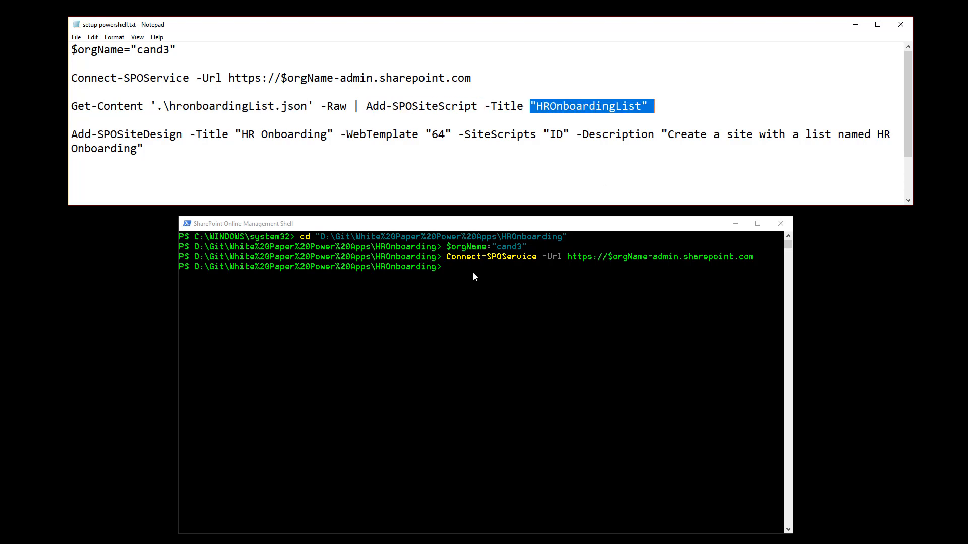
# Step: Run the Get-Content ... | Add-SPOSiteScript -Title "HROnboardingList" command in the shell
pyautogui.click(664, 107)
pyautogui.moveTo(665, 106); pyautogui.dragTo(71, 107)
pyautogui.hotkey('ctrl', 'c')
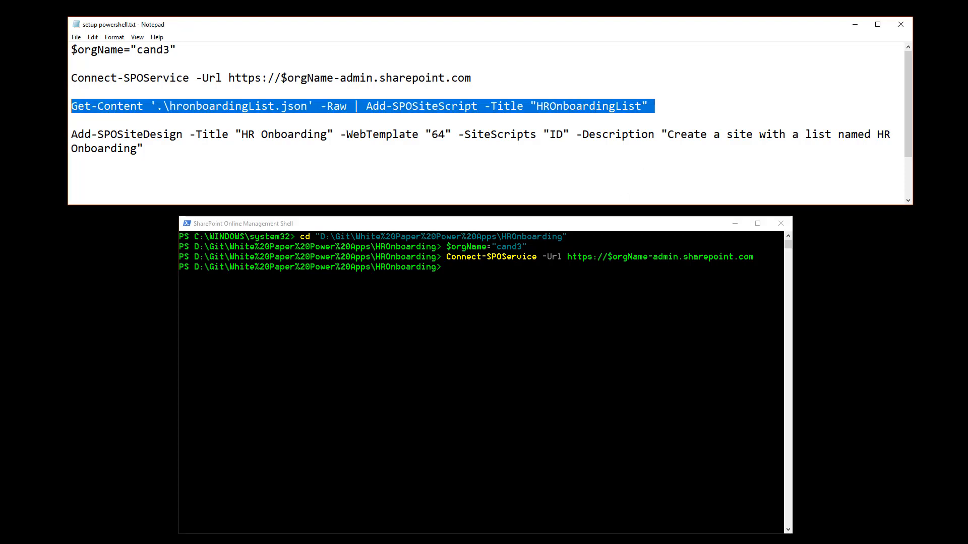
pyautogui.click(456, 273)
pyautogui.rightClick(456, 273)
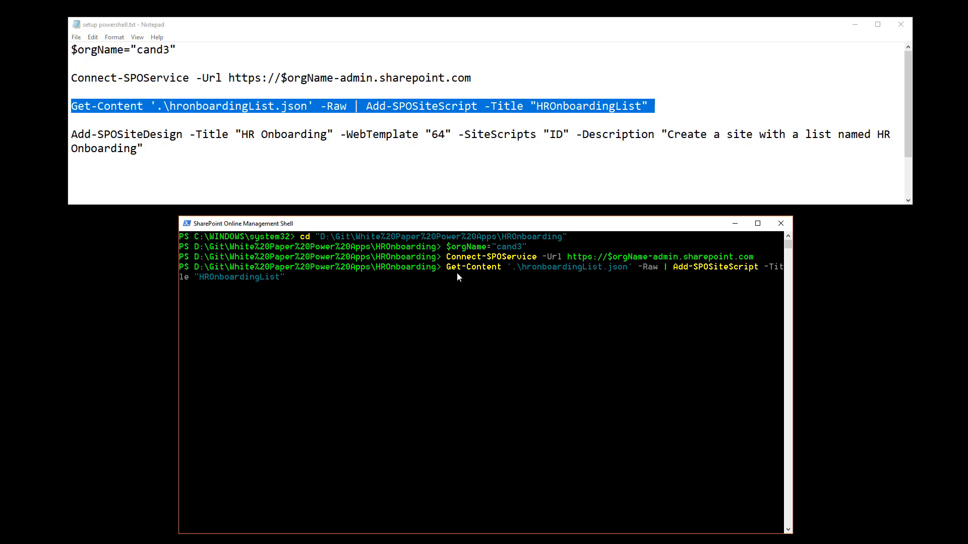
pyautogui.press('Return')
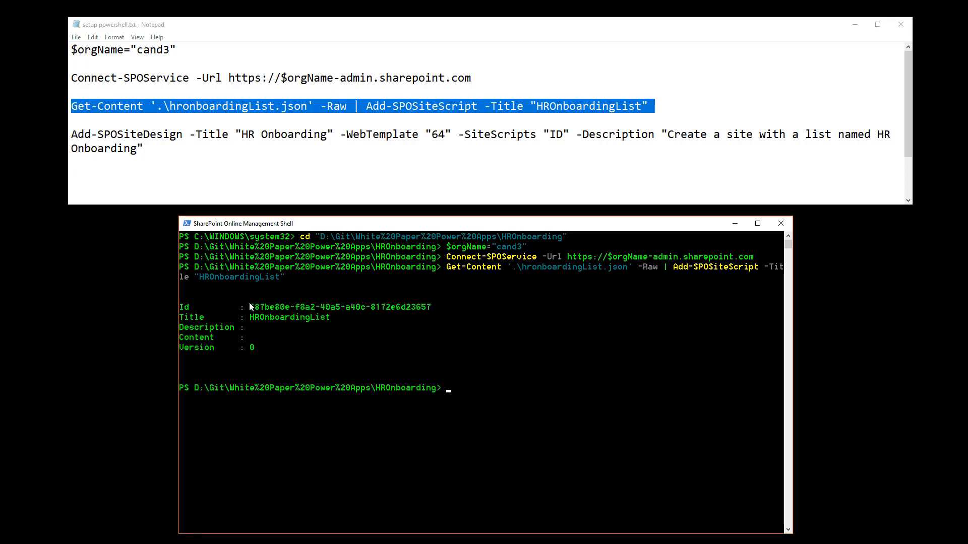
# Step: Copy the new site script's Id from the output and paste it over the "ID" placeholder in the Add-SPOSiteDesign line
pyautogui.moveTo(250, 306); pyautogui.dragTo(414, 311)
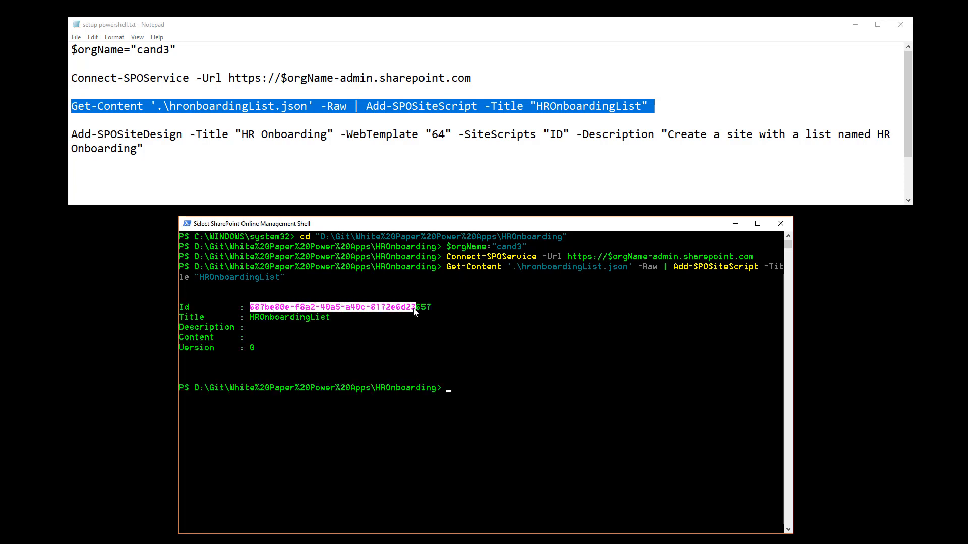
pyautogui.rightClick(430, 313)
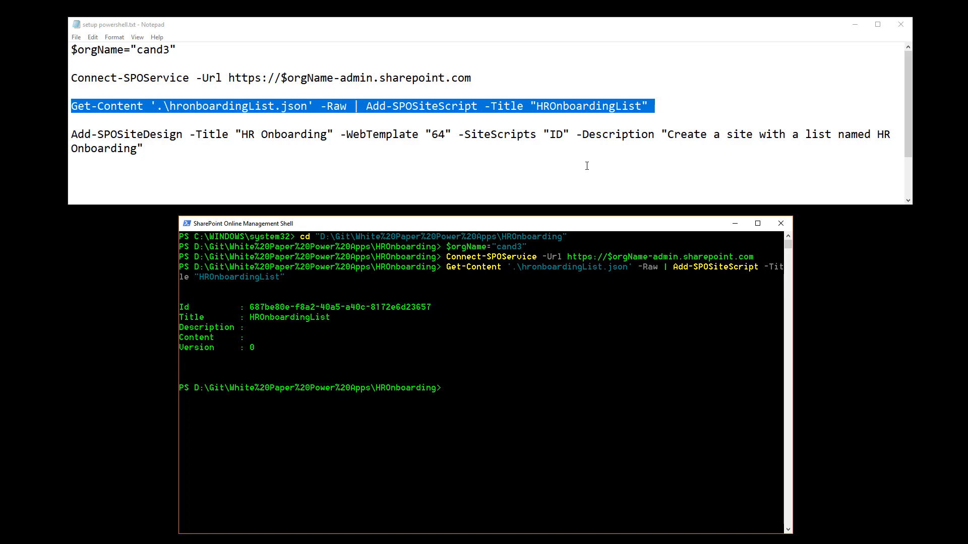
pyautogui.click(554, 137)
pyautogui.doubleClick(555, 137)
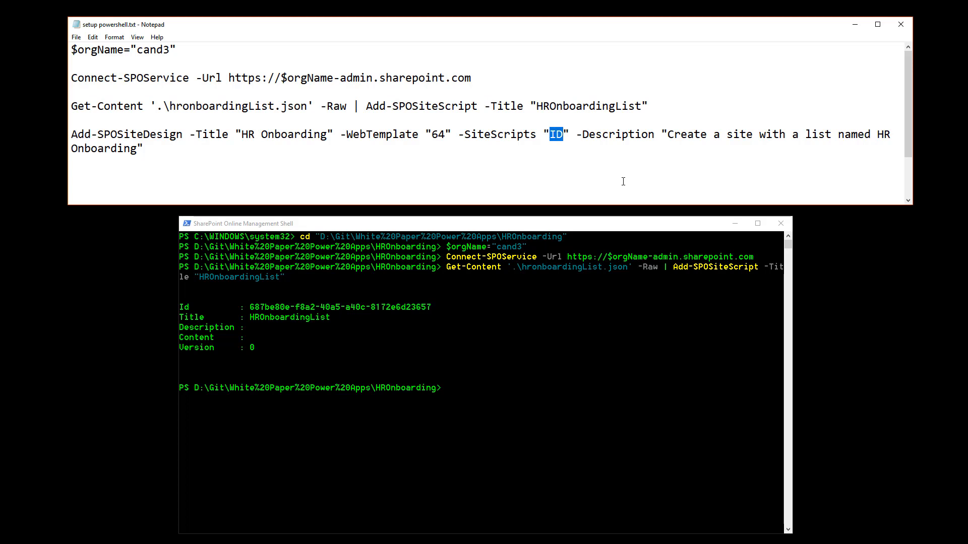
pyautogui.hotkey('ctrl', 'v')
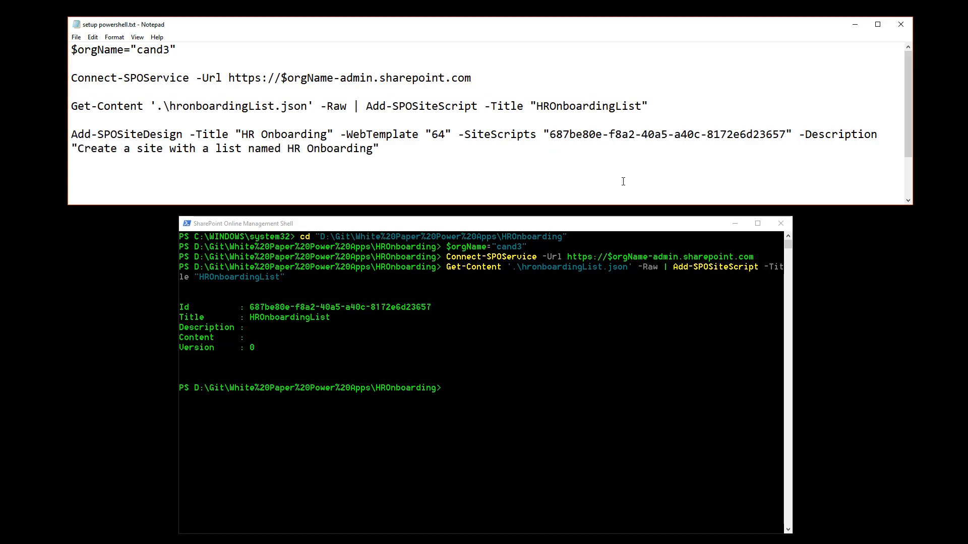
# Step: Copy the Add-SPOSiteDesign command line into the shell and run it to create the HR Onboarding site design
pyautogui.moveTo(394, 152); pyautogui.dragTo(71, 131)
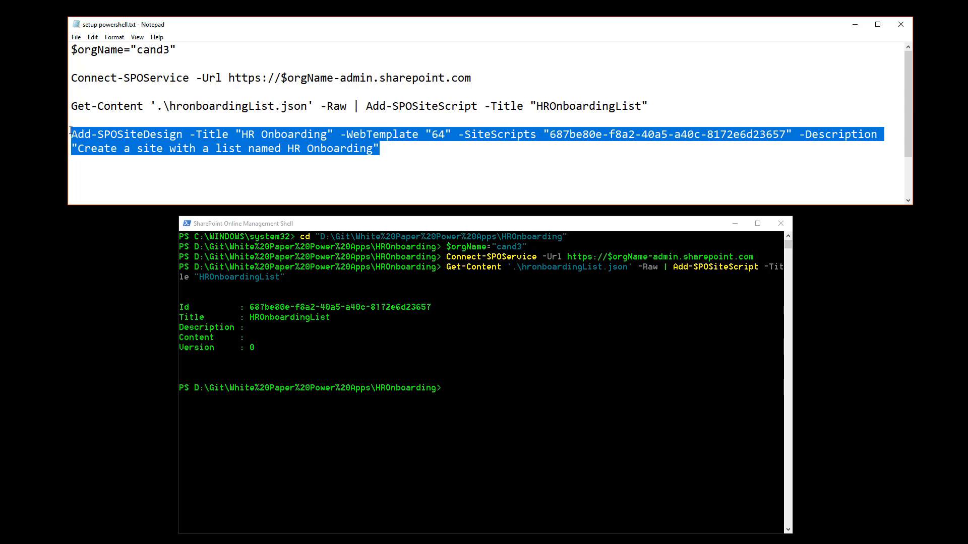
pyautogui.click(470, 394)
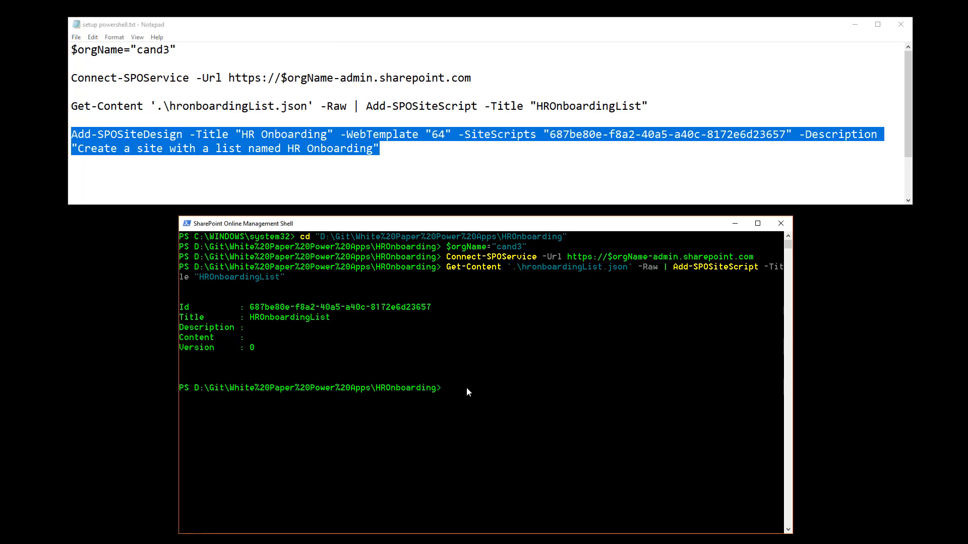
pyautogui.rightClick(465, 388)
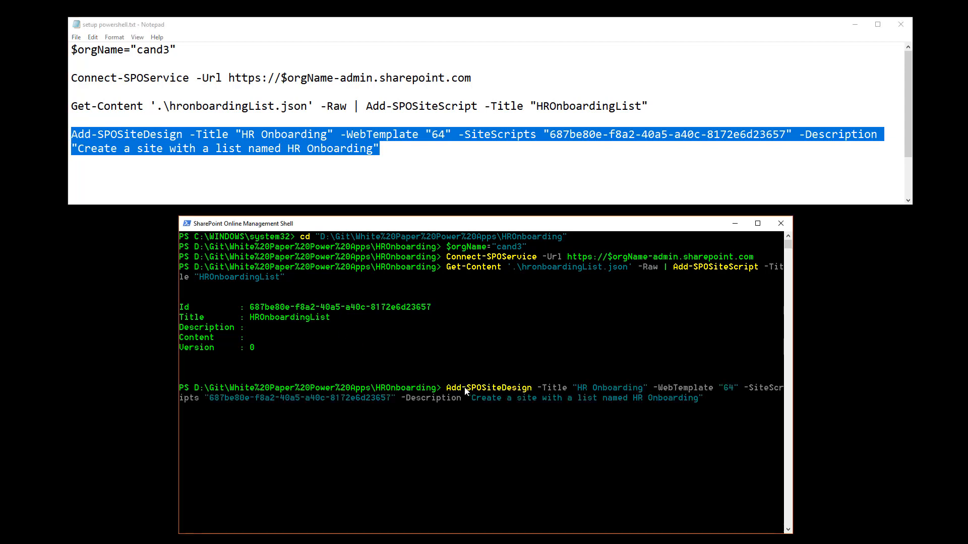
pyautogui.press('Return')
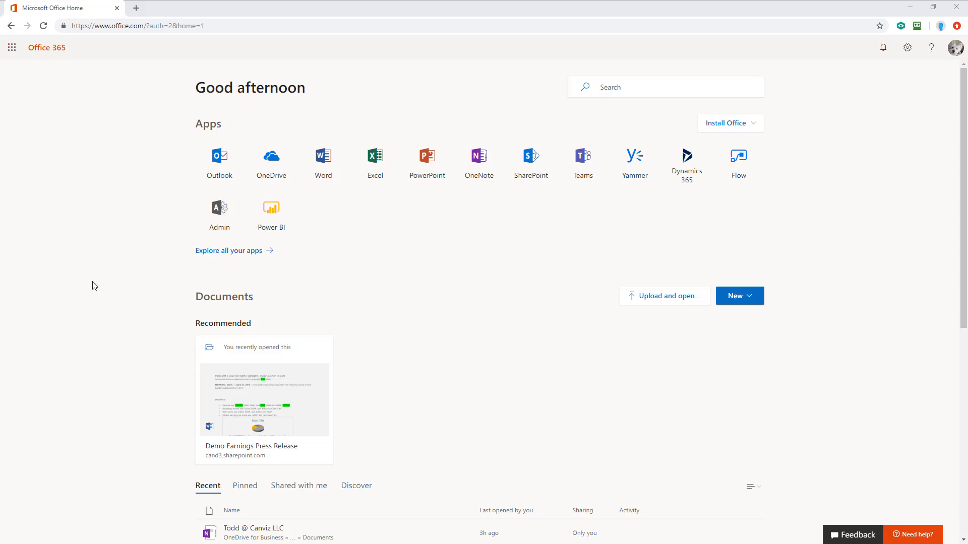
# Step: Create a team site with the HR Onboarding design and the site name HR-Onboard
pyautogui.click(528, 170)
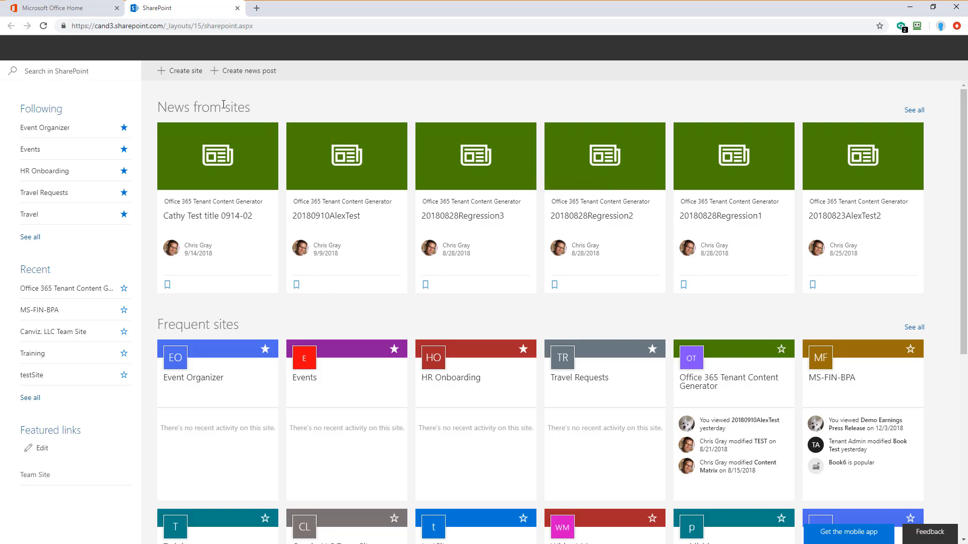
pyautogui.click(181, 71)
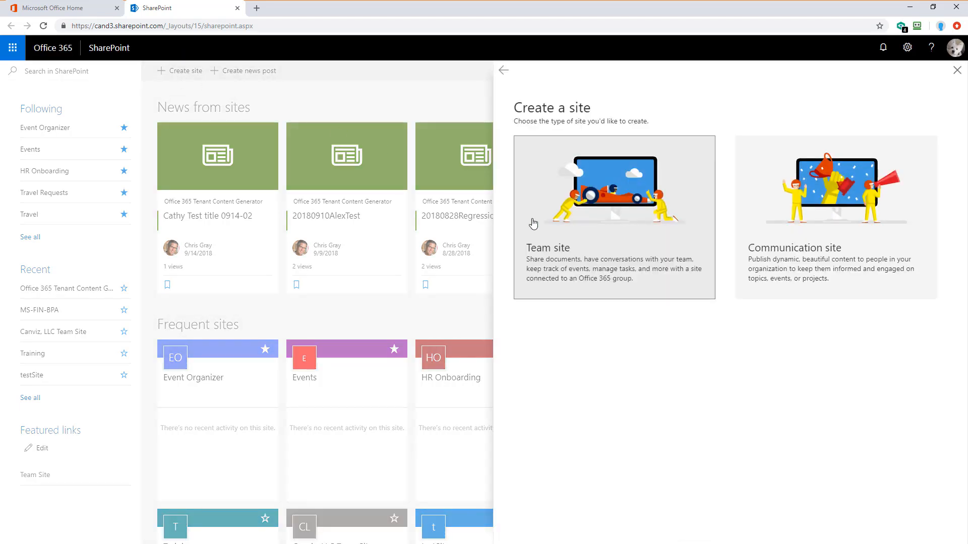
pyautogui.click(533, 224)
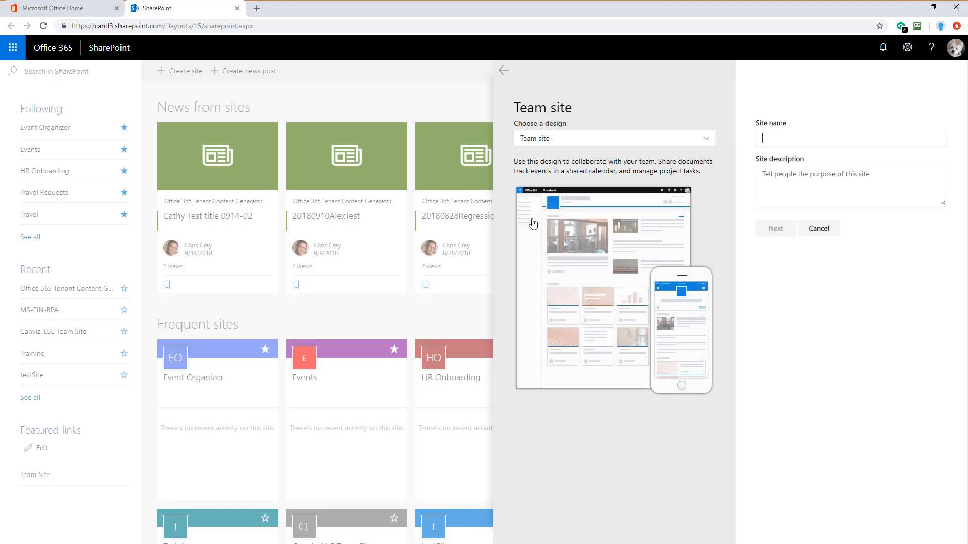
pyautogui.click(565, 140)
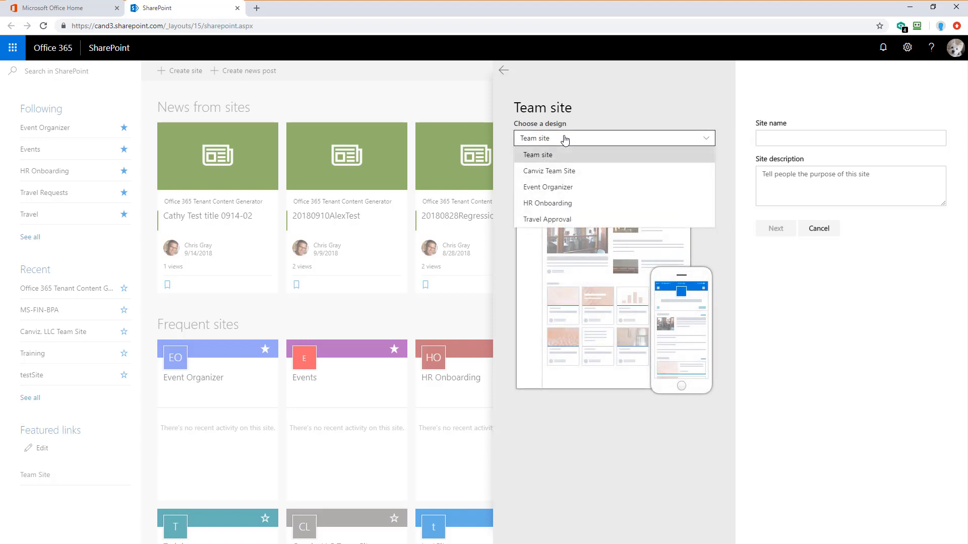
pyautogui.click(567, 212)
pyautogui.click(765, 137)
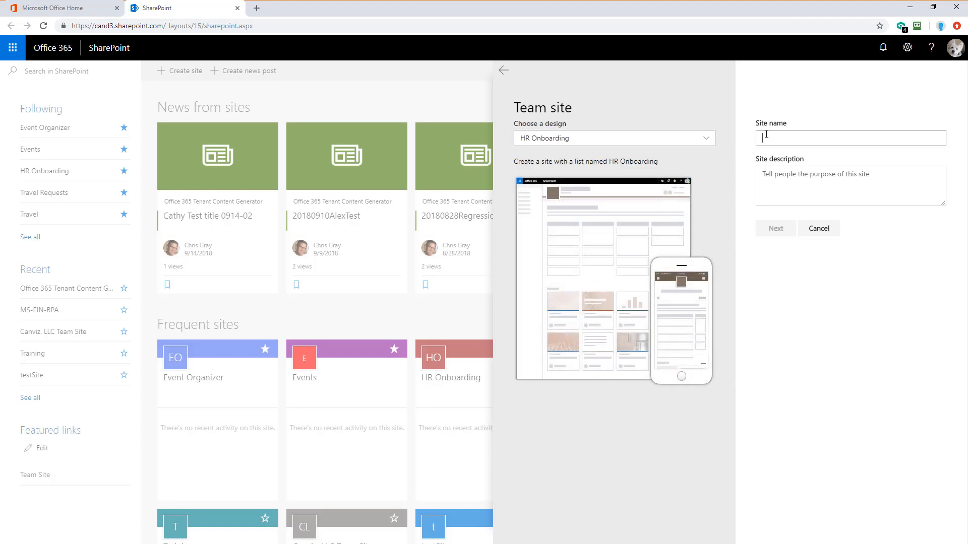
pyautogui.write('HR')
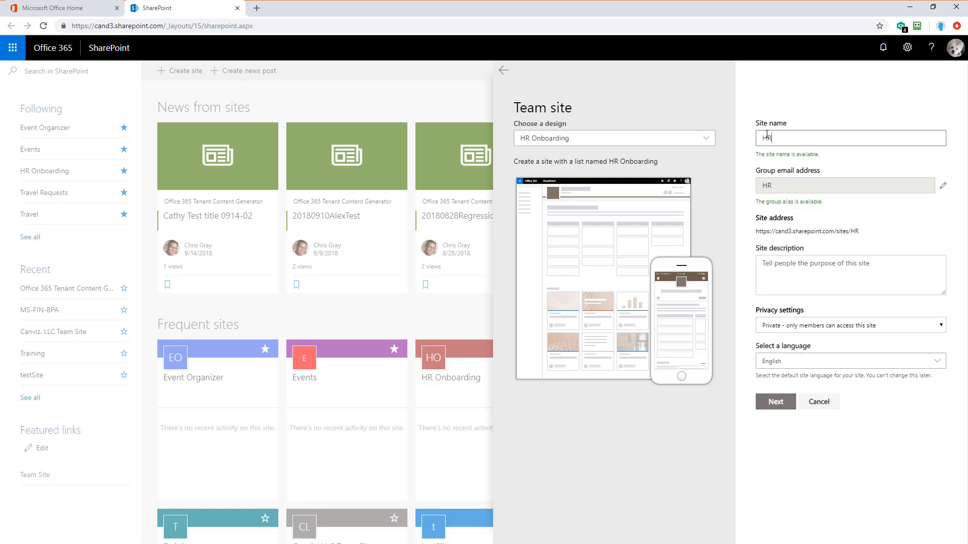
pyautogui.write('-Onboard')
pyautogui.click(789, 407)
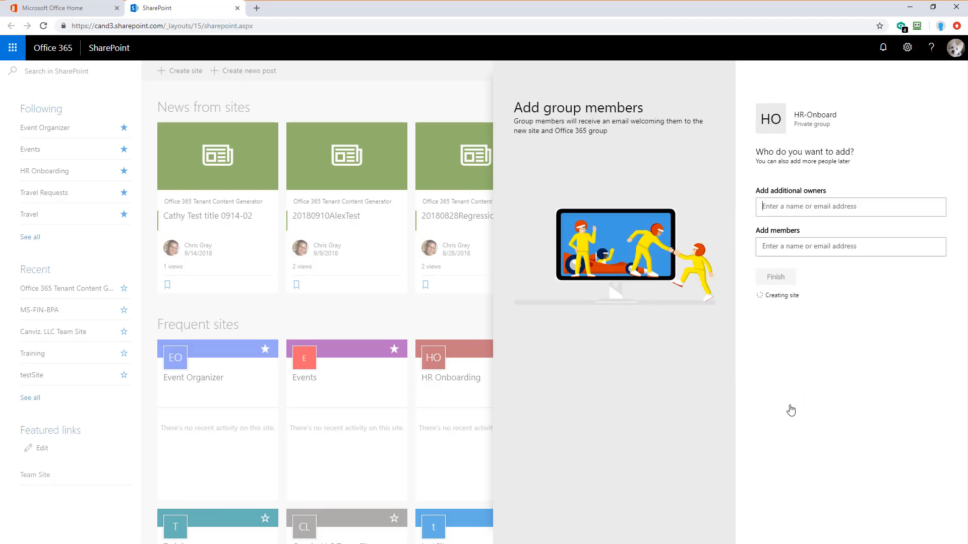
# Step: Add a colleague as a group member and finish creating the site
pyautogui.click(797, 246)
pyautogui.write('alisal')
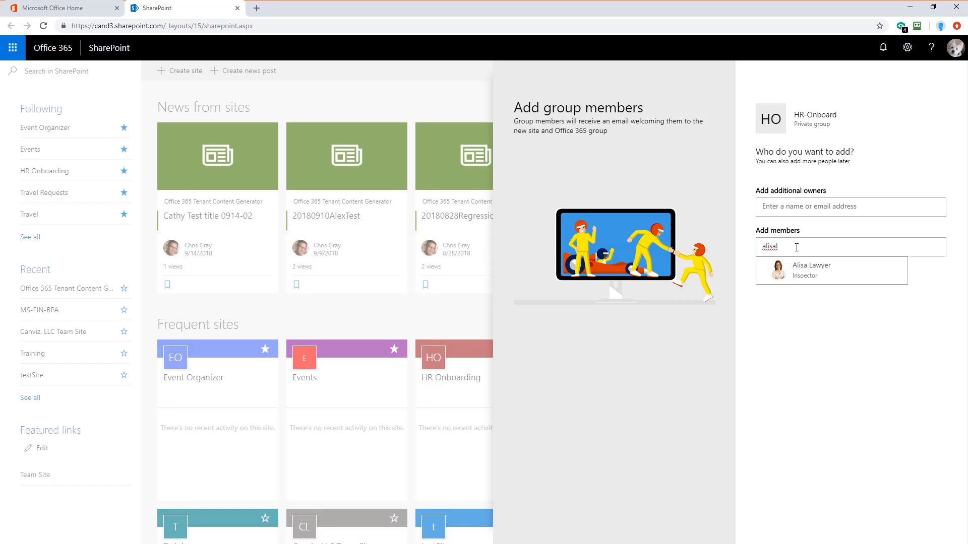
pyautogui.click(816, 276)
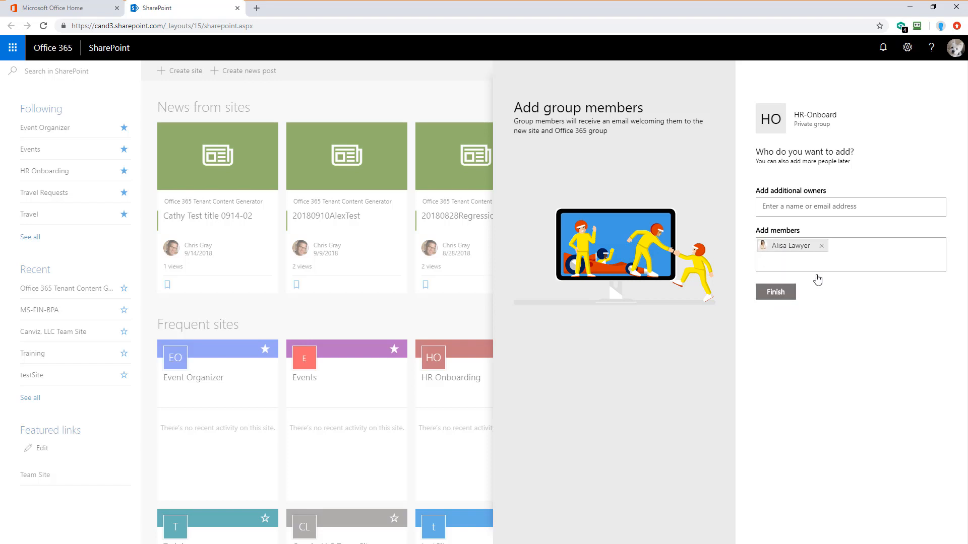
pyautogui.click(781, 290)
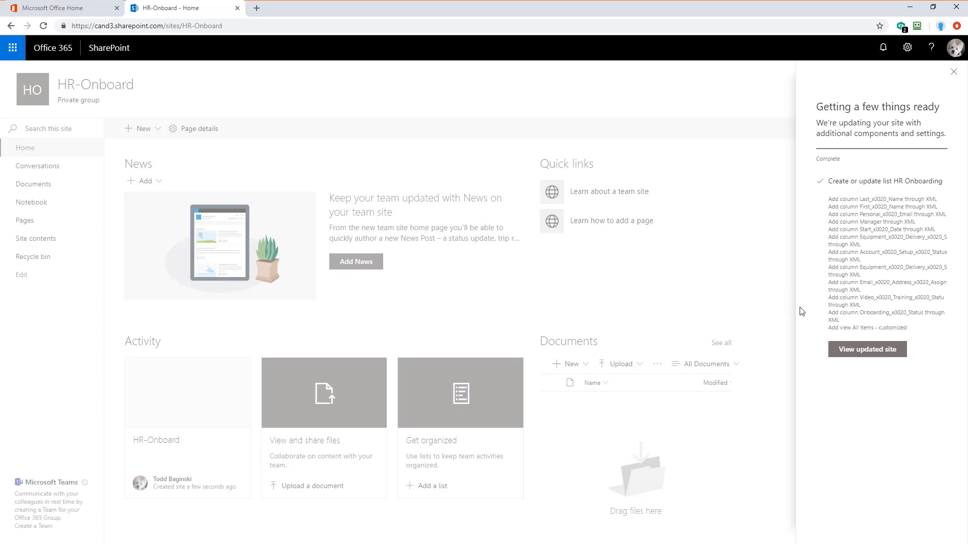
# Step: Open the updated site, go to its contents, open the HR Onboarding list and start a new item
pyautogui.click(857, 352)
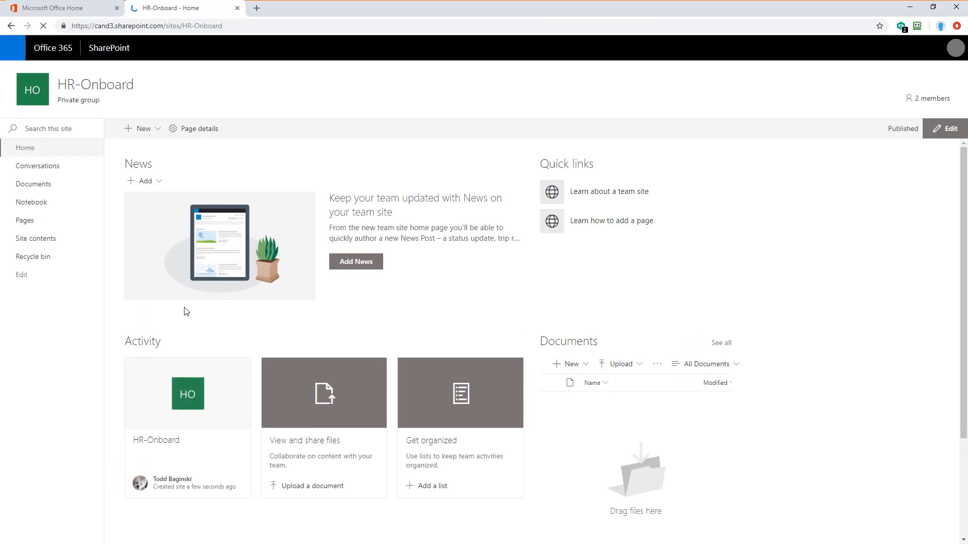
pyautogui.click(32, 243)
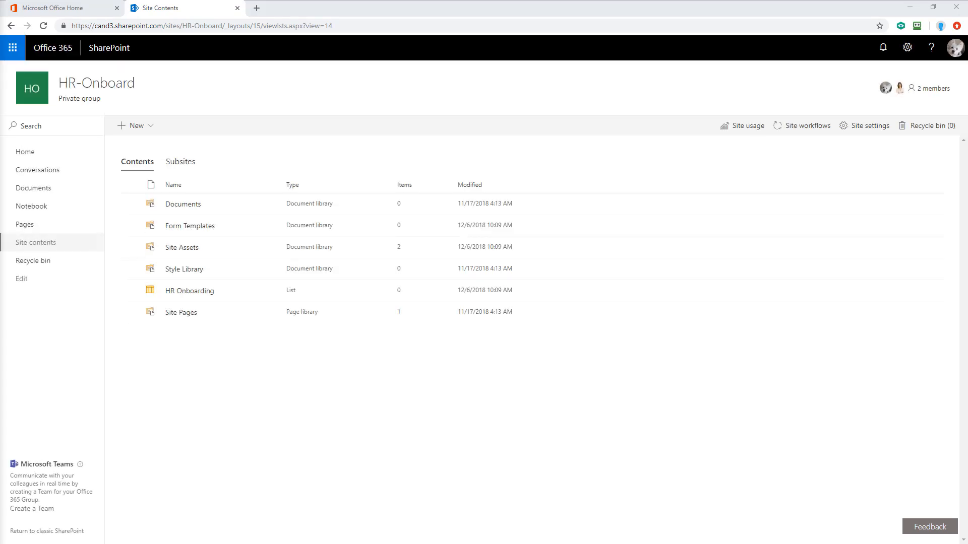
pyautogui.click(200, 292)
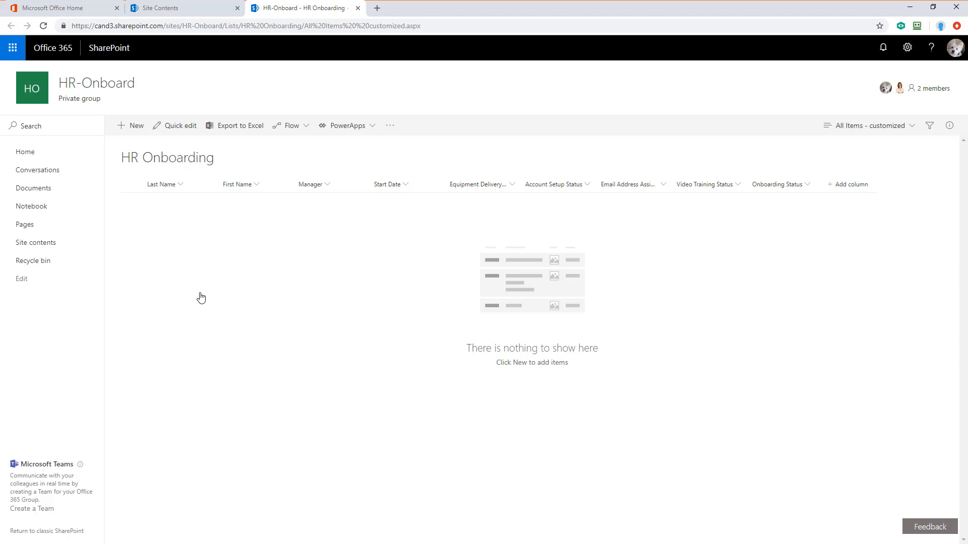
pyautogui.click(134, 127)
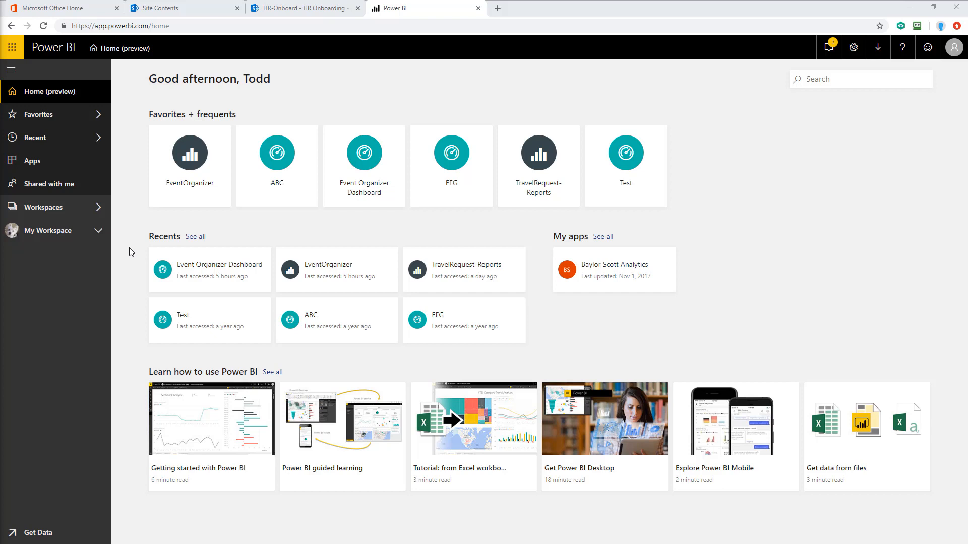
pyautogui.click(98, 208)
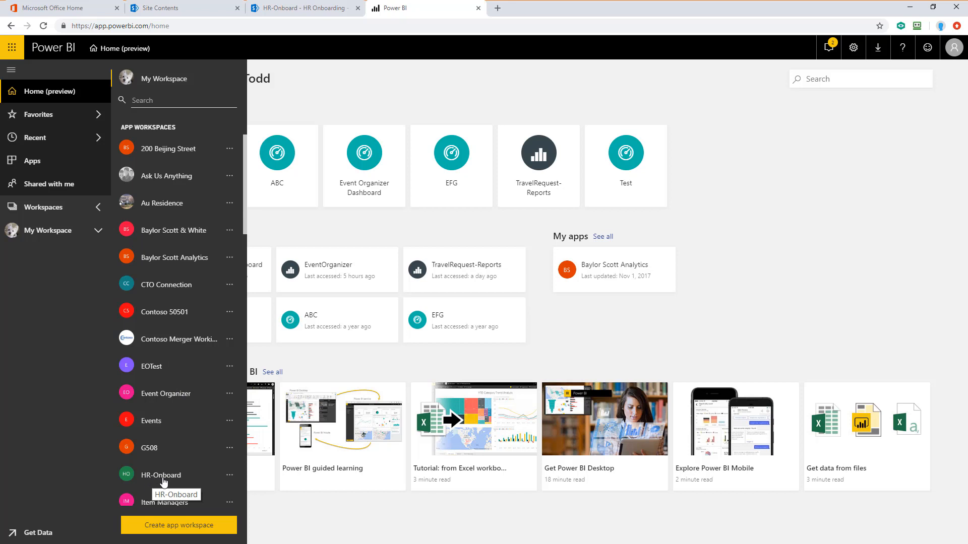
pyautogui.click(193, 527)
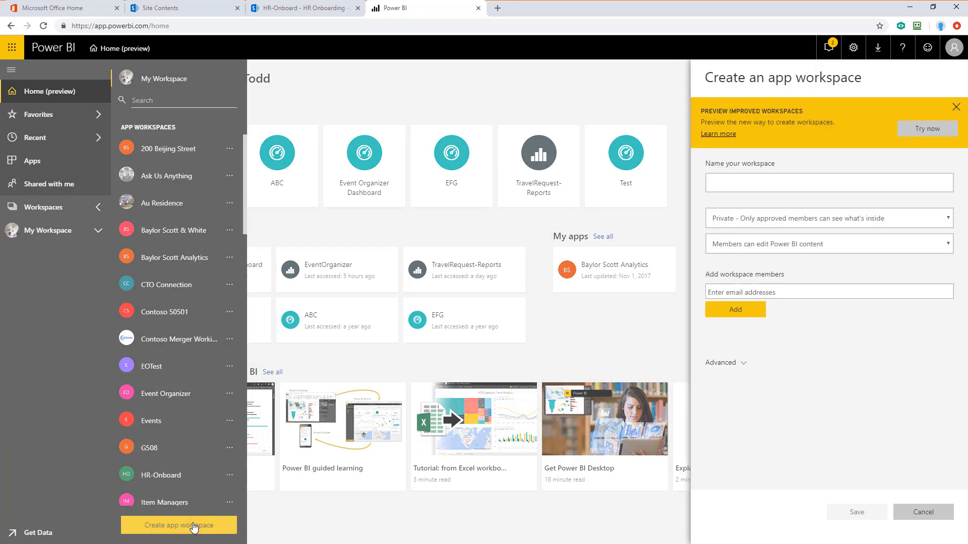
pyautogui.click(740, 183)
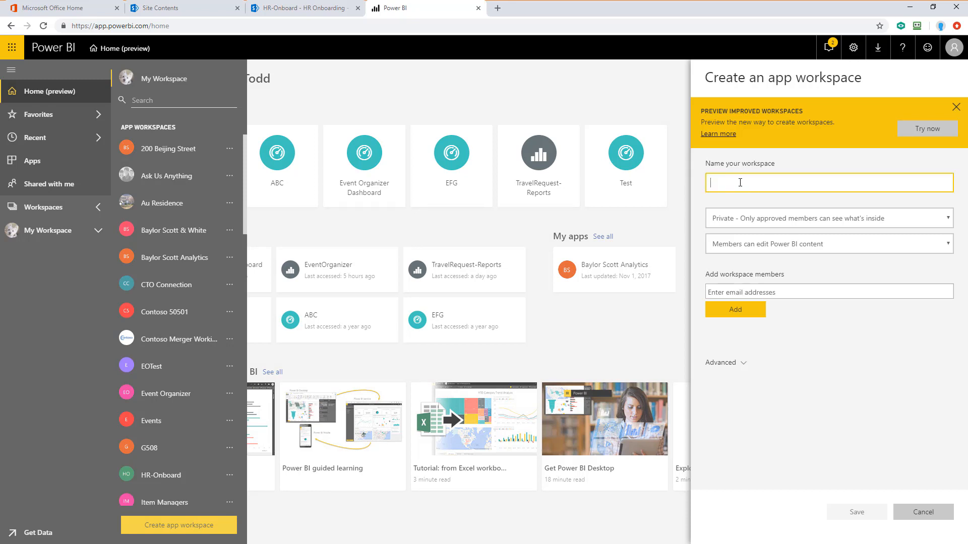
pyautogui.click(744, 290)
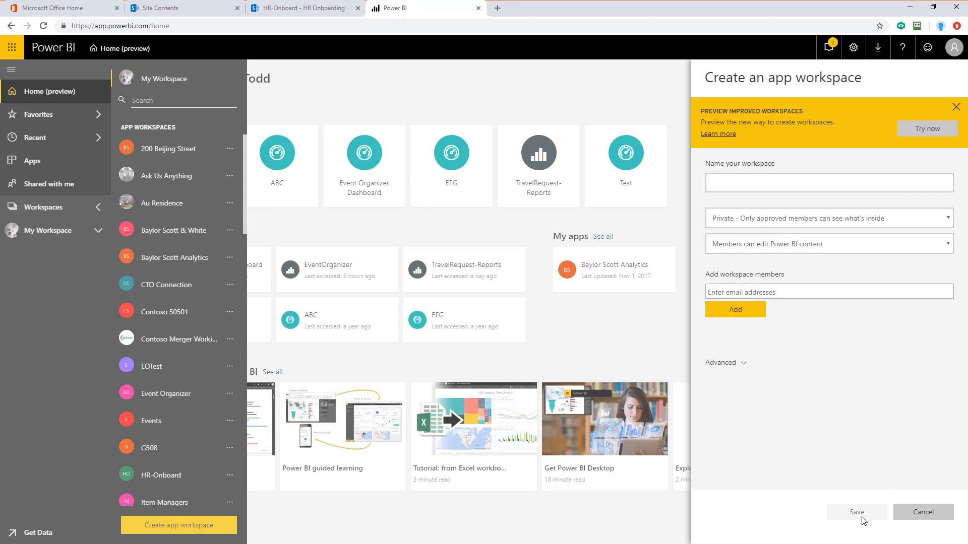
pyautogui.click(922, 512)
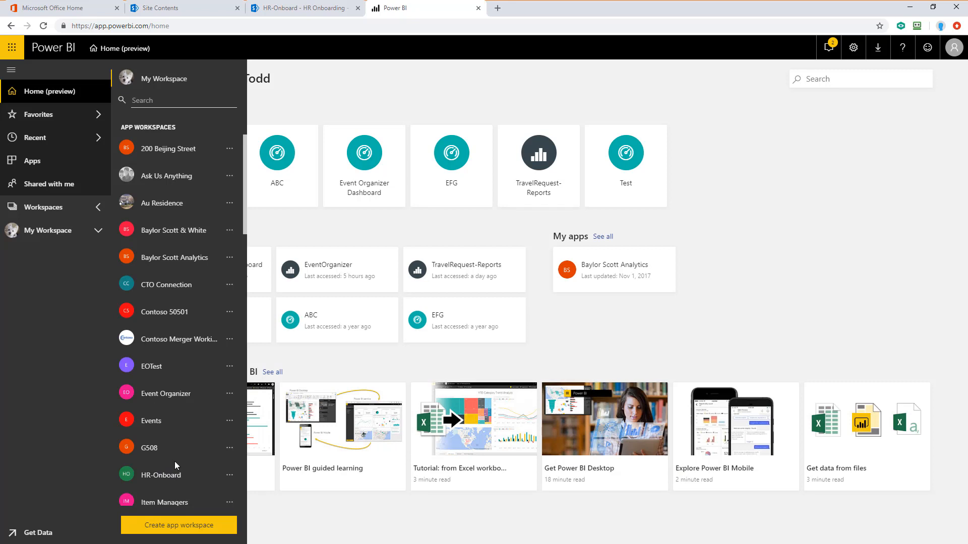
# Step: Open the HR-Onboard Power BI workspace and open the HROnboarding-Report.pbix file in Power BI Desktop
pyautogui.click(157, 475)
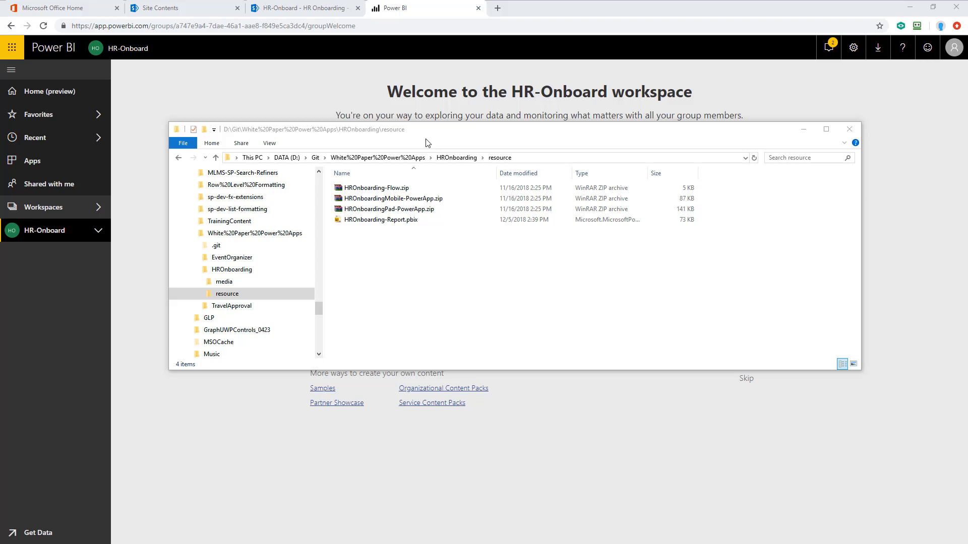
pyautogui.click(408, 226)
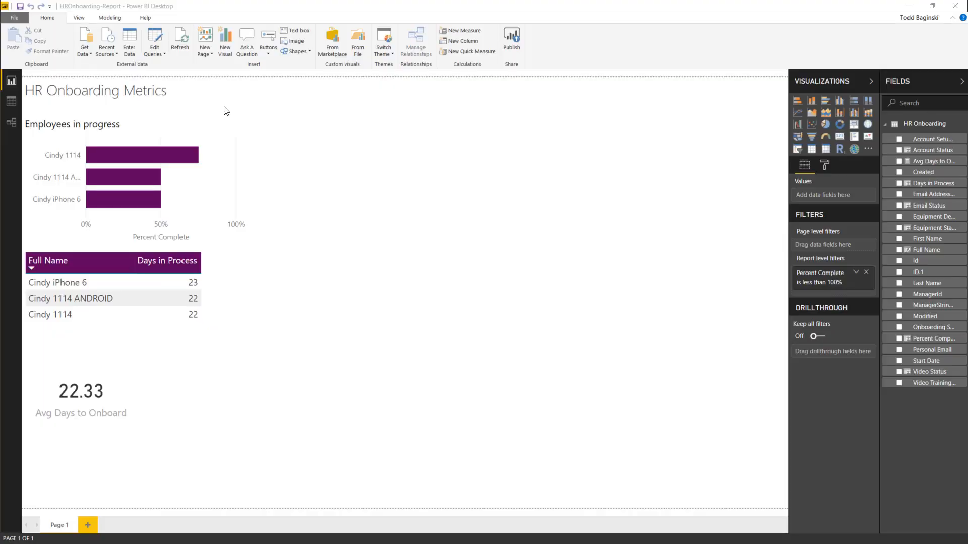
# Step: Open the report's queries for editing and start changing the SharePoint data source
pyautogui.click(155, 40)
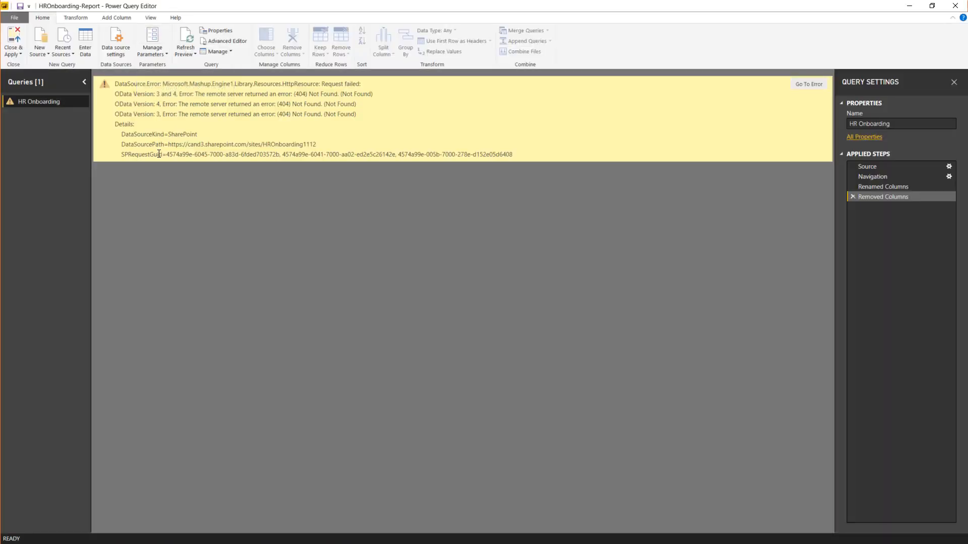
pyautogui.click(119, 50)
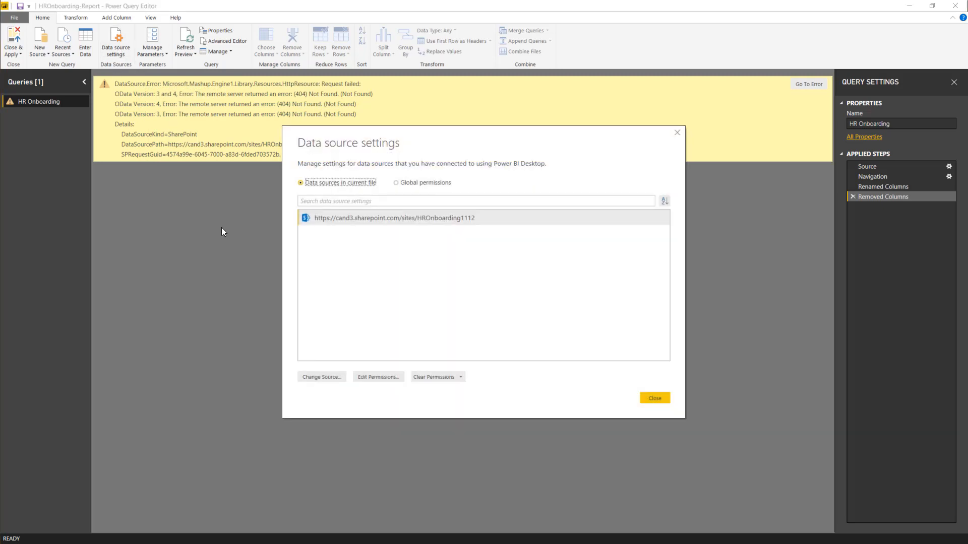
pyautogui.click(311, 377)
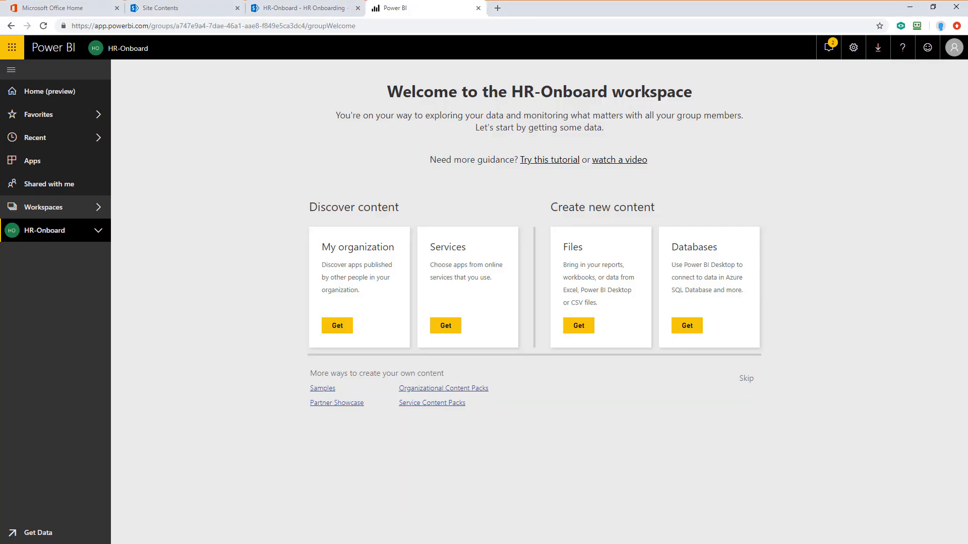
# Step: Copy the HR-Onboard site URL from the browser's address bar
pyautogui.click(273, 9)
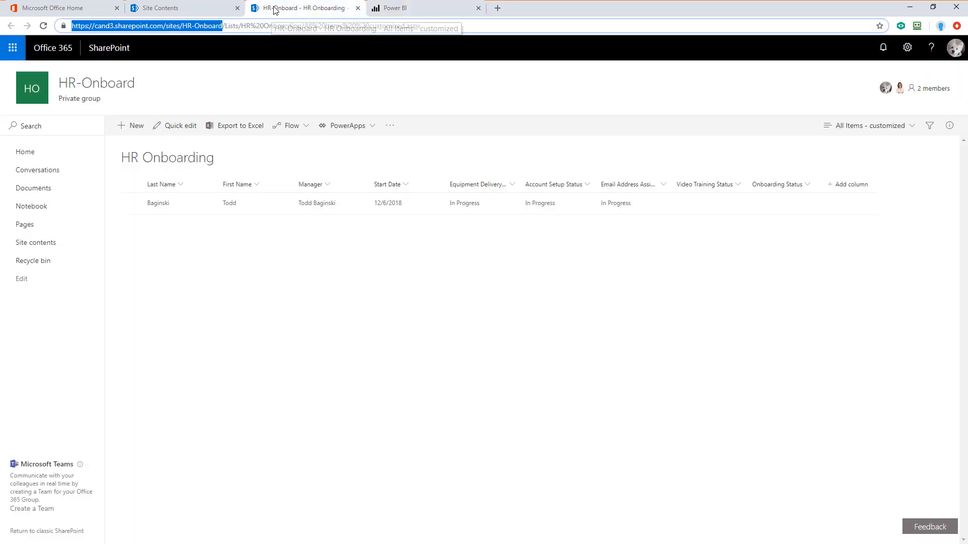
pyautogui.rightClick(218, 29)
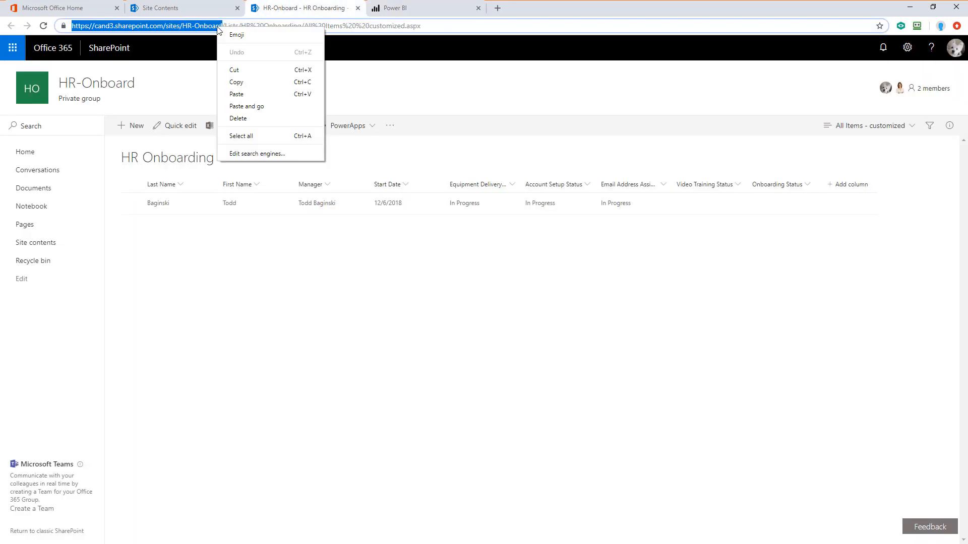
pyautogui.click(246, 82)
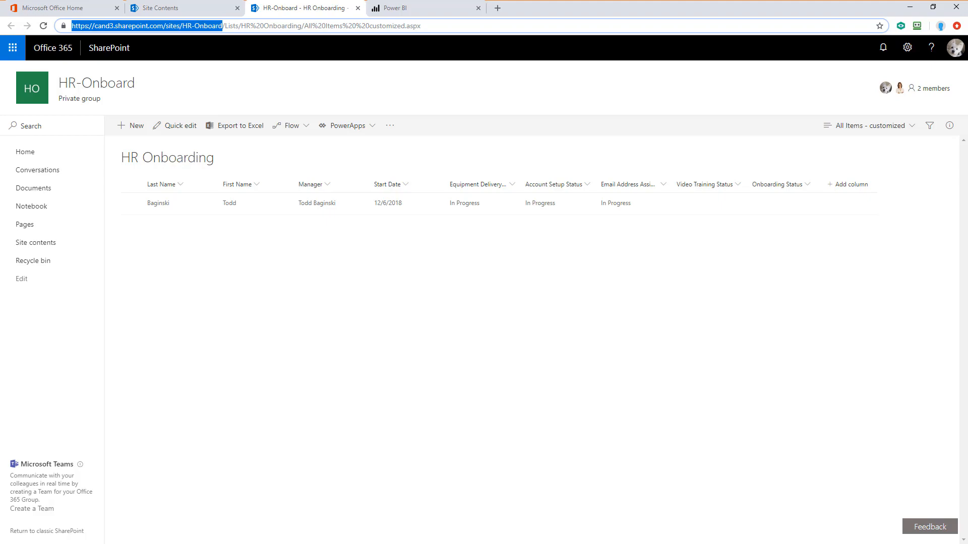
# Step: Replace the SharePoint lists site URL with the copied HR-Onboard address and close the data source settings
pyautogui.hotkey('alt', 'Tab')
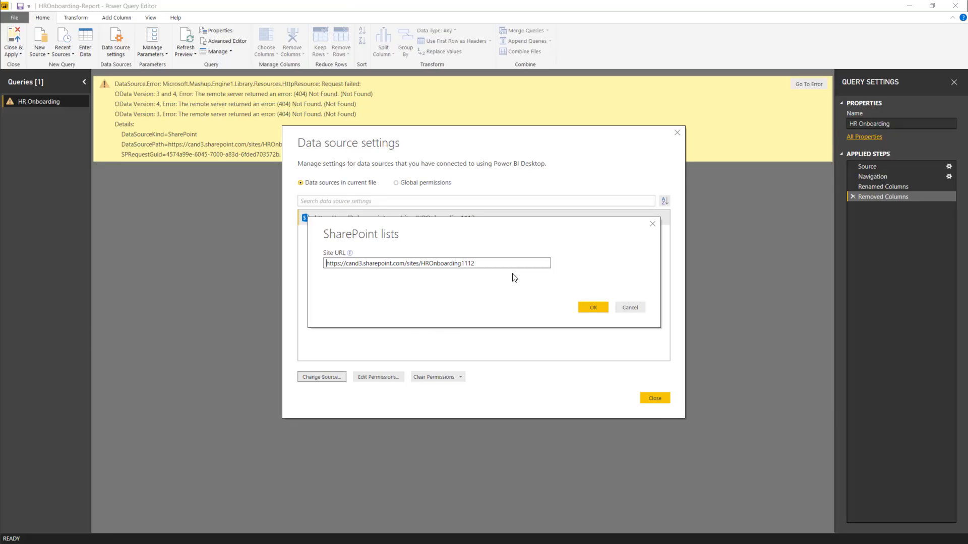
pyautogui.moveTo(483, 263); pyautogui.dragTo(199, 269)
pyautogui.hotkey('ctrl', 'v')
pyautogui.click(588, 309)
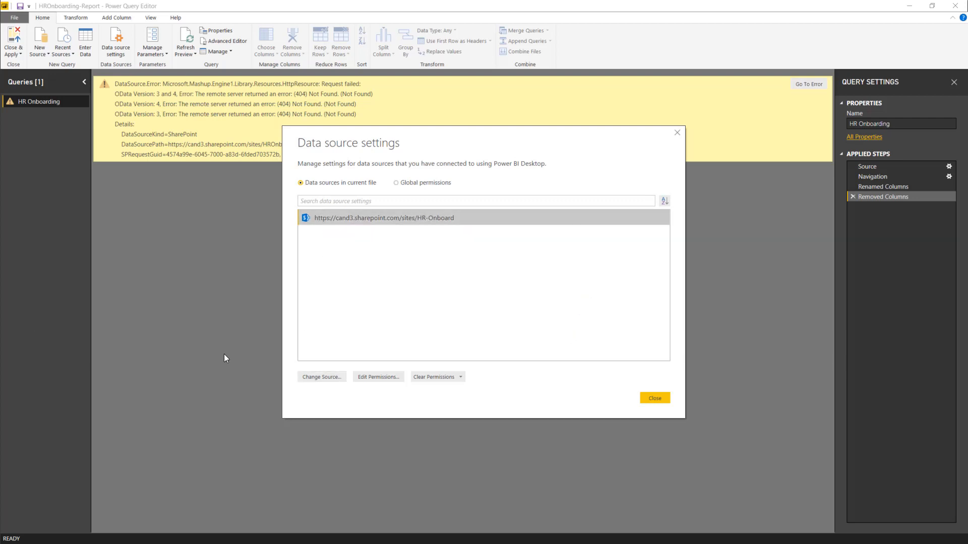
pyautogui.click(650, 398)
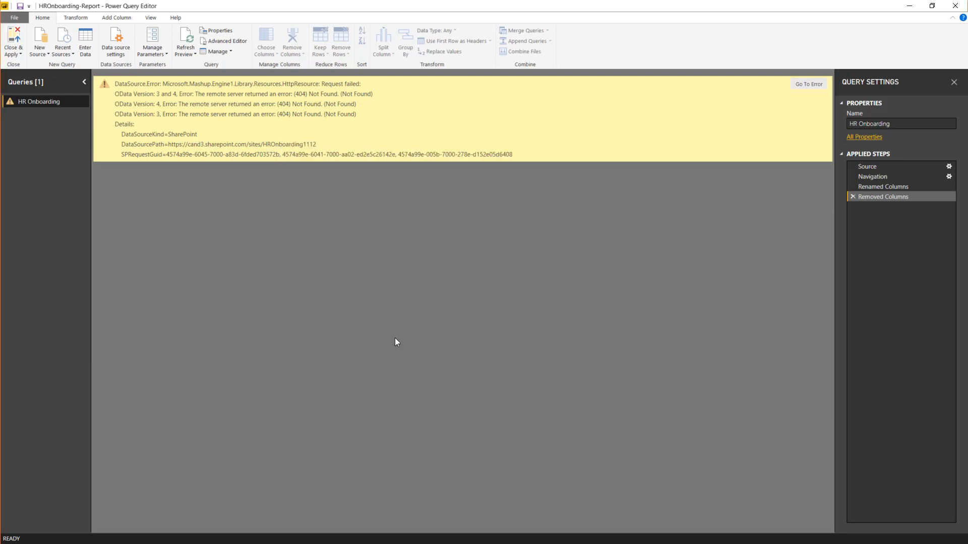
# Step: Refresh the query preview and sign in to the SharePoint source with the organisational Microsoft account
pyautogui.click(185, 41)
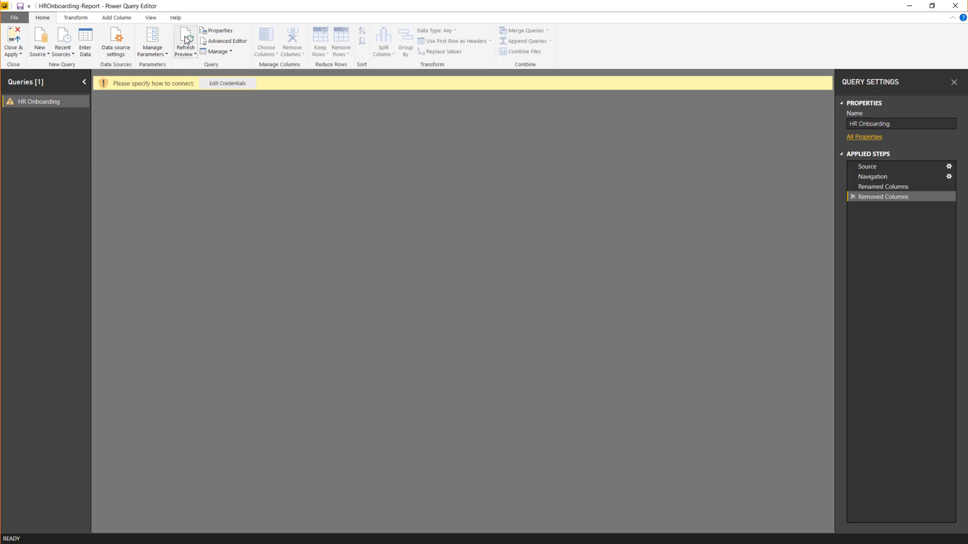
pyautogui.click(220, 85)
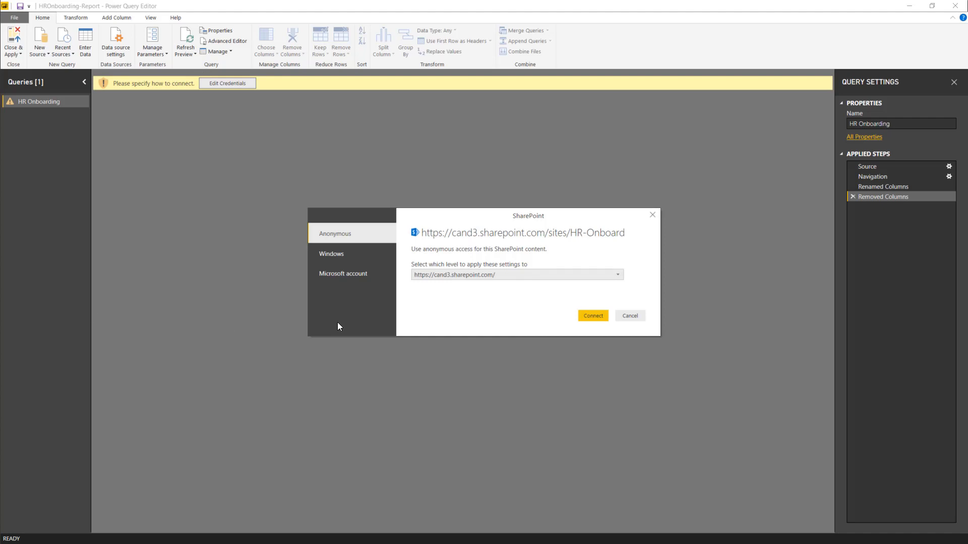
pyautogui.click(344, 274)
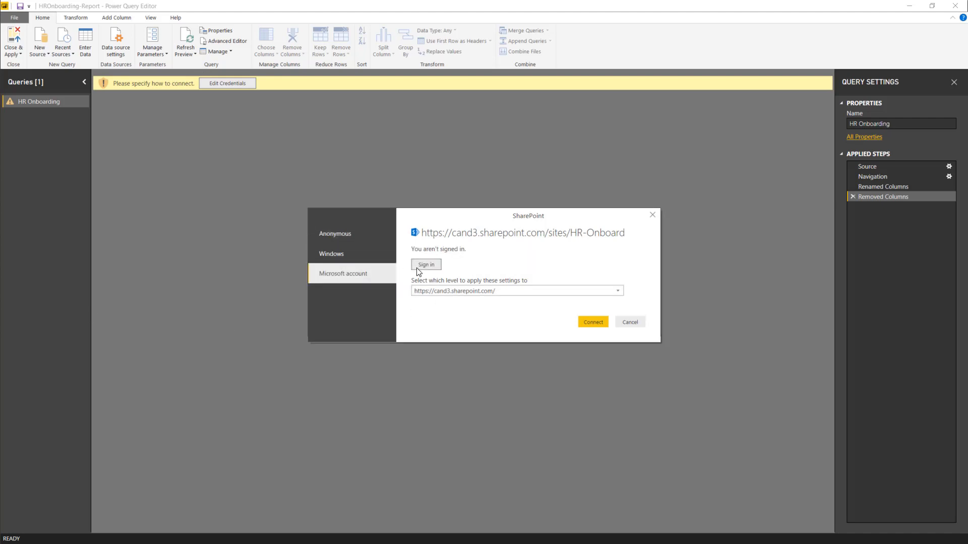
pyautogui.click(424, 265)
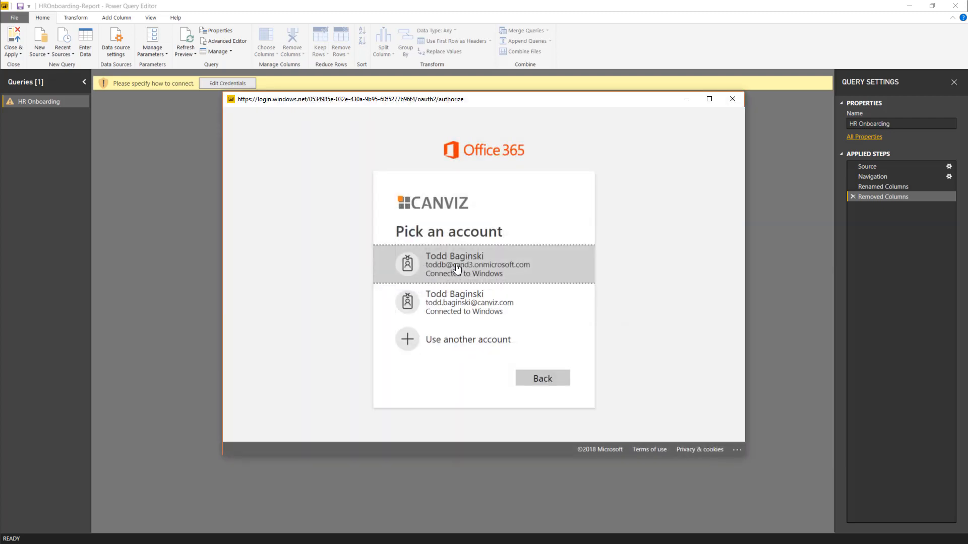
pyautogui.click(457, 268)
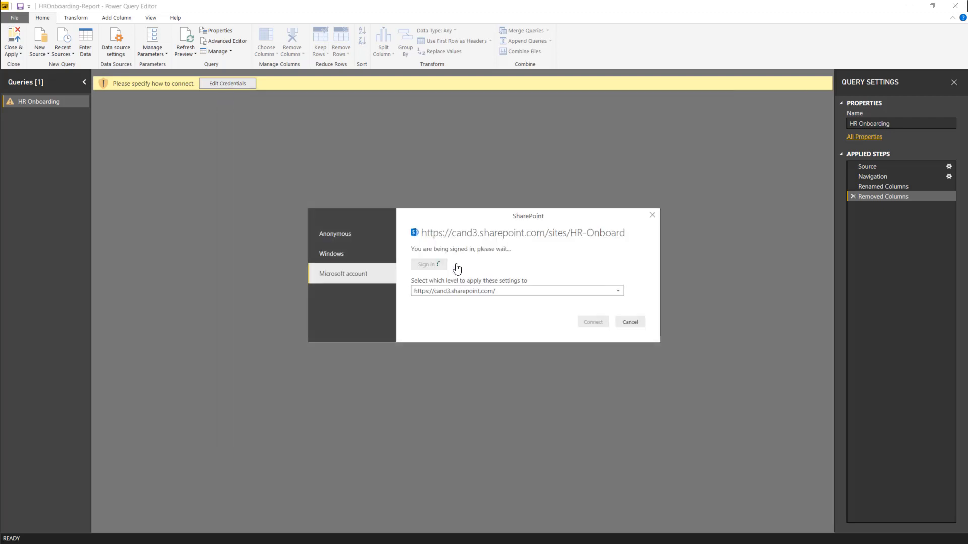
pyautogui.click(467, 291)
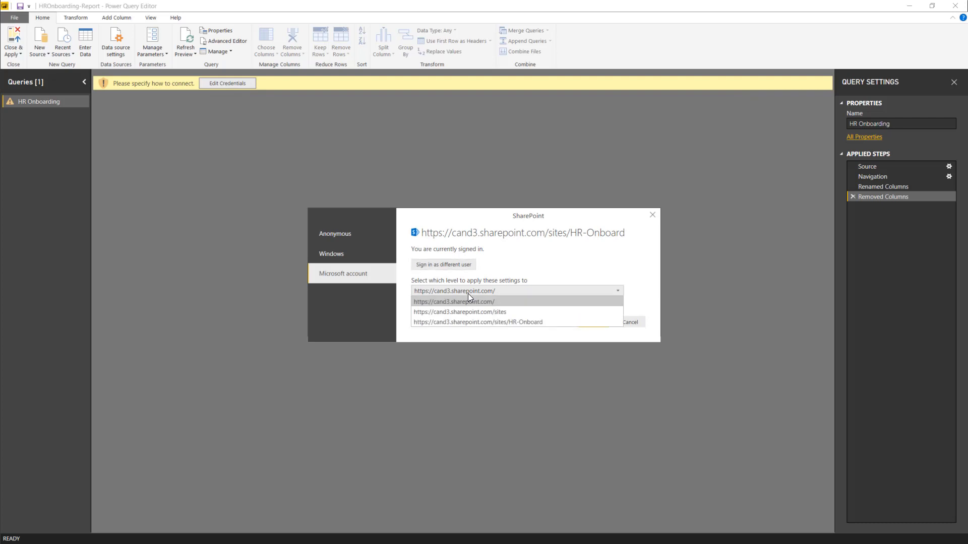
pyautogui.click(468, 323)
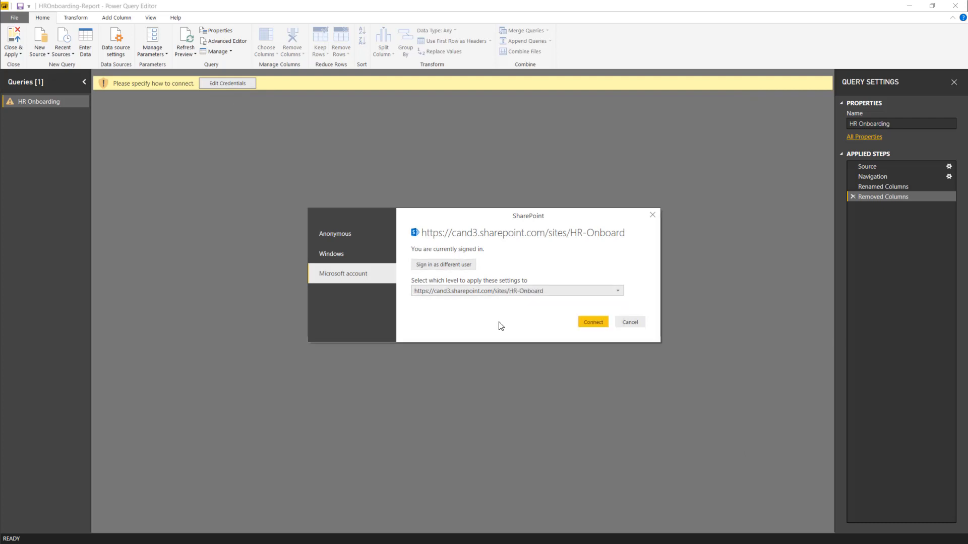
pyautogui.click(594, 323)
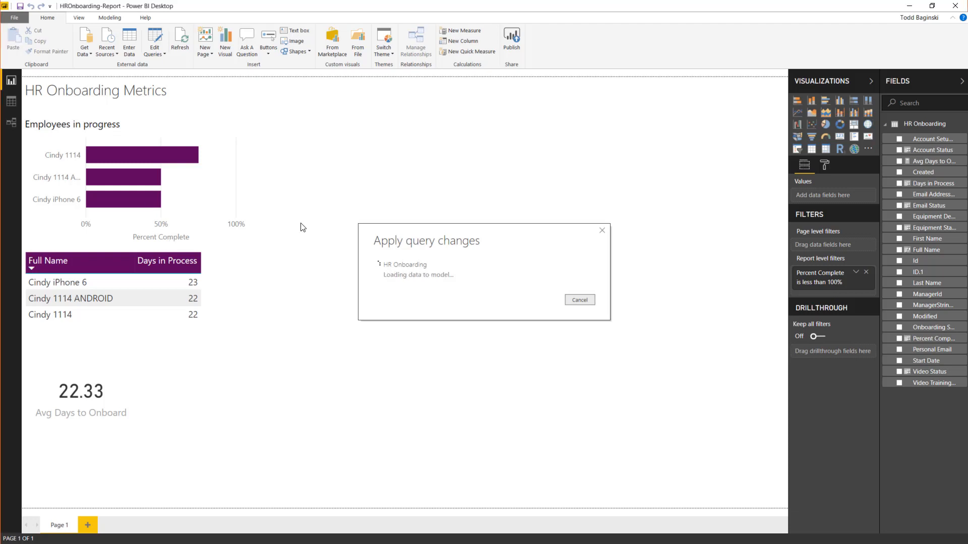
# Step: Save the report and publish it to the HR-Onboard workspace
pyautogui.click(512, 40)
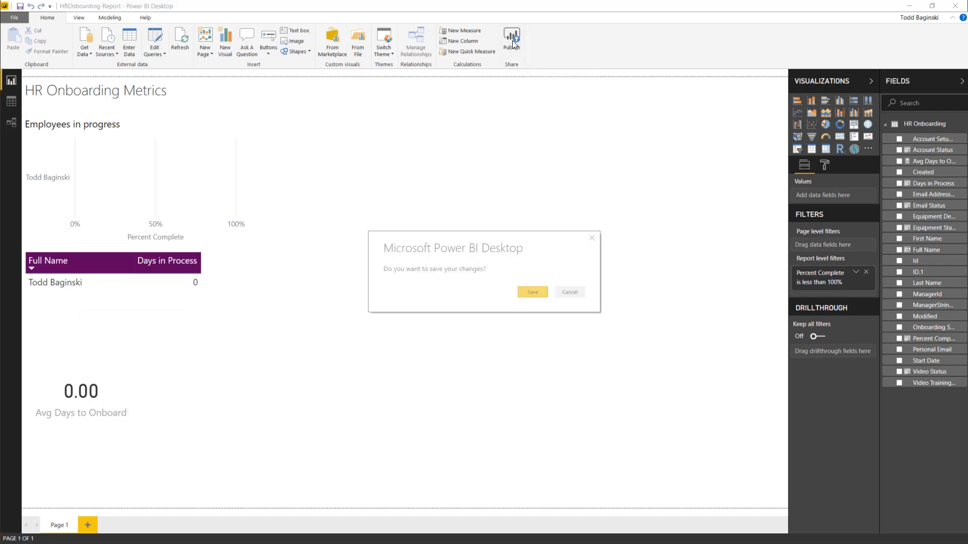
pyautogui.click(532, 292)
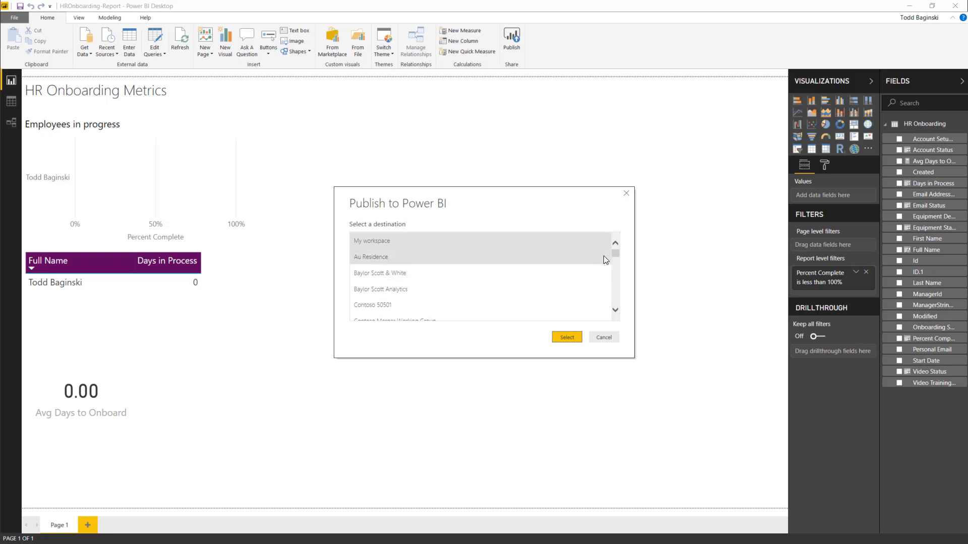
pyautogui.moveTo(615, 255); pyautogui.dragTo(619, 267)
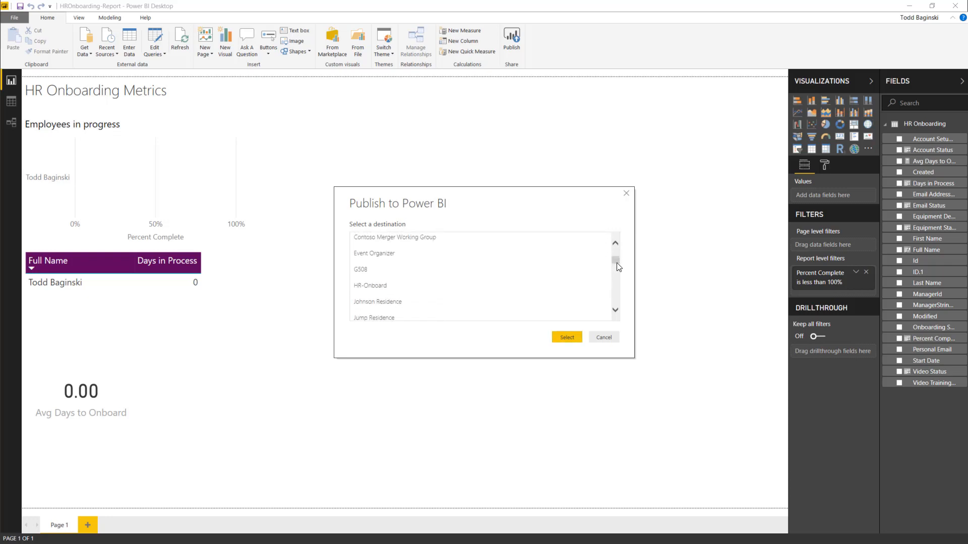
pyautogui.click(392, 285)
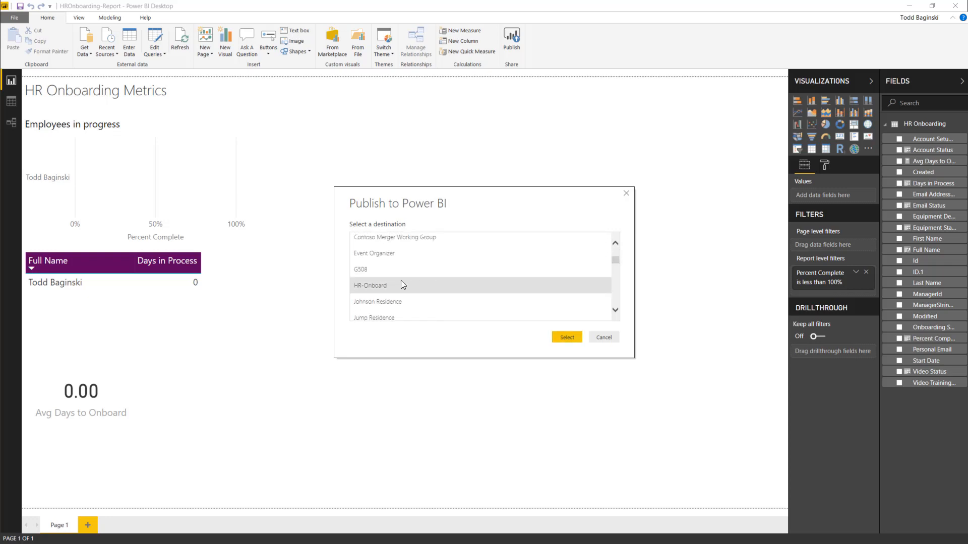
pyautogui.click(564, 337)
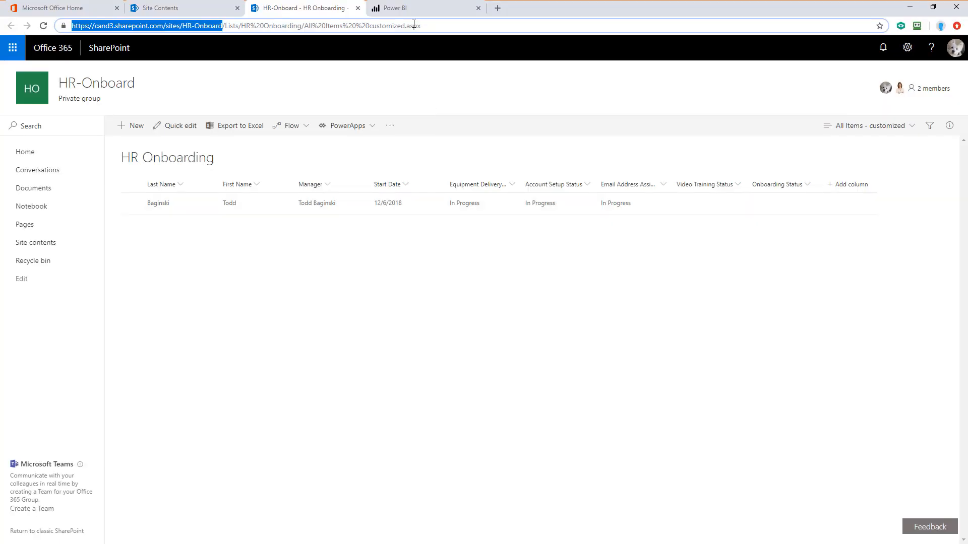
# Step: Open the published HROnboarding-Report from the HR-Onboard workspace in the Power BI web service
pyautogui.click(409, 10)
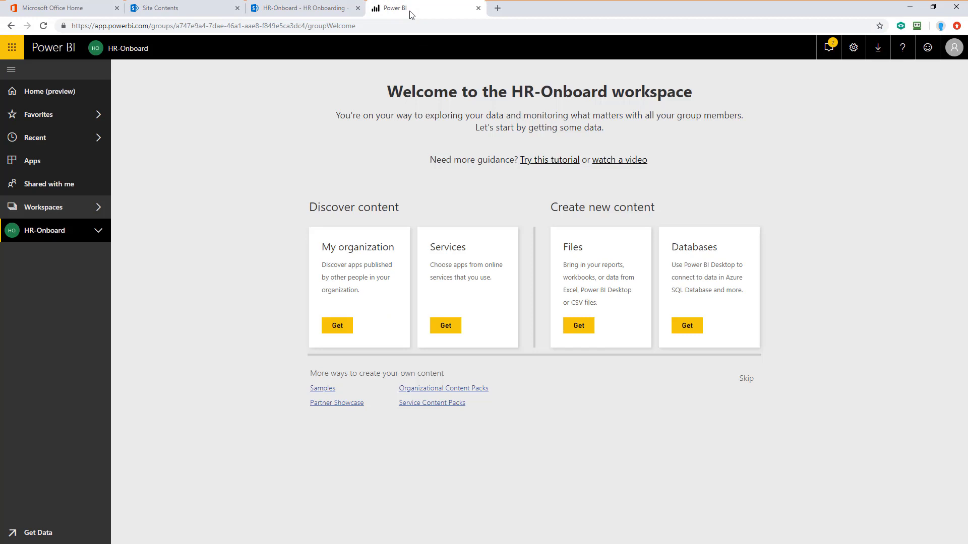
pyautogui.click(99, 231)
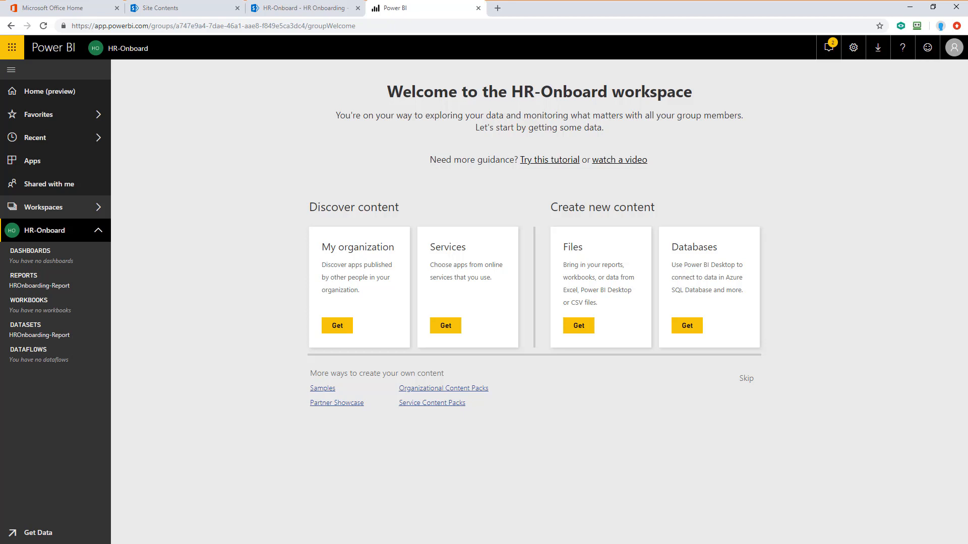
pyautogui.click(47, 287)
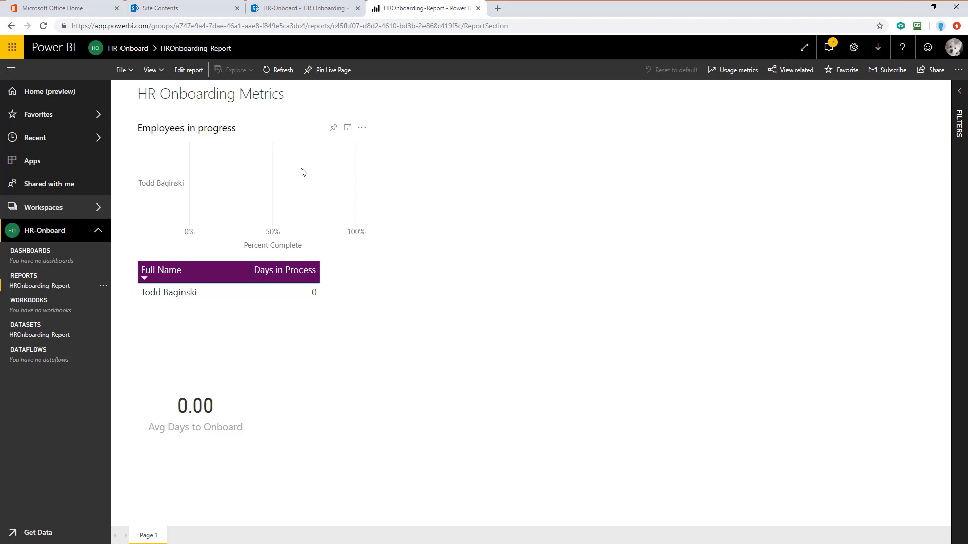
# Step: Pin the Employees in progress chart to a new dashboard named HR-Onboard
pyautogui.click(333, 130)
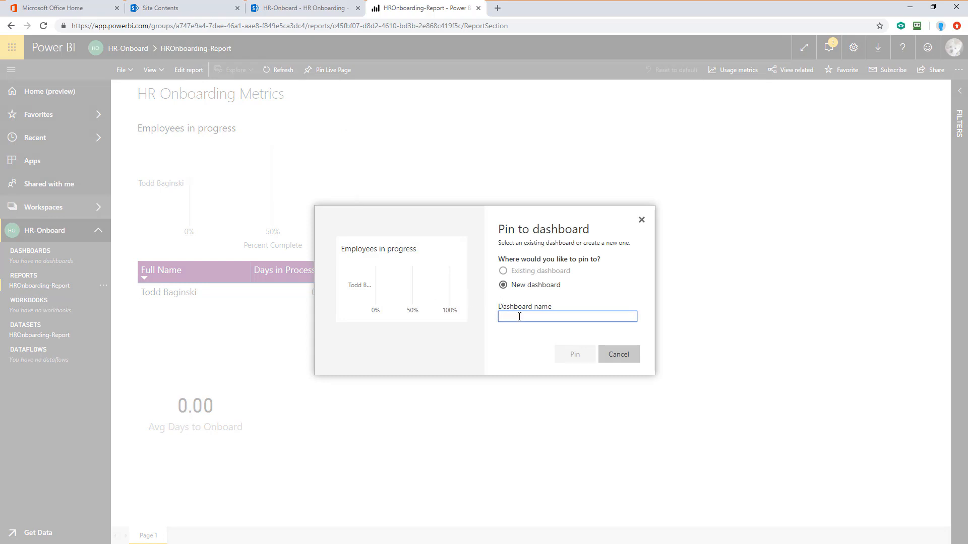
pyautogui.write('HR-')
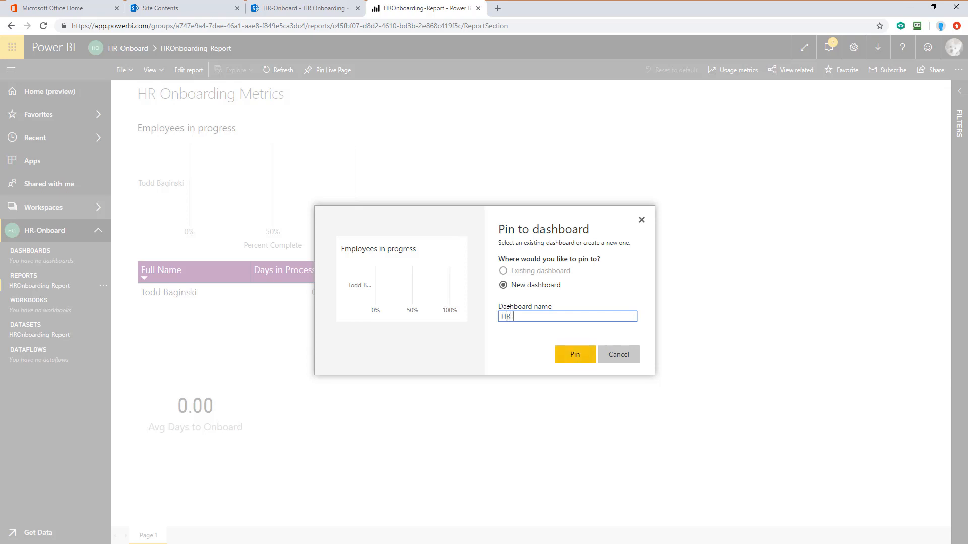
pyautogui.write('Onboard')
pyautogui.click(575, 354)
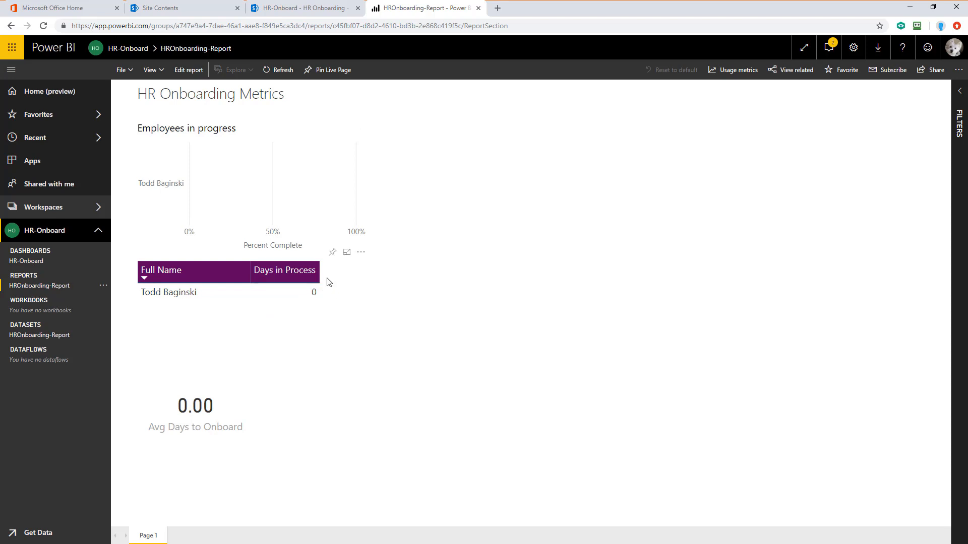
# Step: Pin the Full Name / Days in Process table and the Avg Days to Onboard card to the existing HR-Onboard dashboard
pyautogui.click(332, 254)
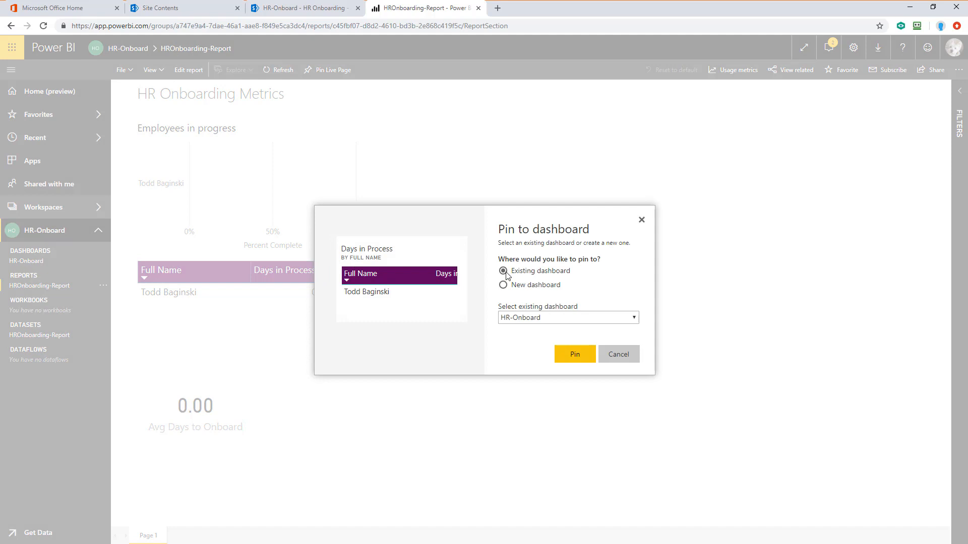
pyautogui.click(574, 355)
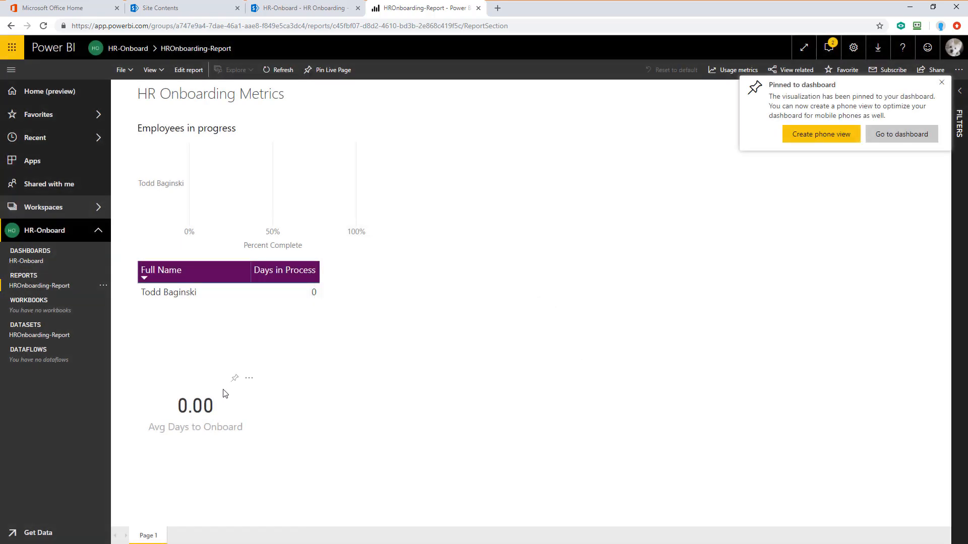
pyautogui.click(235, 380)
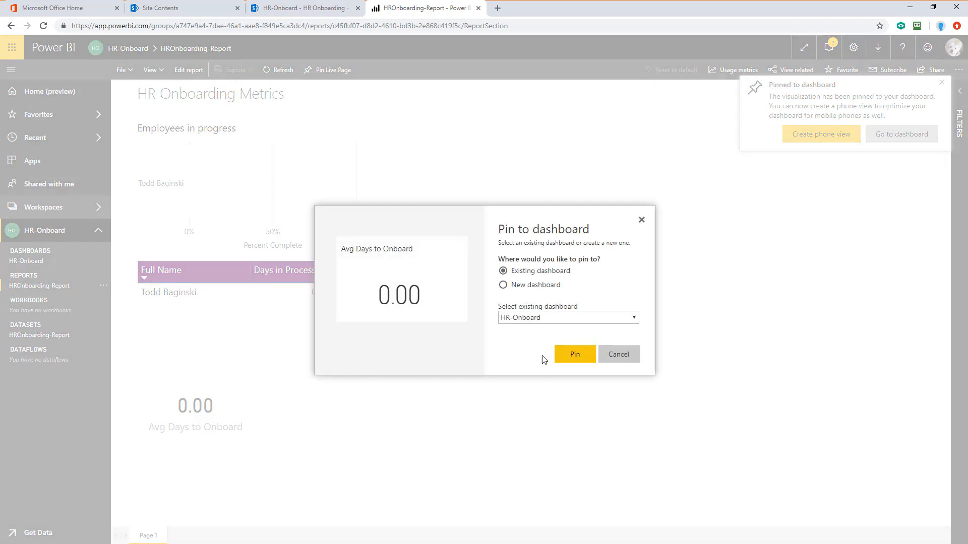
pyautogui.click(582, 356)
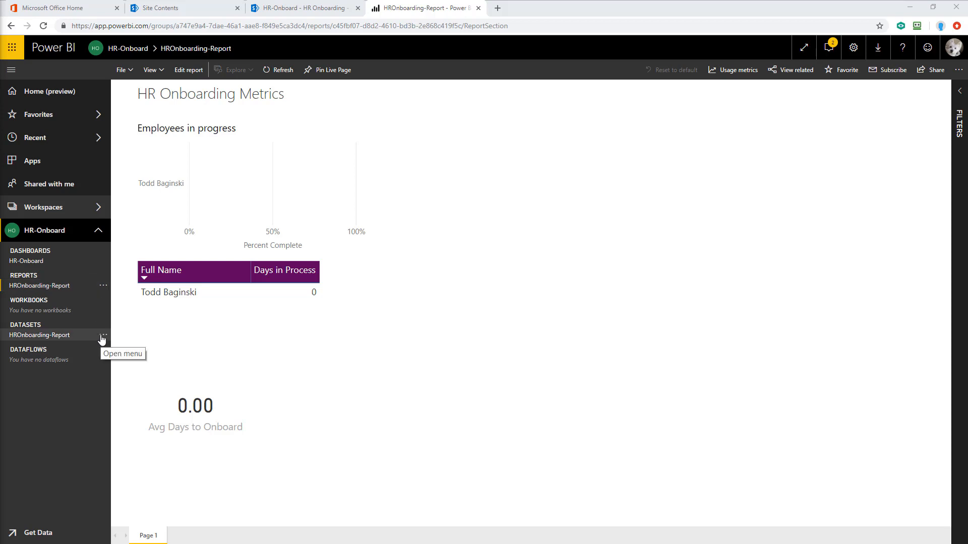
# Step: Edit the dataset's SharePoint data source credentials to use OAuth2 and sign in with the organisational account
pyautogui.click(103, 336)
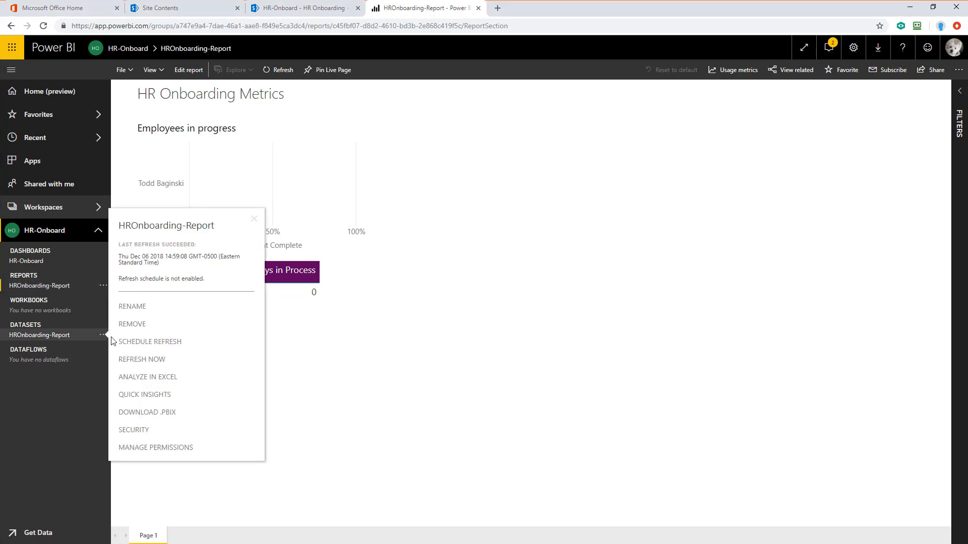
pyautogui.click(167, 345)
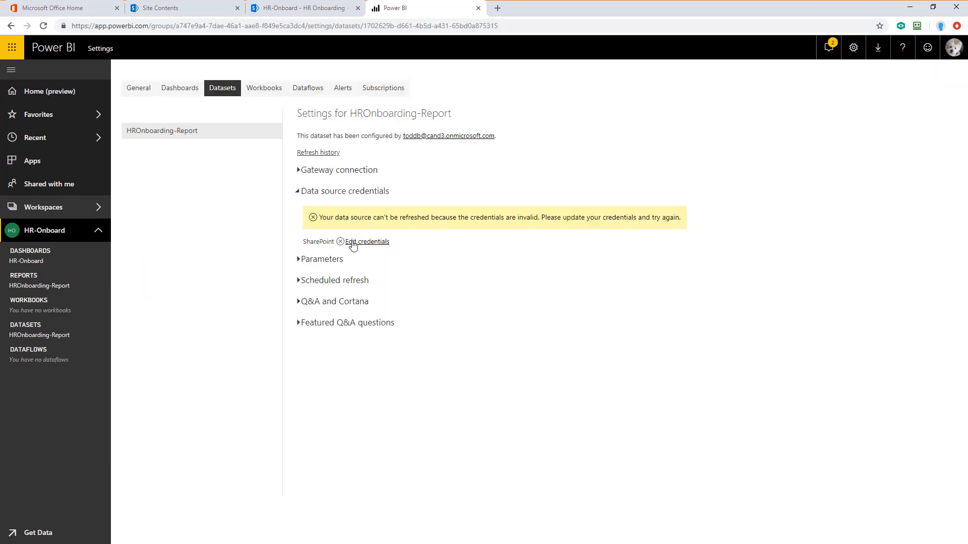
pyautogui.click(366, 243)
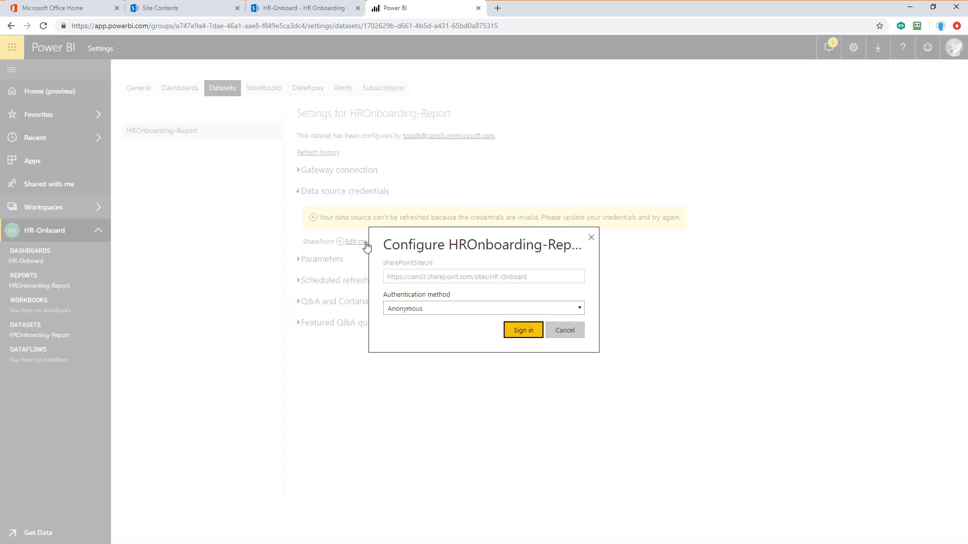
pyautogui.click(416, 309)
pyautogui.click(405, 339)
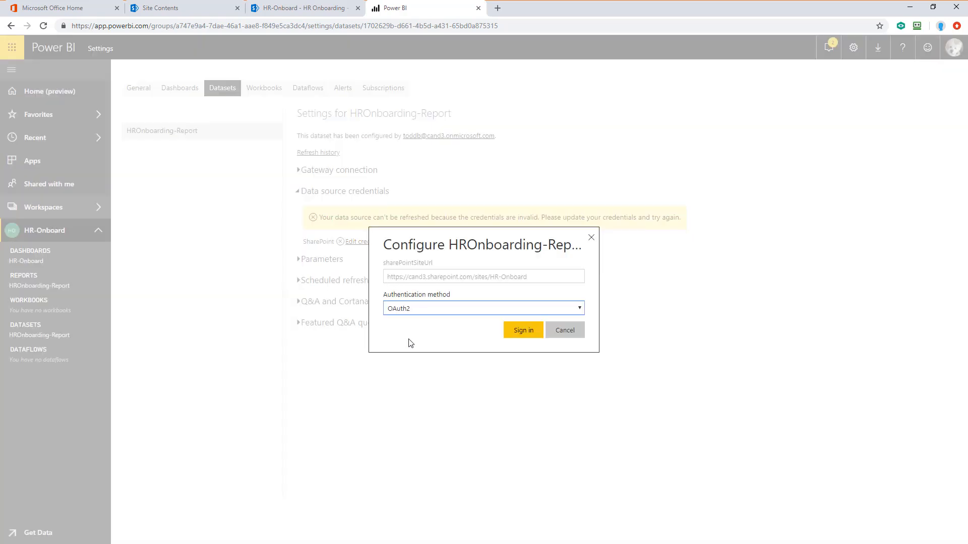
pyautogui.click(519, 335)
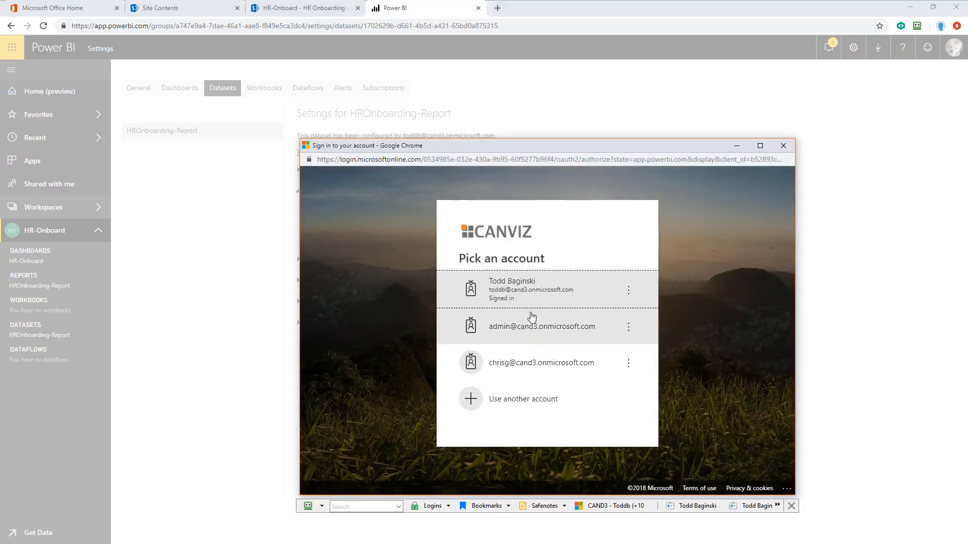
pyautogui.click(528, 289)
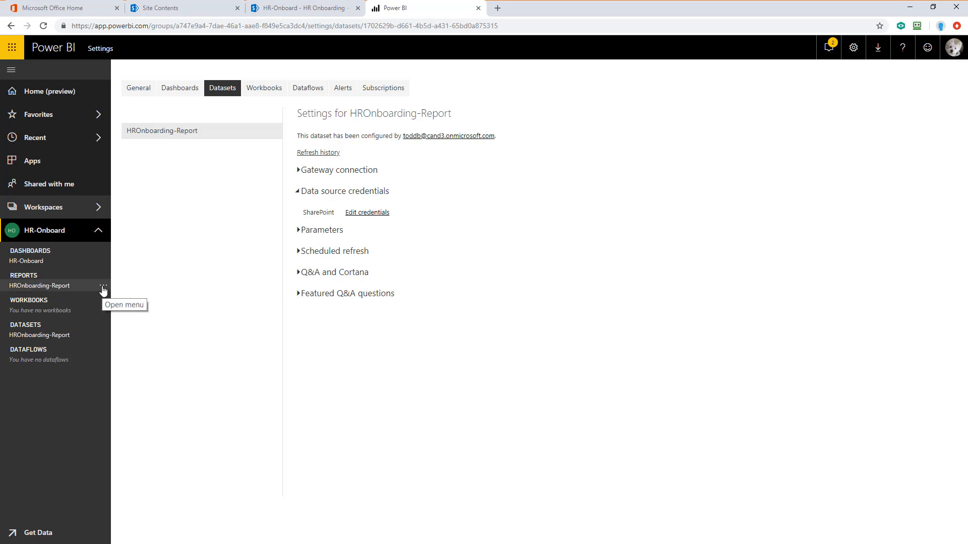
# Step: Refresh the HROnboarding-Report dataset now
pyautogui.click(103, 288)
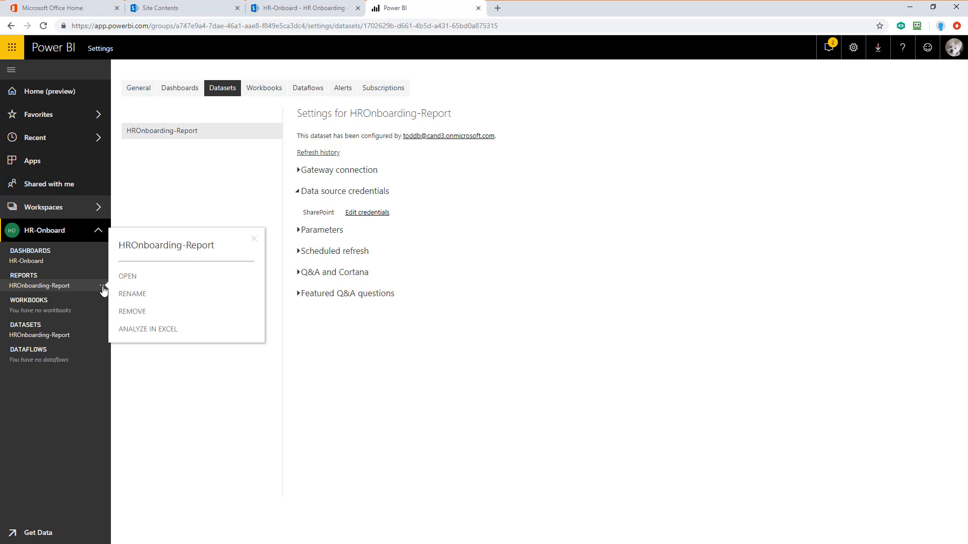
pyautogui.click(104, 337)
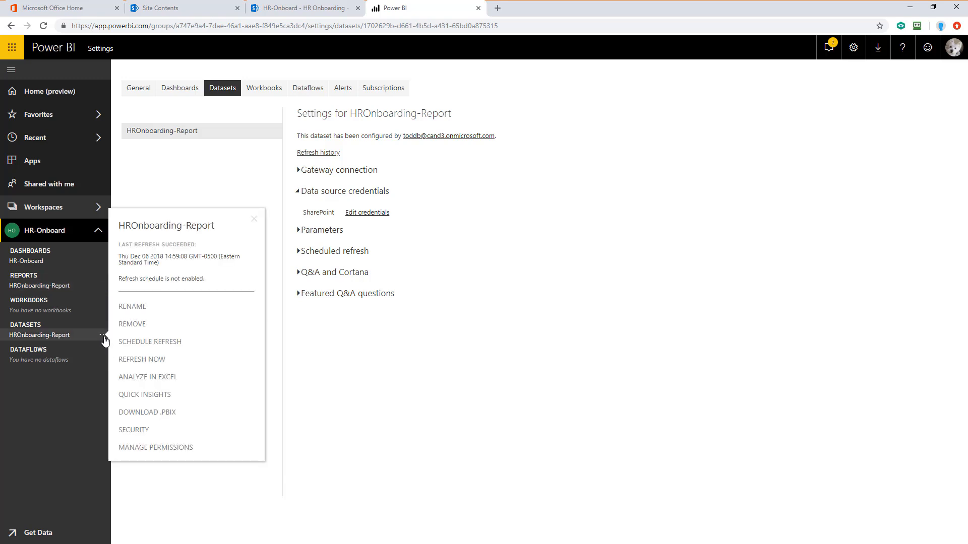
pyautogui.click(148, 361)
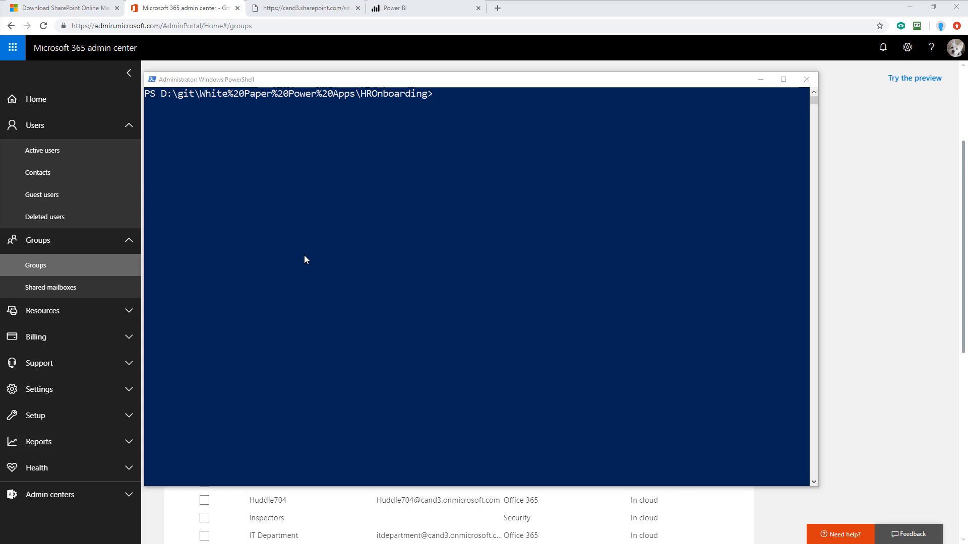
# Step: In the administrator PowerShell window, run Set-ExecutionPolicy RemoteSigned and answer Yes to All
pyautogui.click(304, 260)
pyautogui.write('Set-ExecutionPolicy RemoteSigned')
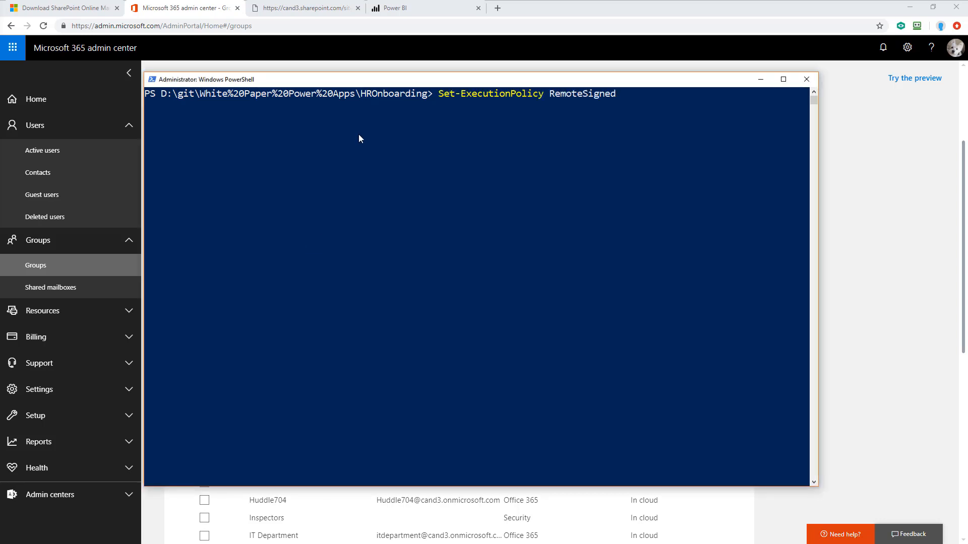
pyautogui.press('Return')
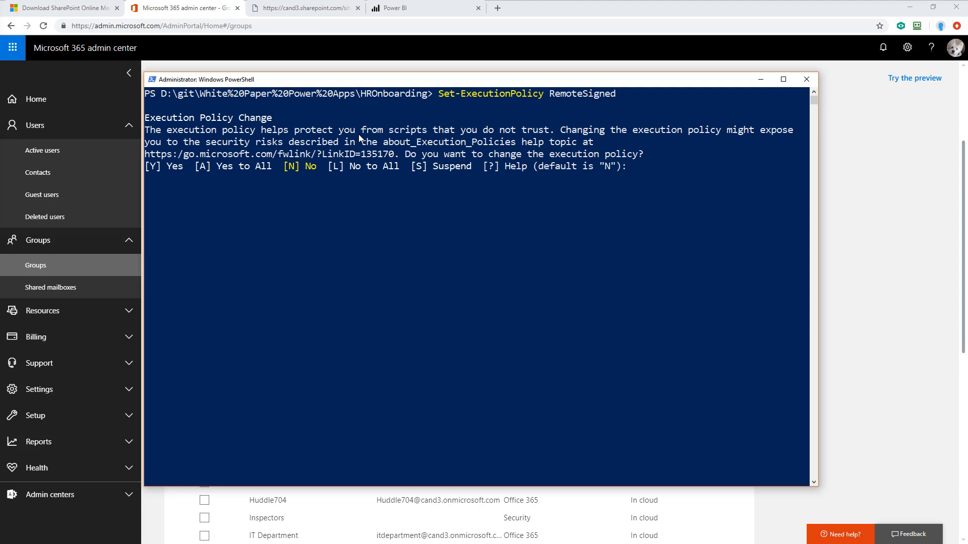
pyautogui.write('a')
pyautogui.press('Return')
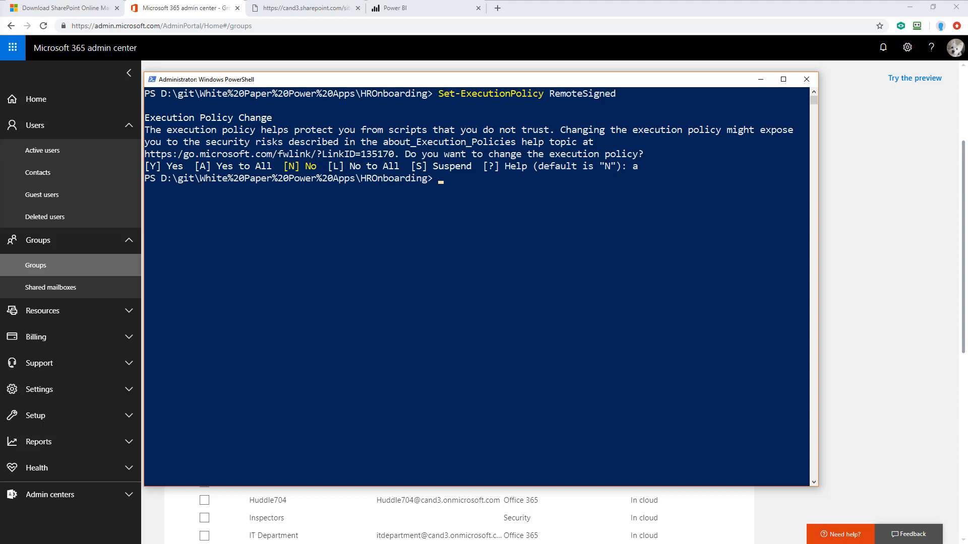
# Step: In the PowerShell window, run ./create-group.ps1 and sign in to the credential request with the admin user name and password
pyautogui.hotkey('alt', 'Tab')
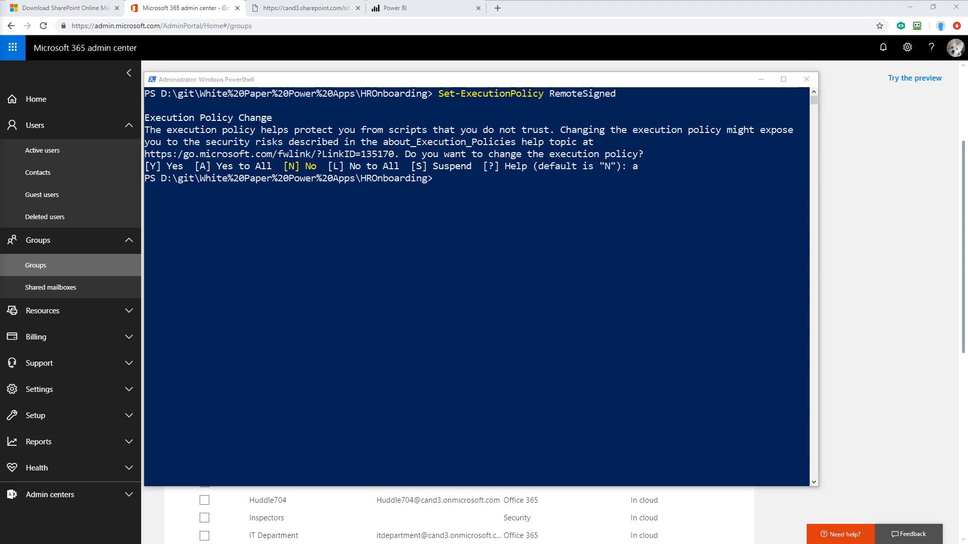
pyautogui.click(394, 204)
pyautogui.write('./create-group.ps1')
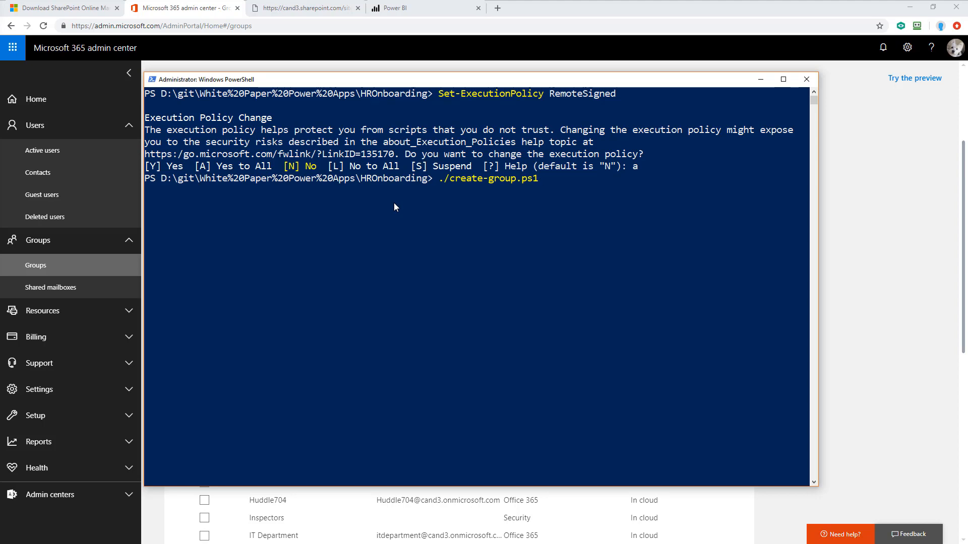
pyautogui.press('Return')
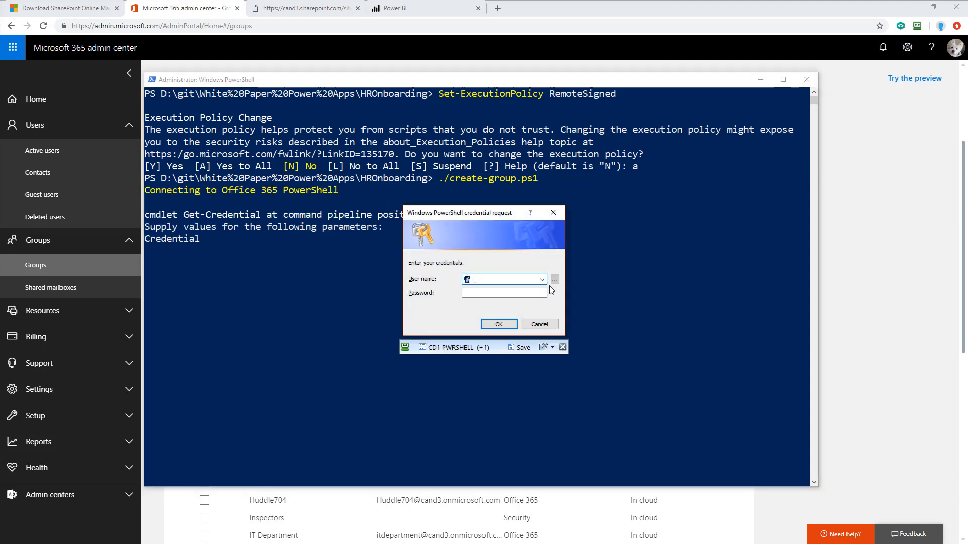
pyautogui.click(563, 348)
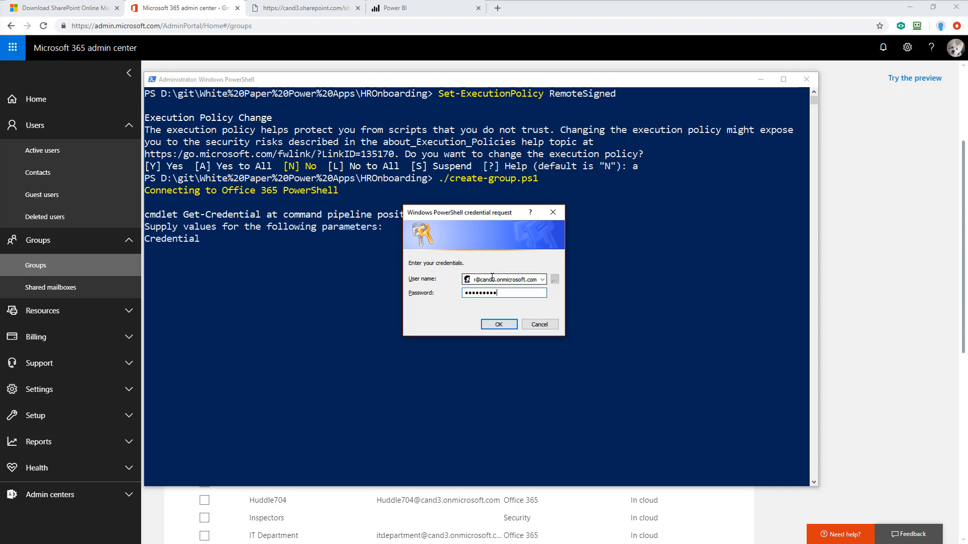
pyautogui.click(501, 325)
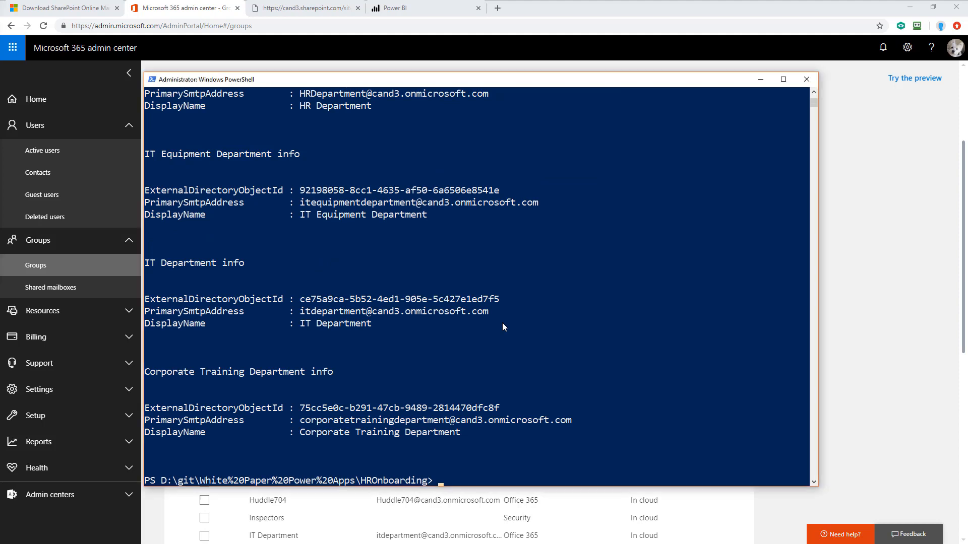
# Step: Run Set-ExecutionPolicy Default and answer Yes to All to restore the execution policy
pyautogui.write('Set-ExecutionPolicy Default')
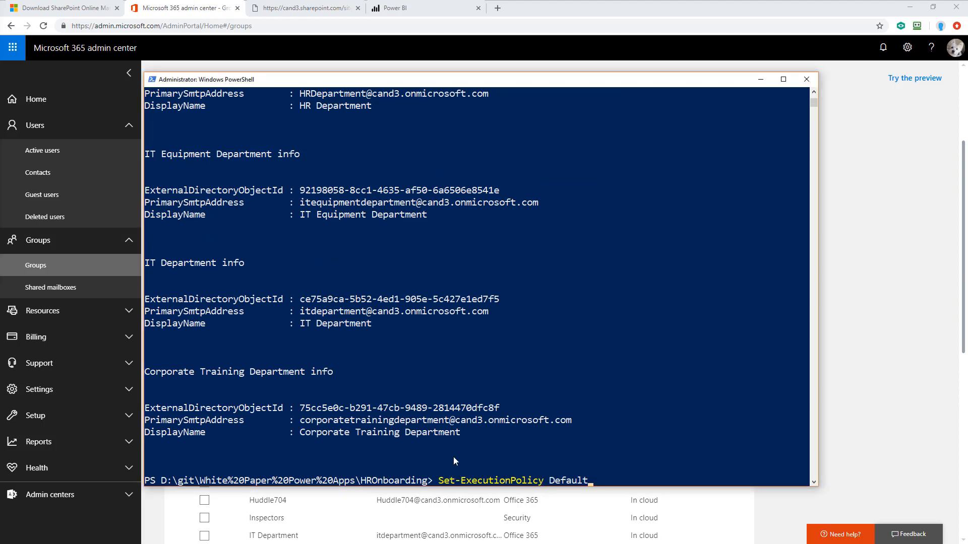
pyautogui.press('Return')
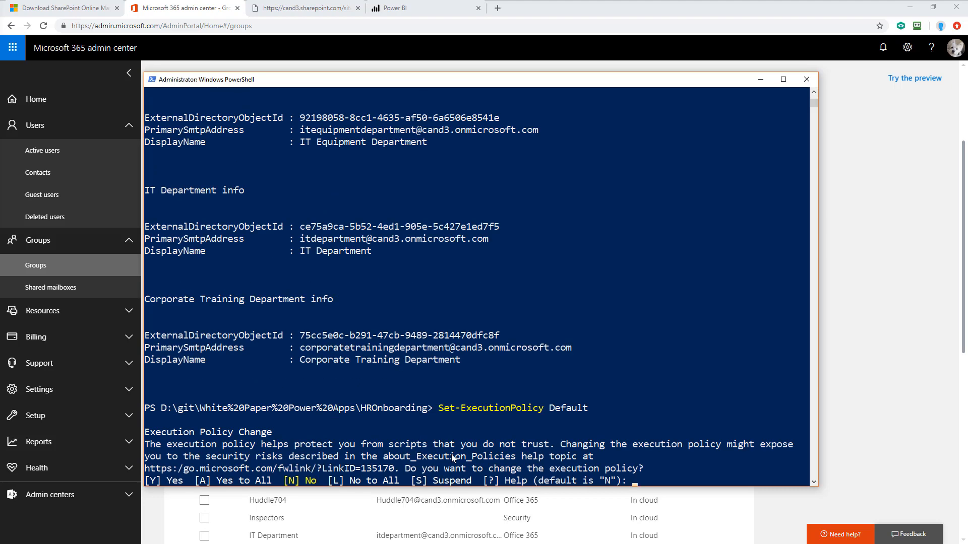
pyautogui.write('a')
pyautogui.press('Return')
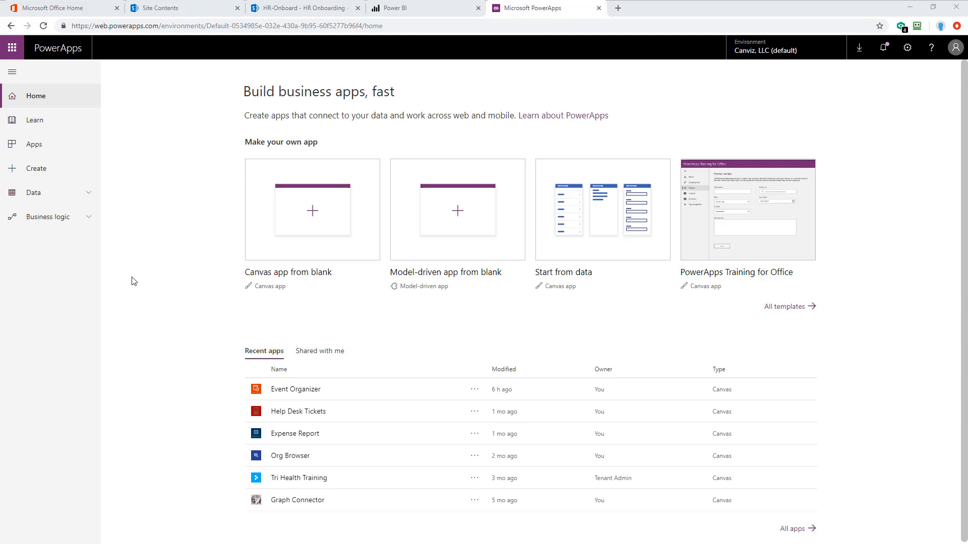
# Step: In PowerApps, create a new SharePoint connection connected directly to cloud services, signing in with the organisational account
pyautogui.click(89, 199)
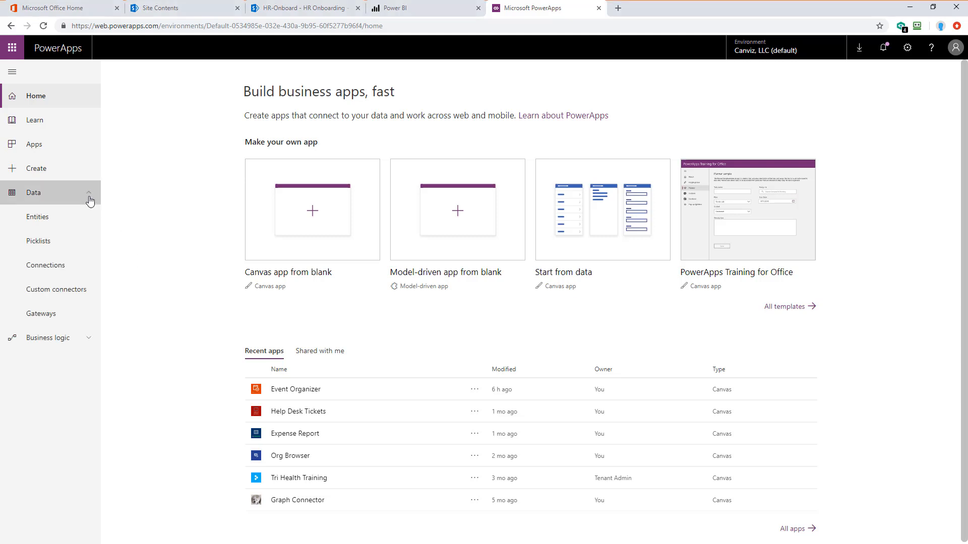
pyautogui.click(64, 265)
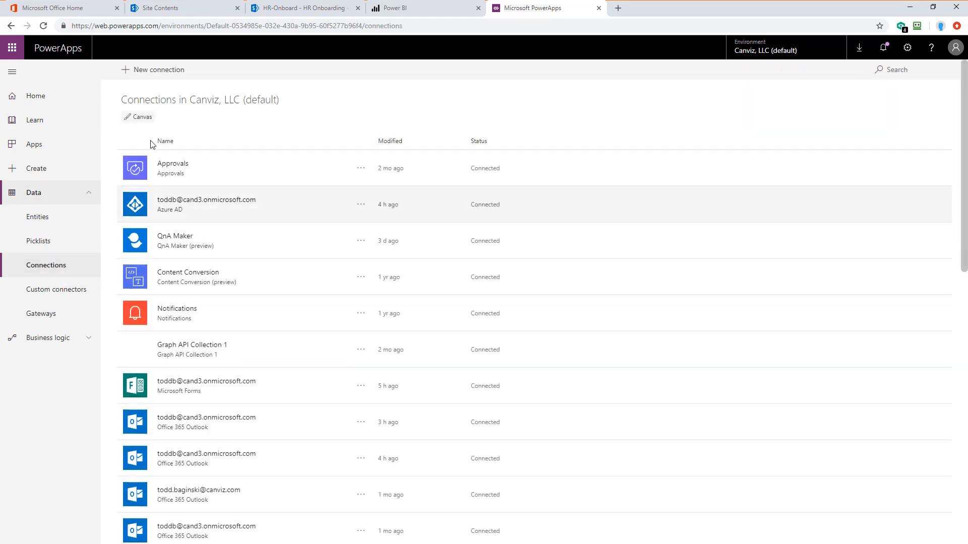
pyautogui.click(146, 75)
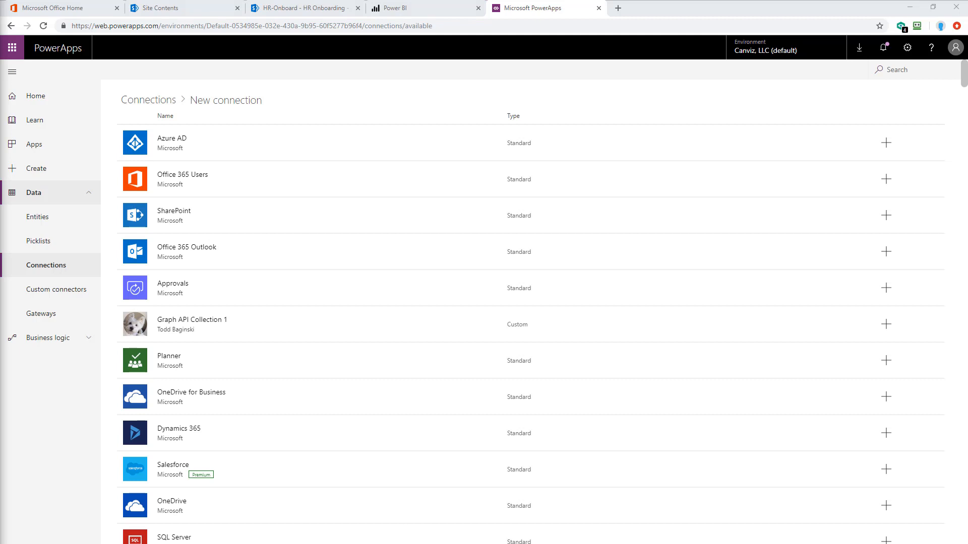
pyautogui.click(903, 71)
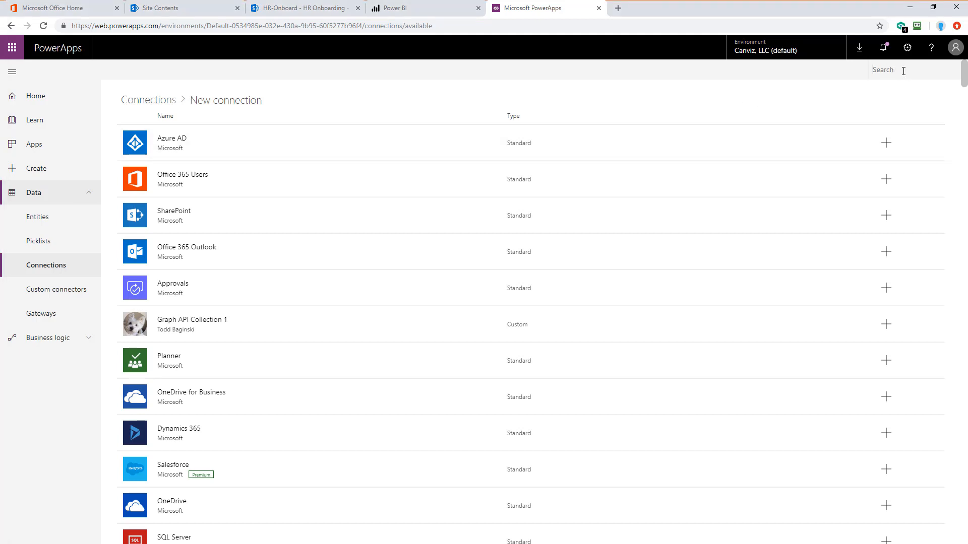
pyautogui.write('sharepoint')
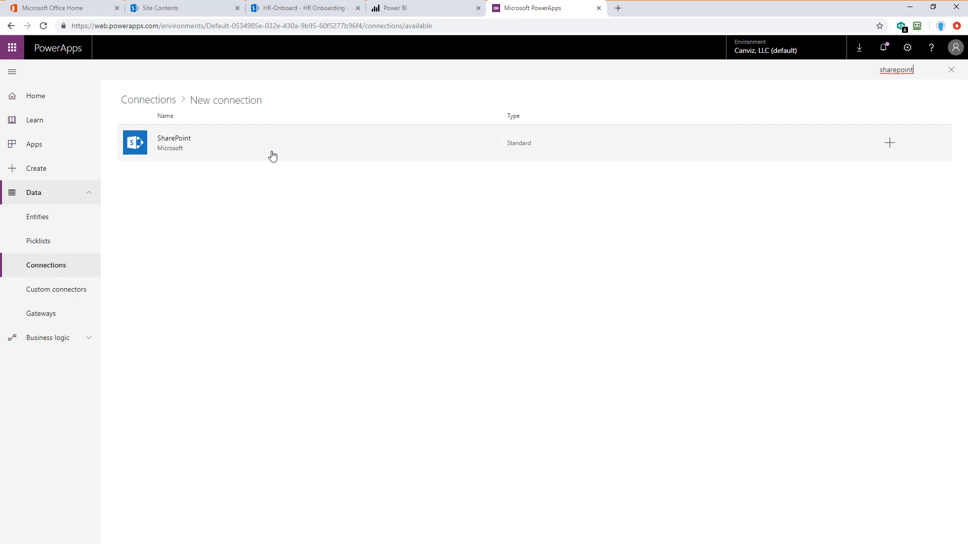
pyautogui.click(249, 141)
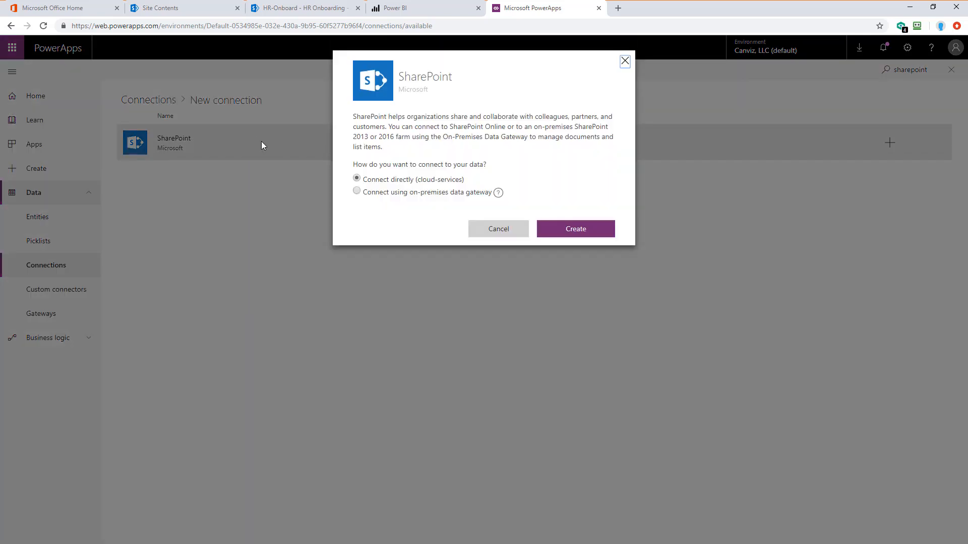
pyautogui.click(578, 233)
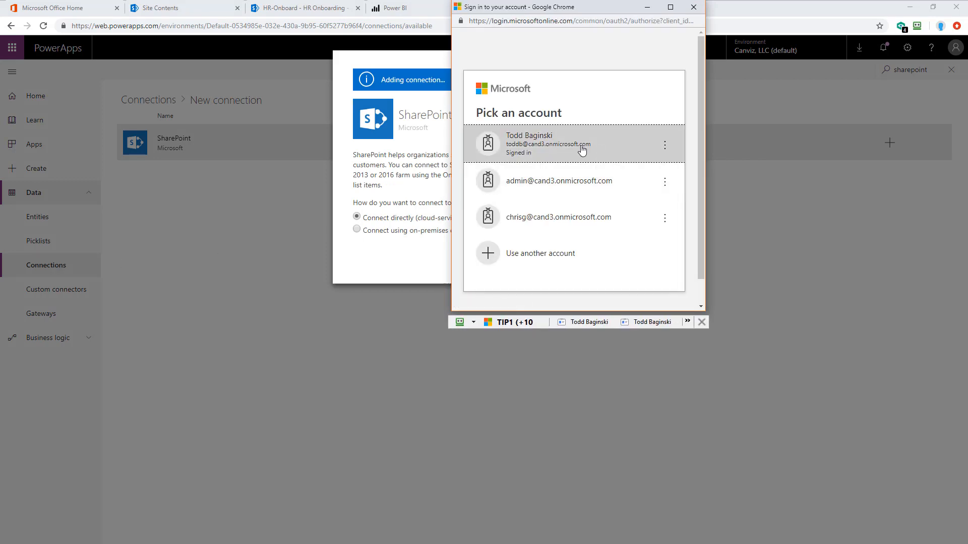
pyautogui.click(566, 145)
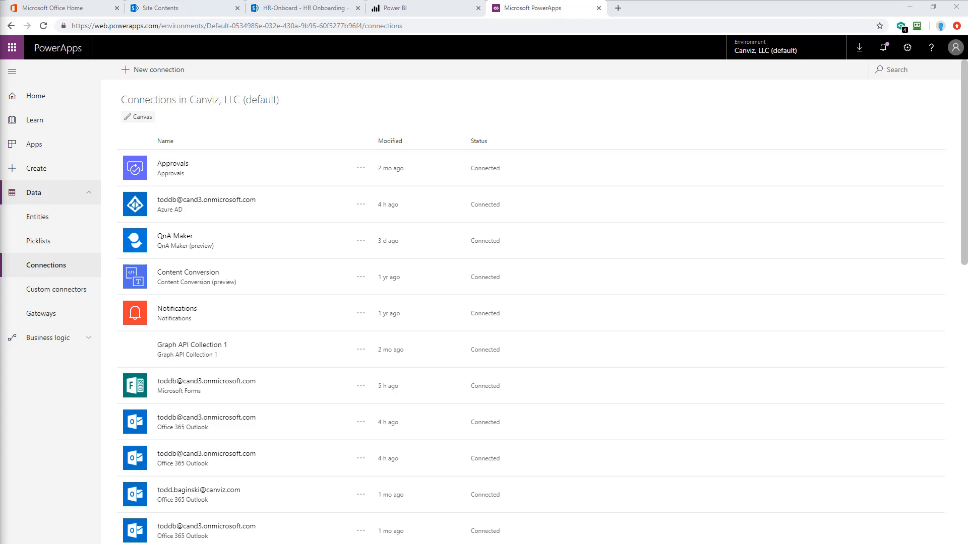
# Step: Import the HROnboardingPad-PowerApp.zip package as a new app
pyautogui.click(49, 147)
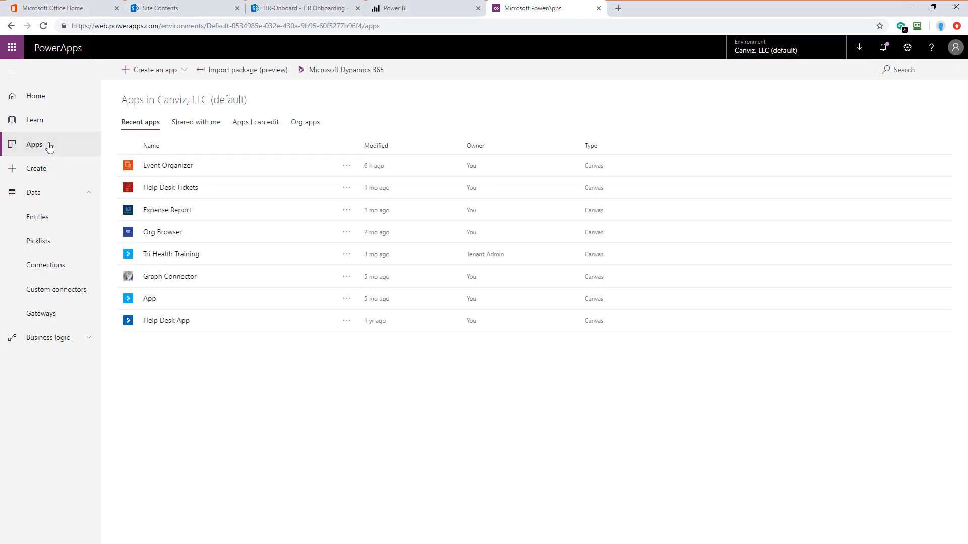
pyautogui.click(251, 73)
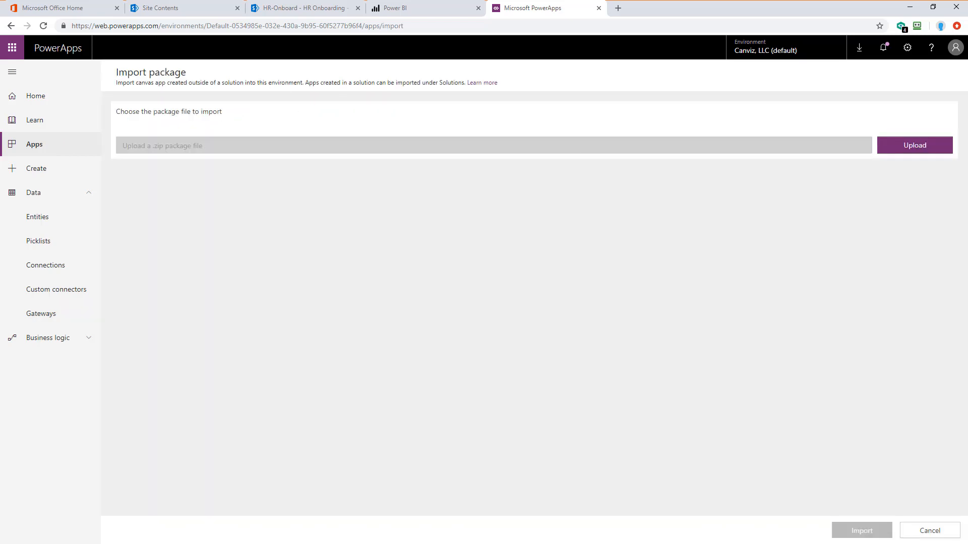
pyautogui.click(938, 151)
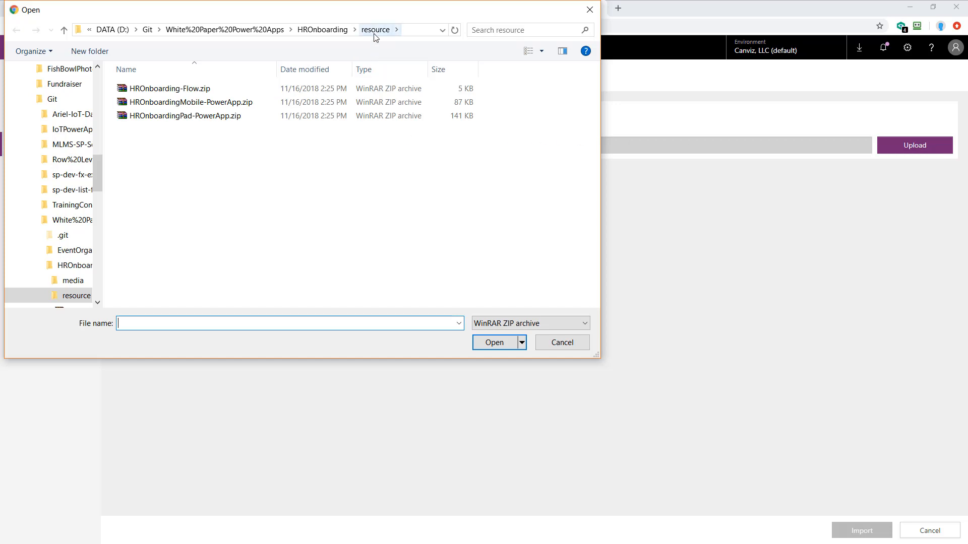
pyautogui.click(218, 118)
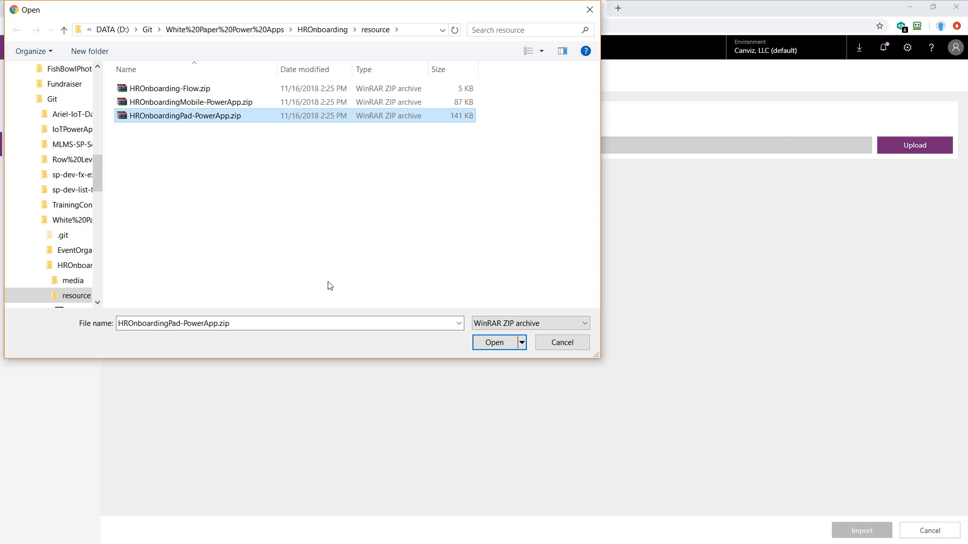
pyautogui.click(493, 344)
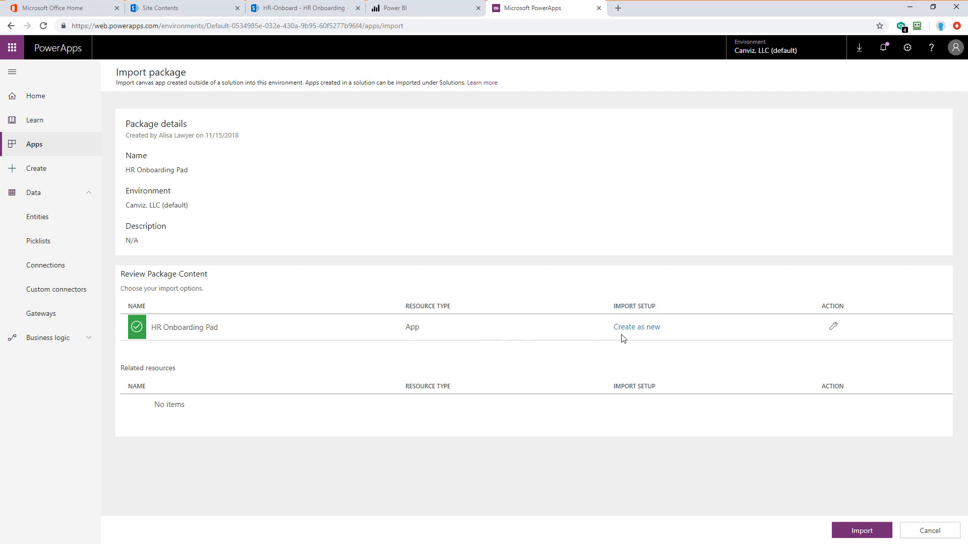
pyautogui.click(858, 531)
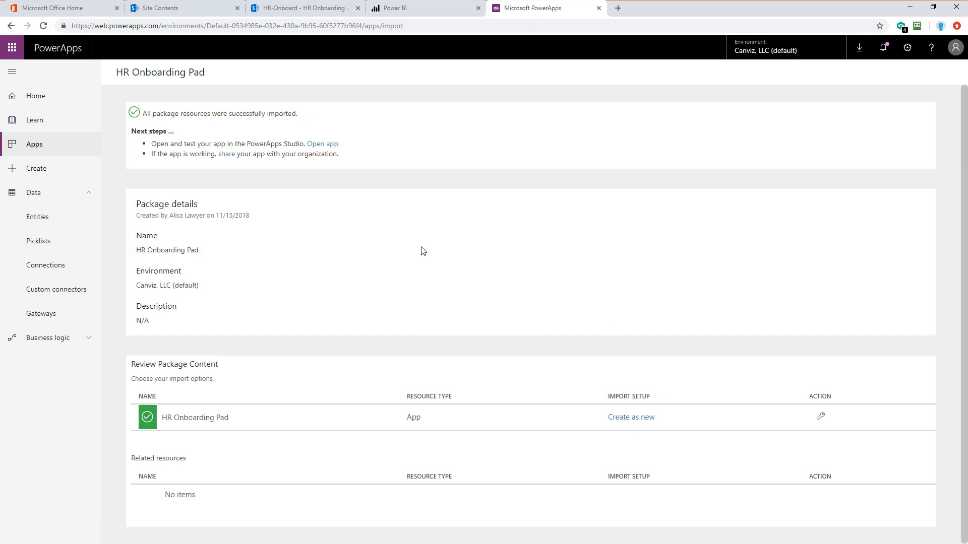
pyautogui.moveTo(328, 117); pyautogui.dragTo(143, 118)
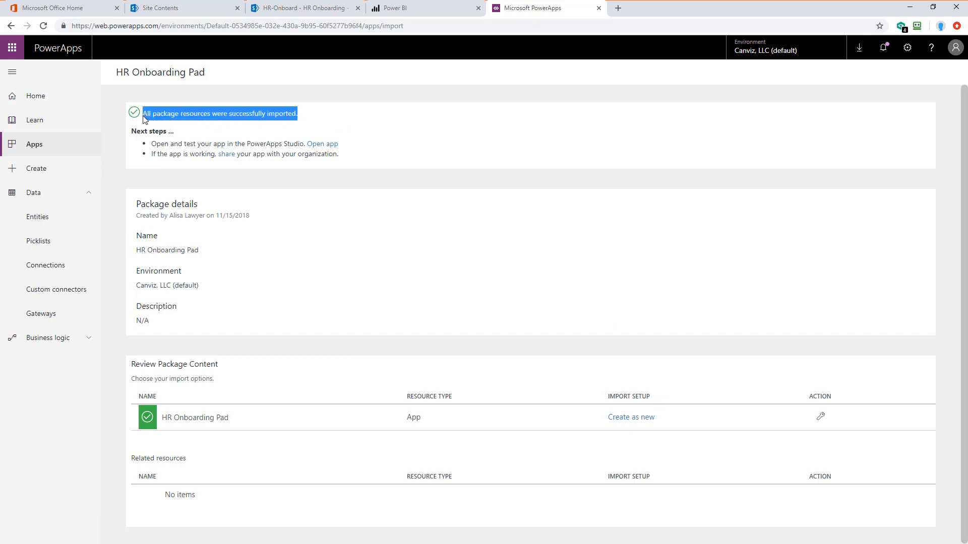
pyautogui.click(310, 290)
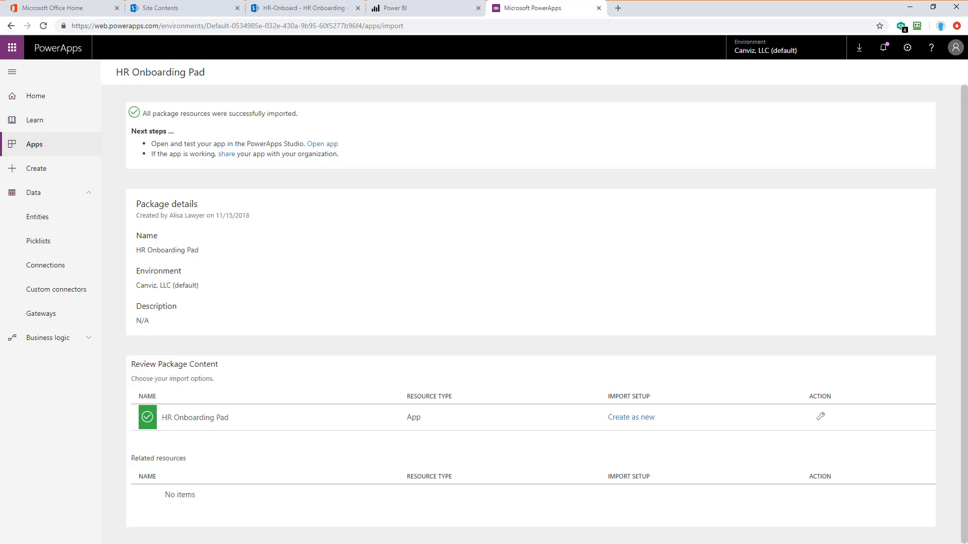
# Step: Open the HR Onboarding Pad app for editing and allow its SharePoint and Power BI permissions
pyautogui.click(45, 98)
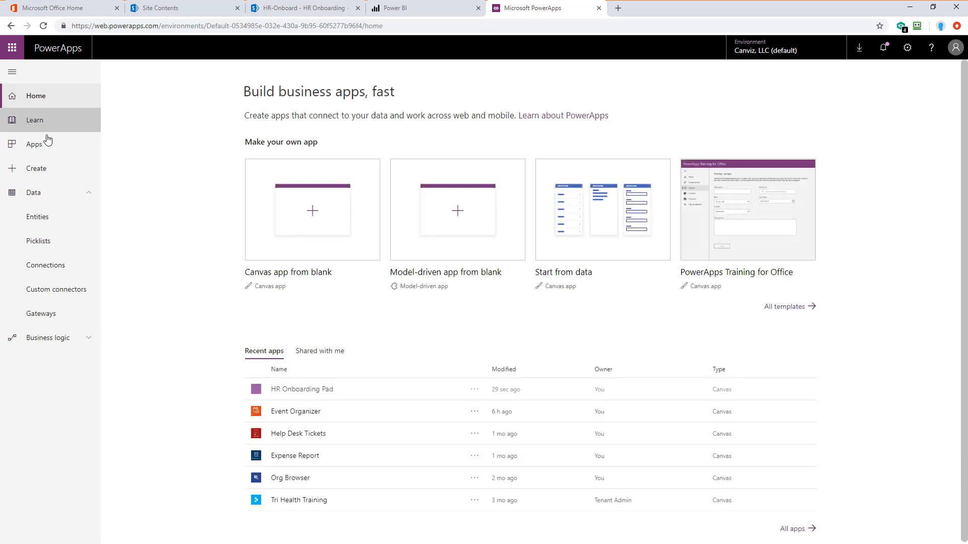
pyautogui.click(41, 146)
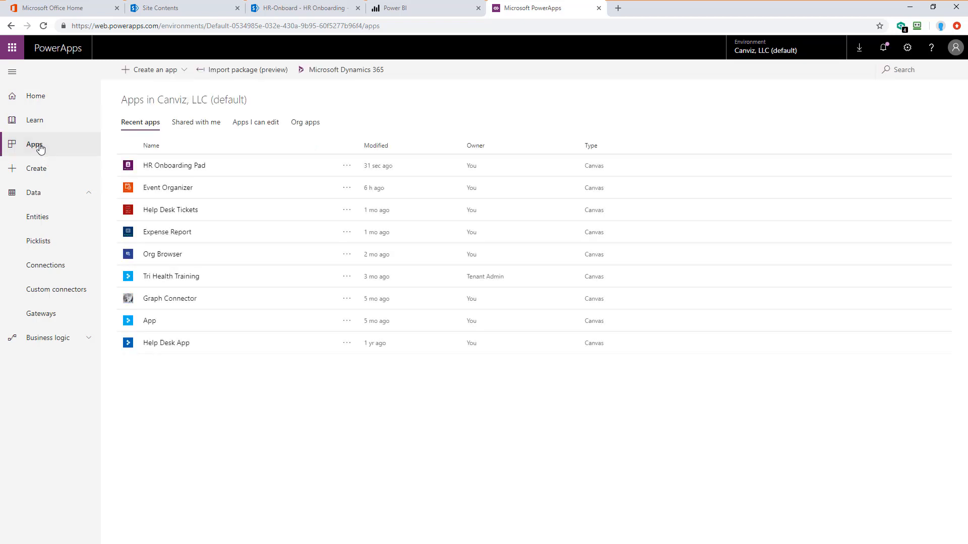
pyautogui.click(347, 167)
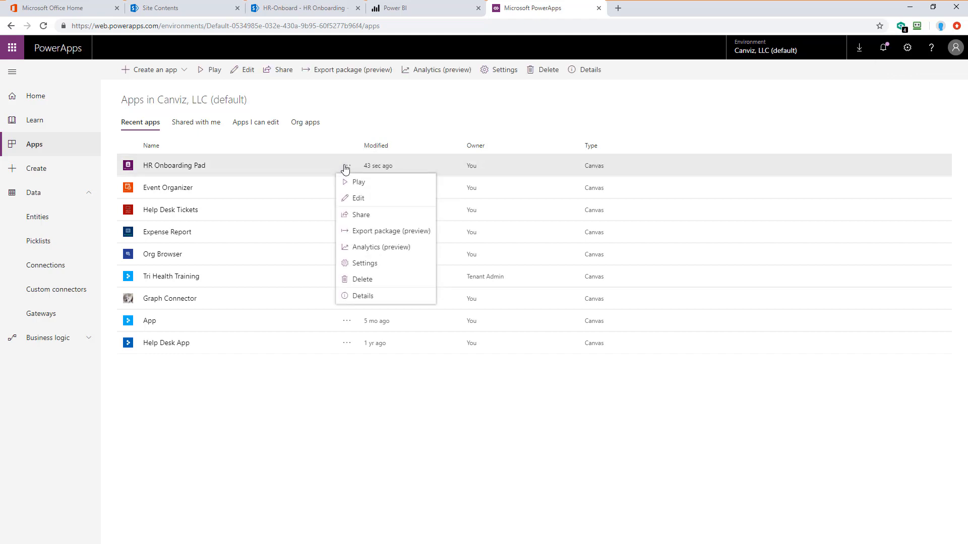
pyautogui.click(358, 199)
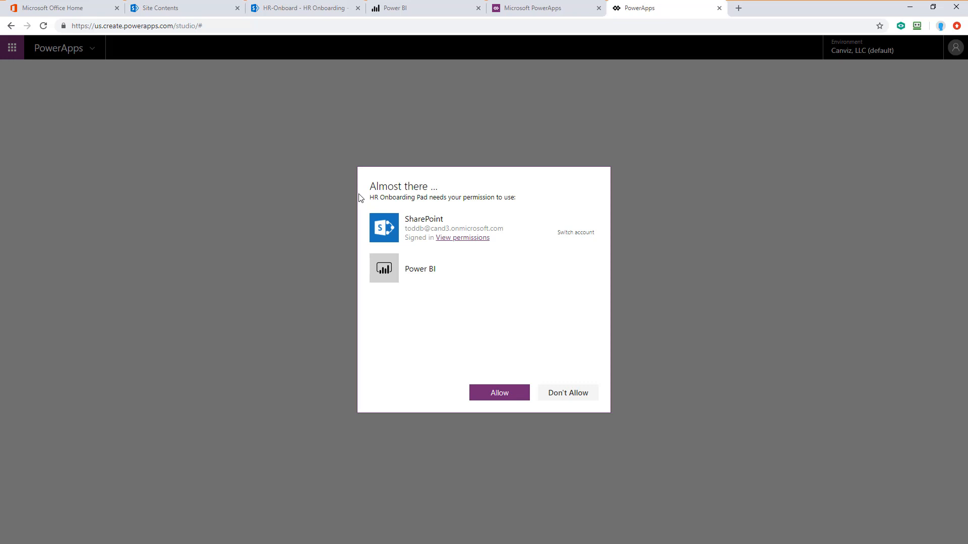
pyautogui.click(490, 396)
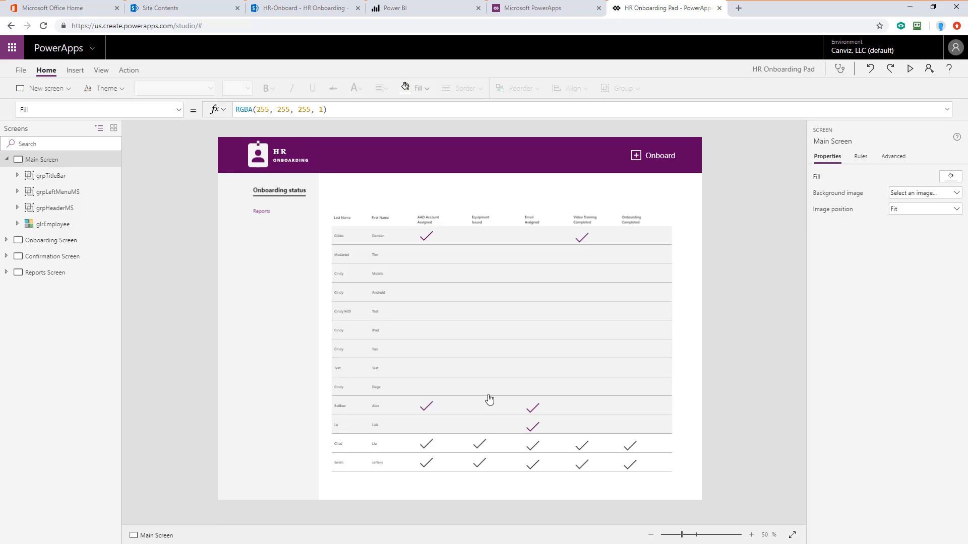
# Step: Remove the HR Onboarding SharePoint data source from the app
pyautogui.click(99, 71)
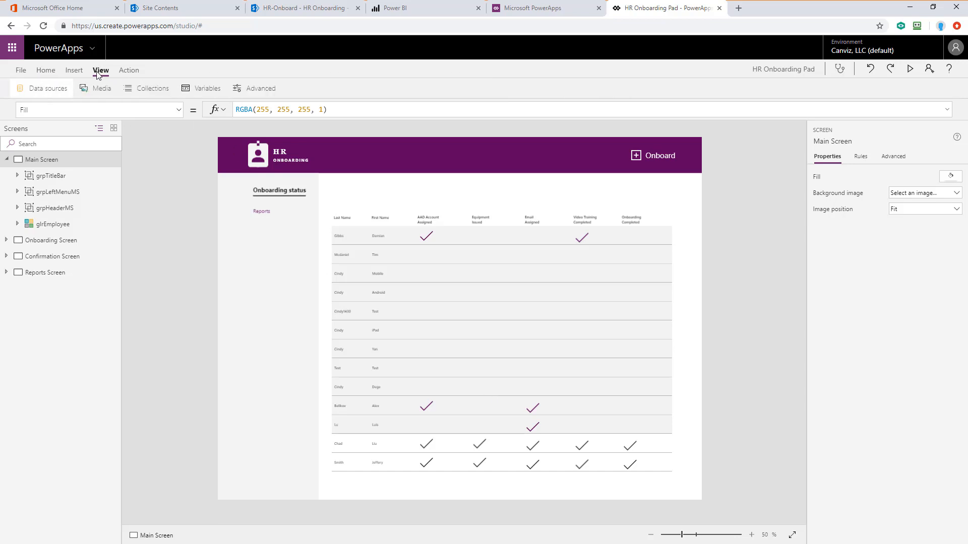
pyautogui.click(56, 92)
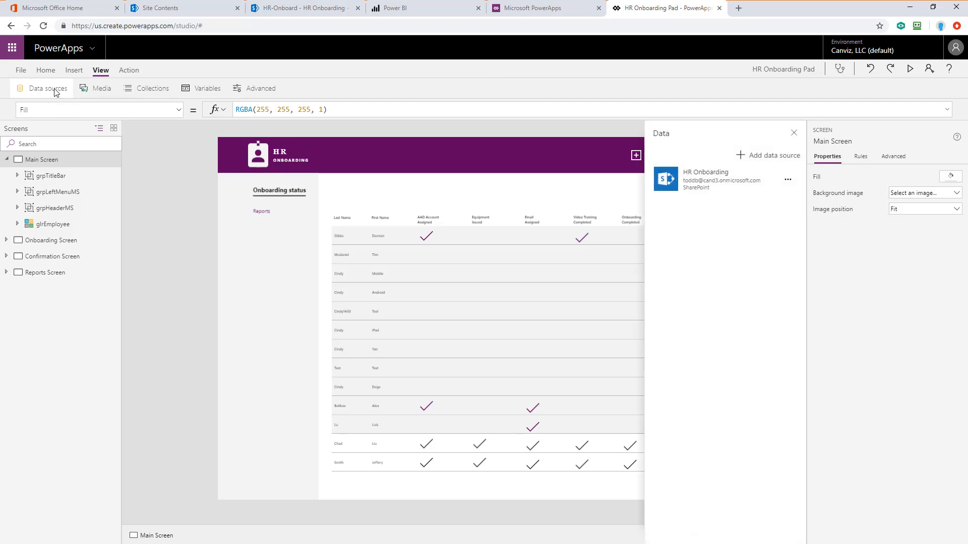
pyautogui.click(788, 182)
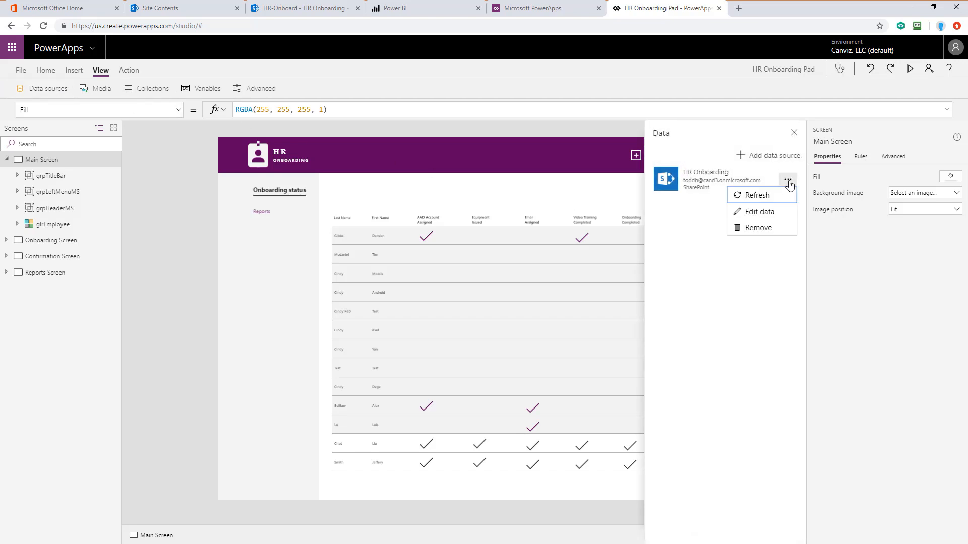
pyautogui.click(769, 229)
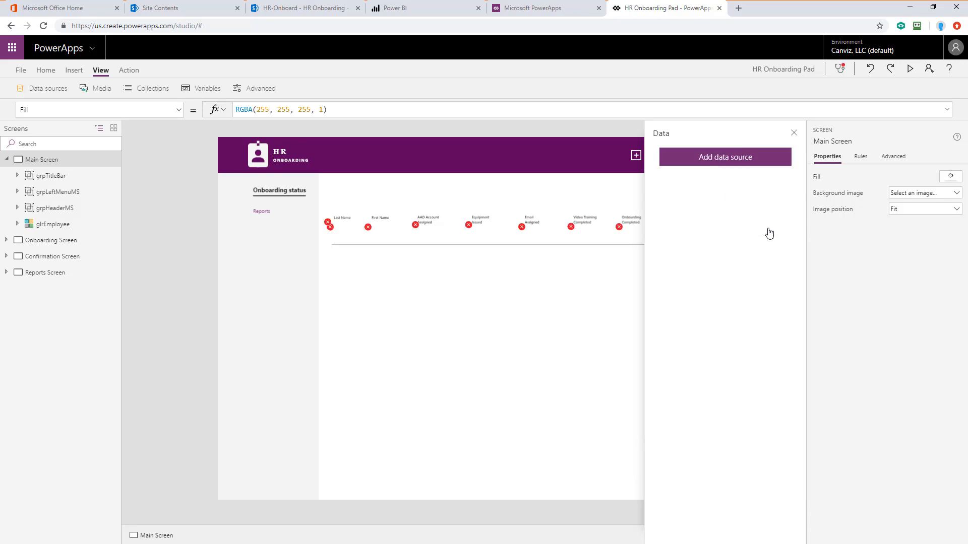
# Step: Start adding a data source and choose an existing SharePoint connection
pyautogui.click(727, 162)
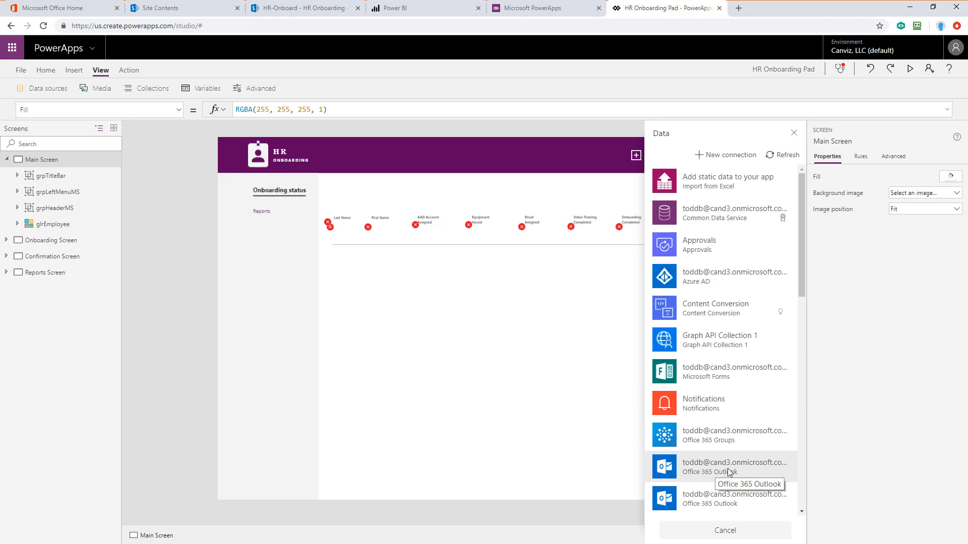
pyautogui.scroll(-5, 712, 373)
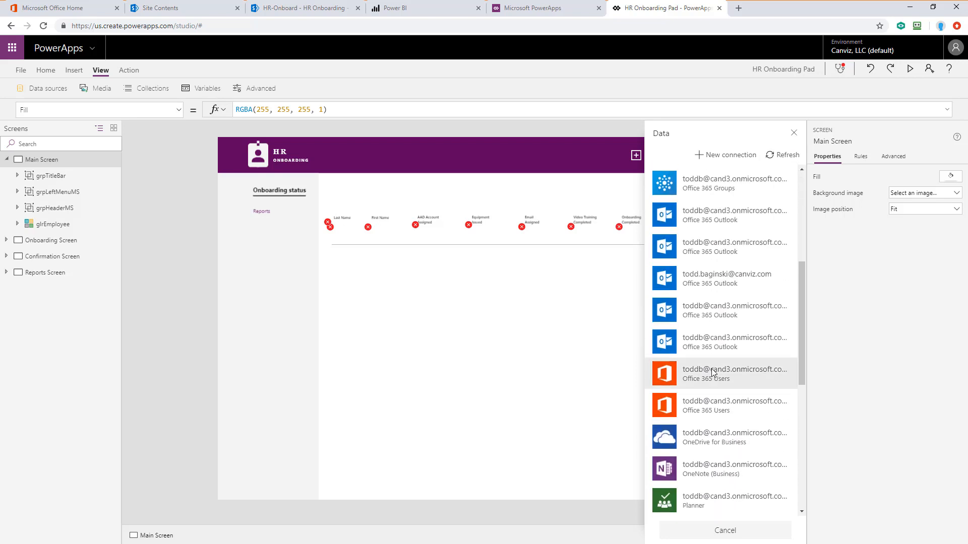
pyautogui.scroll(-5, 713, 373)
pyautogui.scroll(1, 715, 373)
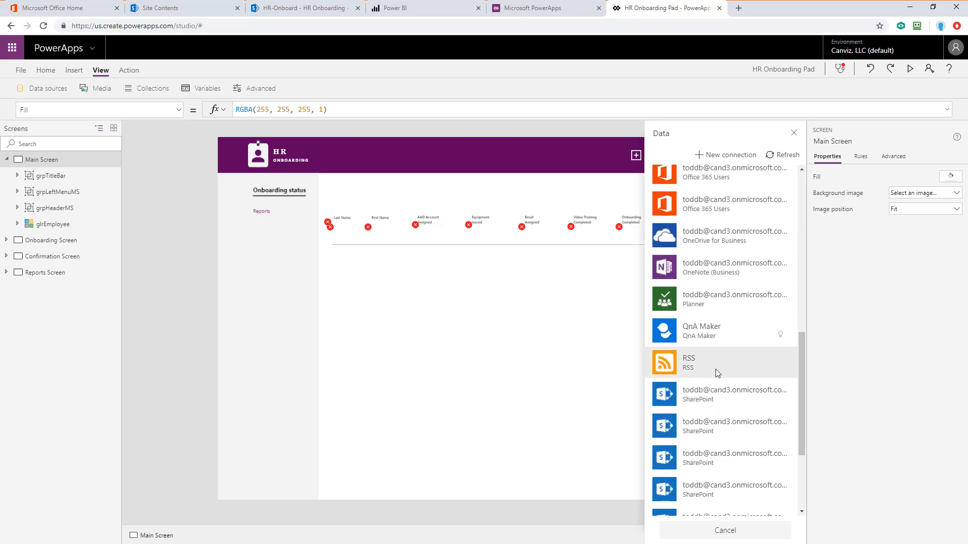
pyautogui.click(714, 395)
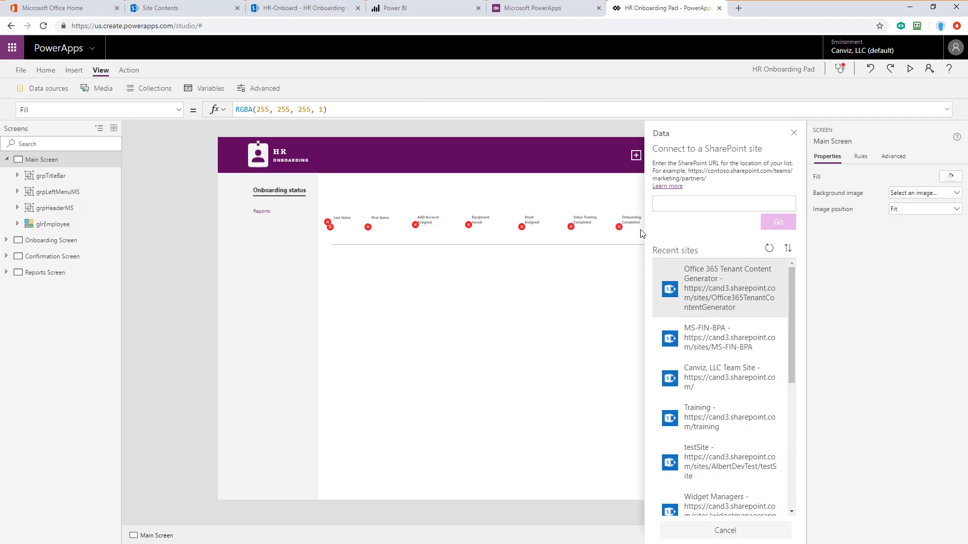
# Step: Copy the HR-Onboard site URL from the SharePoint list's tab
pyautogui.click(294, 9)
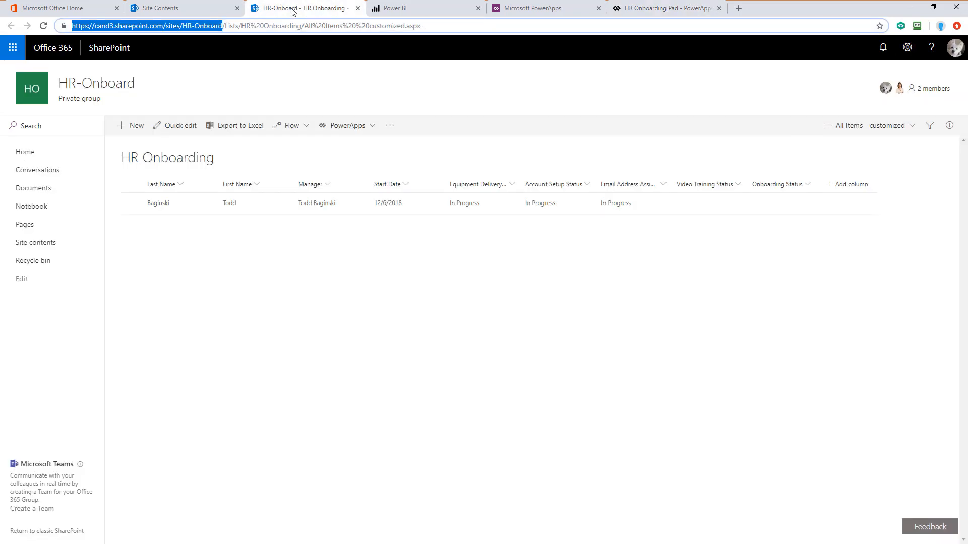
pyautogui.rightClick(199, 28)
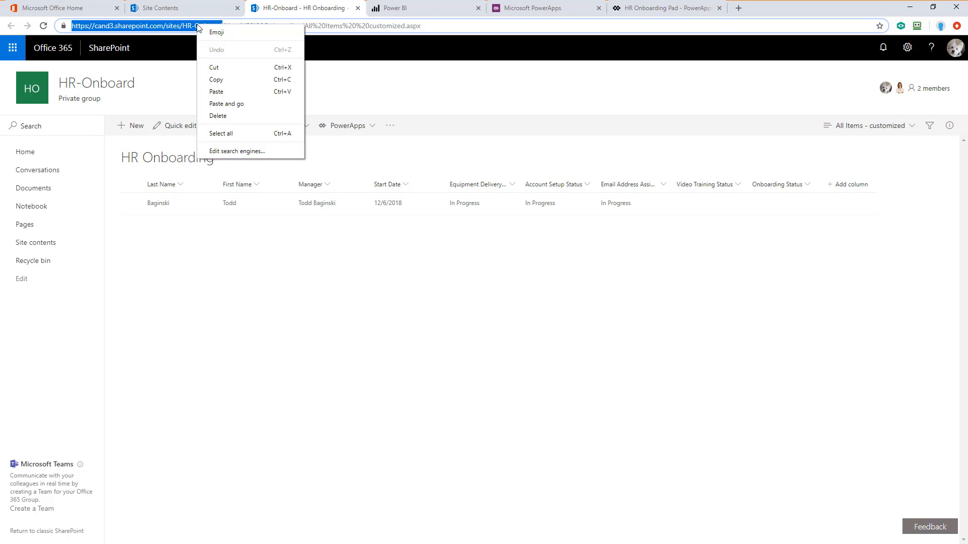
pyautogui.click(238, 80)
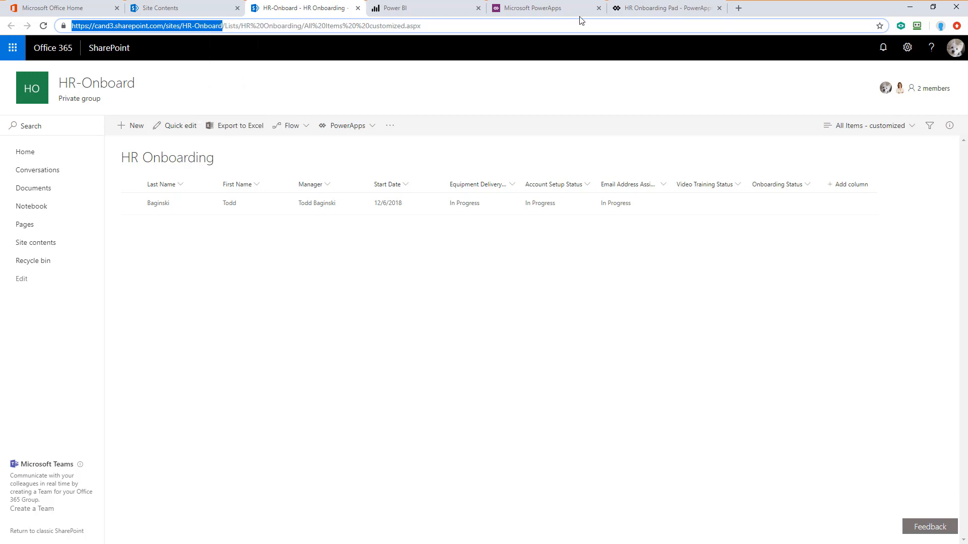
# Step: Connect the app to the HR Onboarding list by pasting the HR-Onboard site URL into the SharePoint connection
pyautogui.click(637, 8)
pyautogui.click(675, 202)
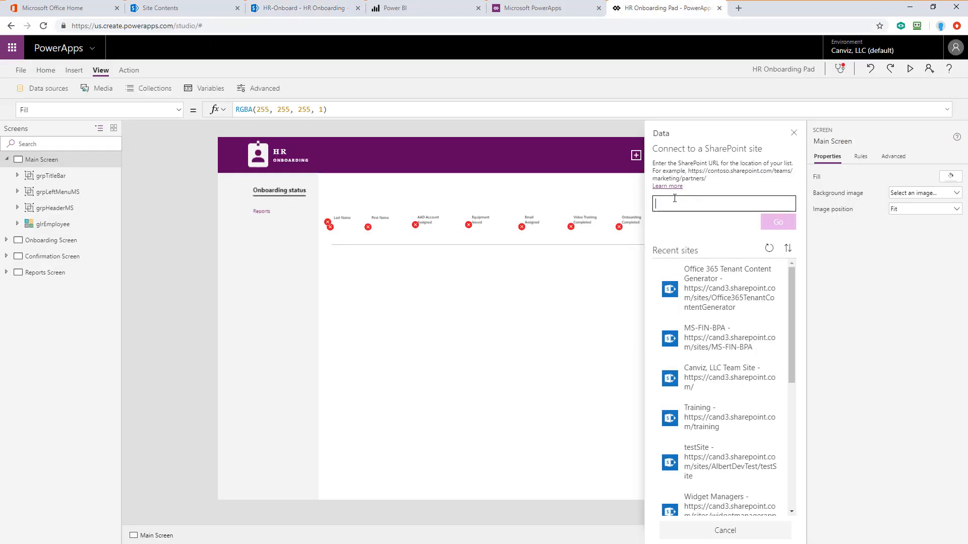
pyautogui.hotkey('ctrl', 'v')
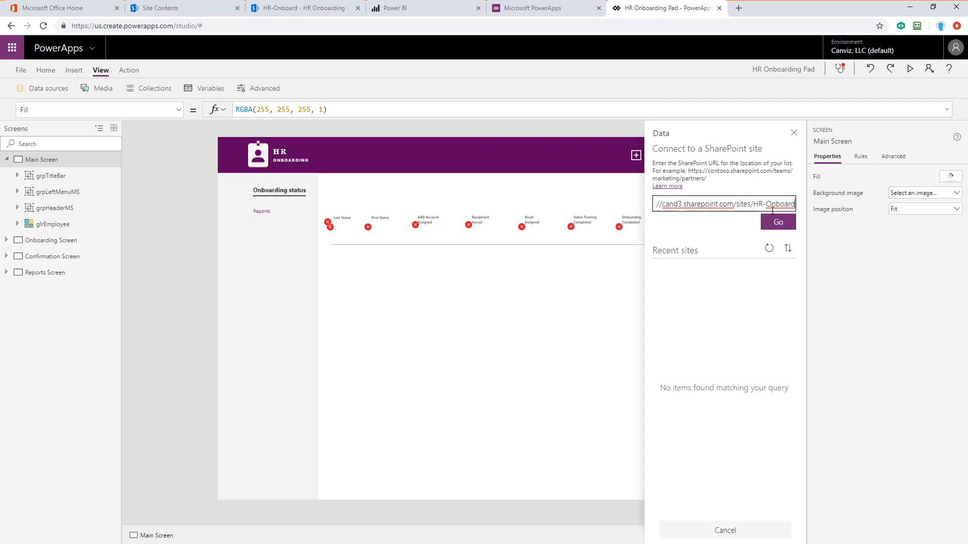
pyautogui.click(780, 223)
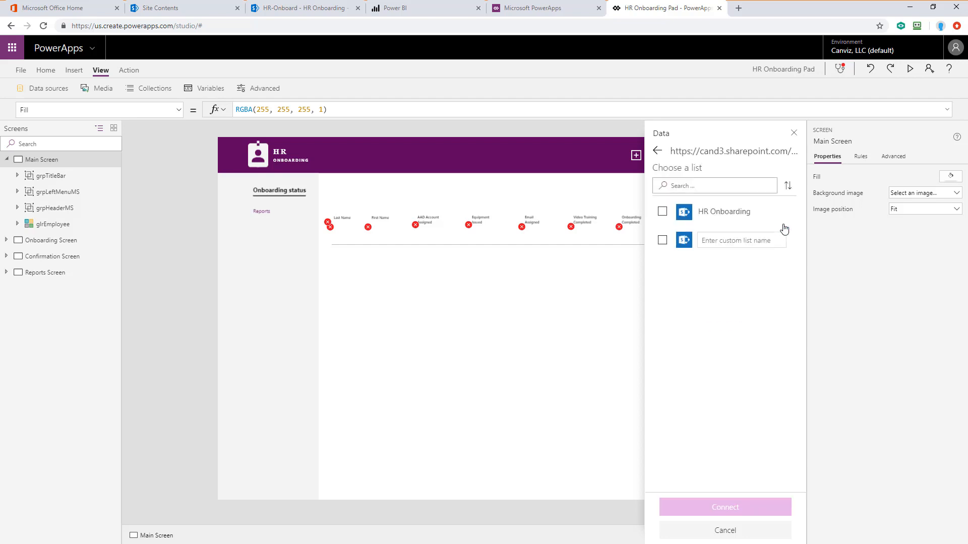
pyautogui.click(662, 213)
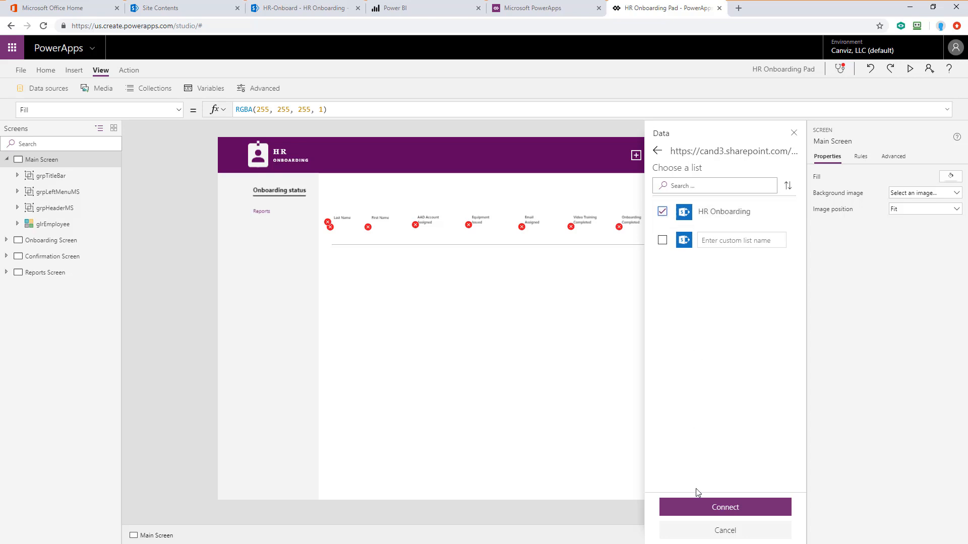
pyautogui.click(700, 509)
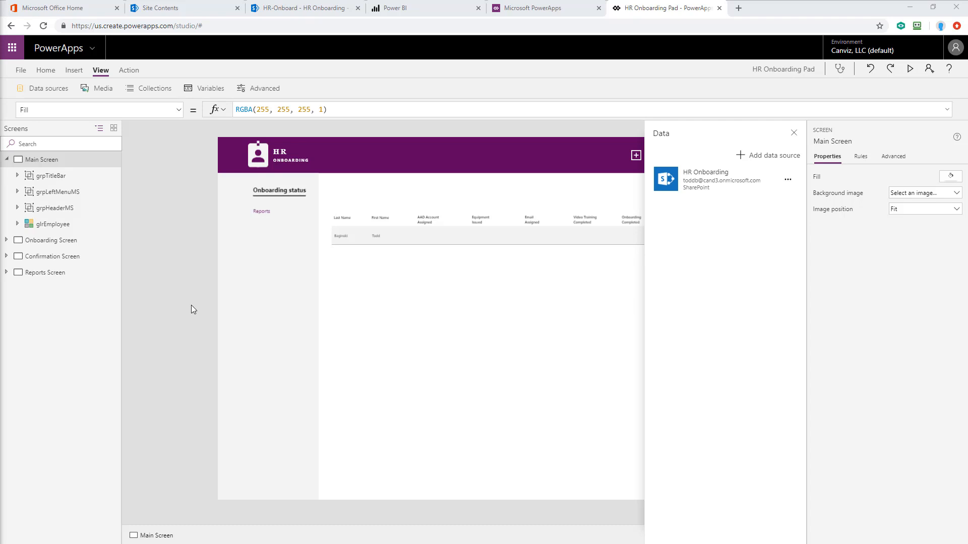
# Step: Connect the pbiReportEmployeesInProgress tile on Reports Screen to the HR-Onboard workspace, HR-Onboard dashboard and Employees in progress tile
pyautogui.click(6, 273)
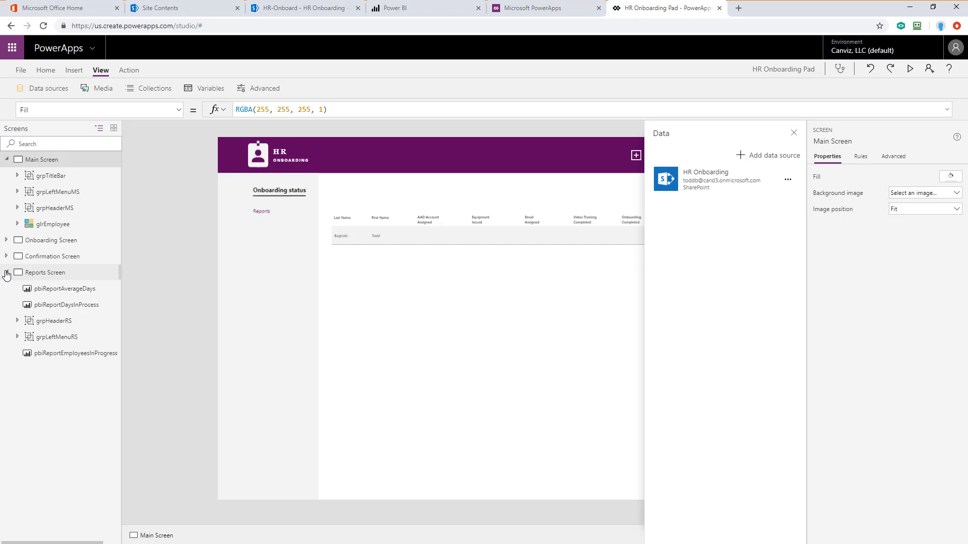
pyautogui.click(74, 354)
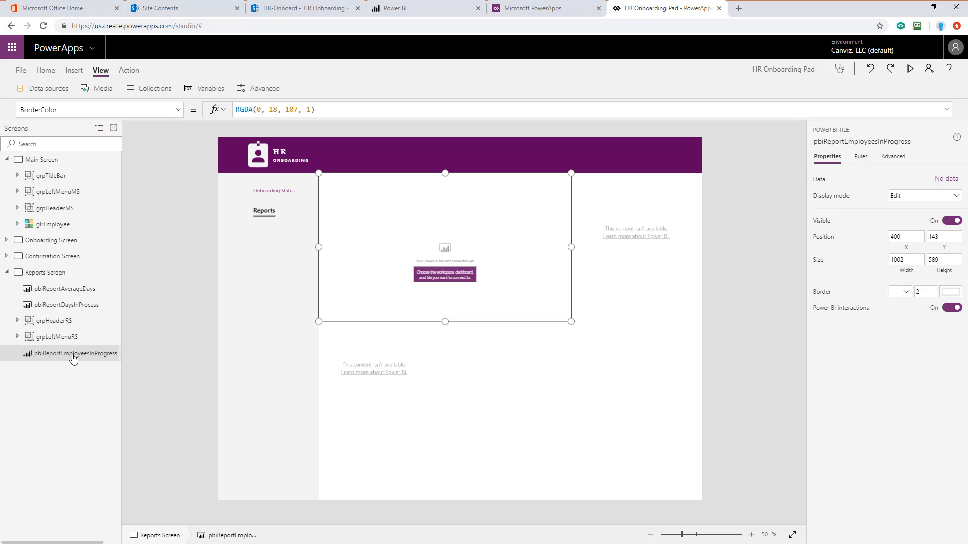
pyautogui.click(940, 179)
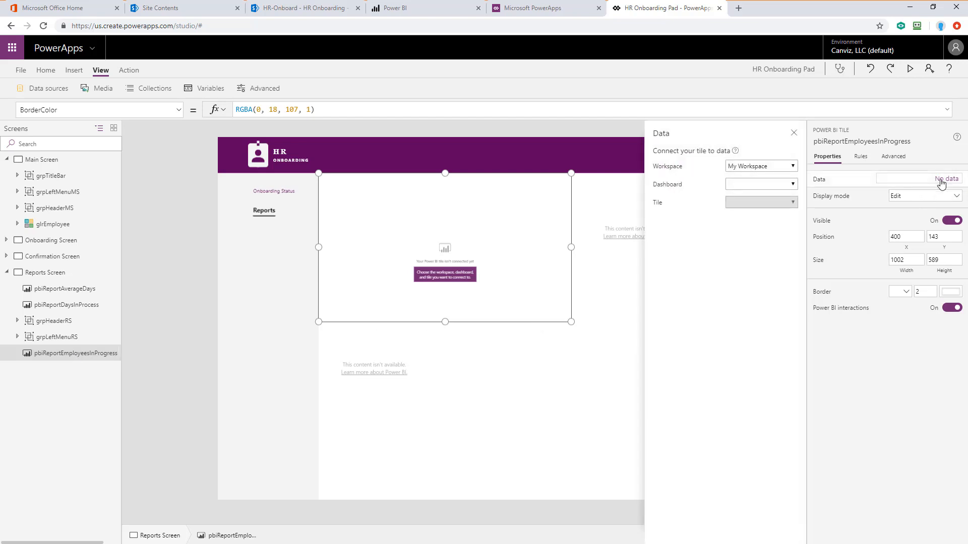
pyautogui.click(793, 167)
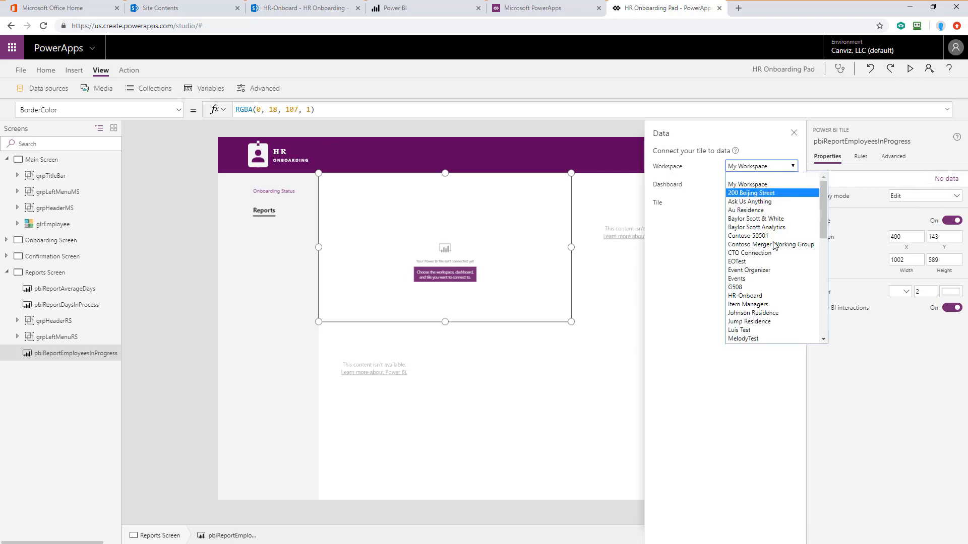
pyautogui.click(753, 296)
pyautogui.click(774, 183)
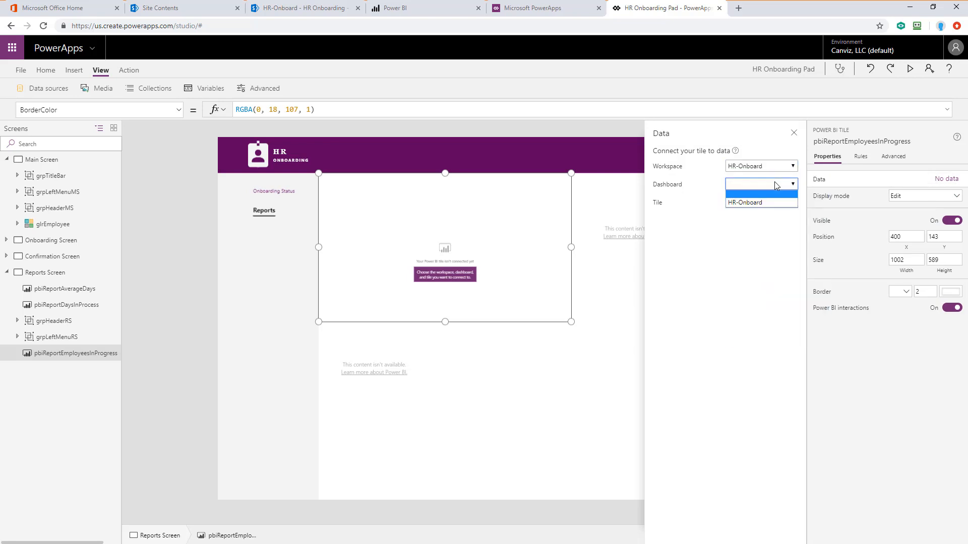
pyautogui.click(765, 201)
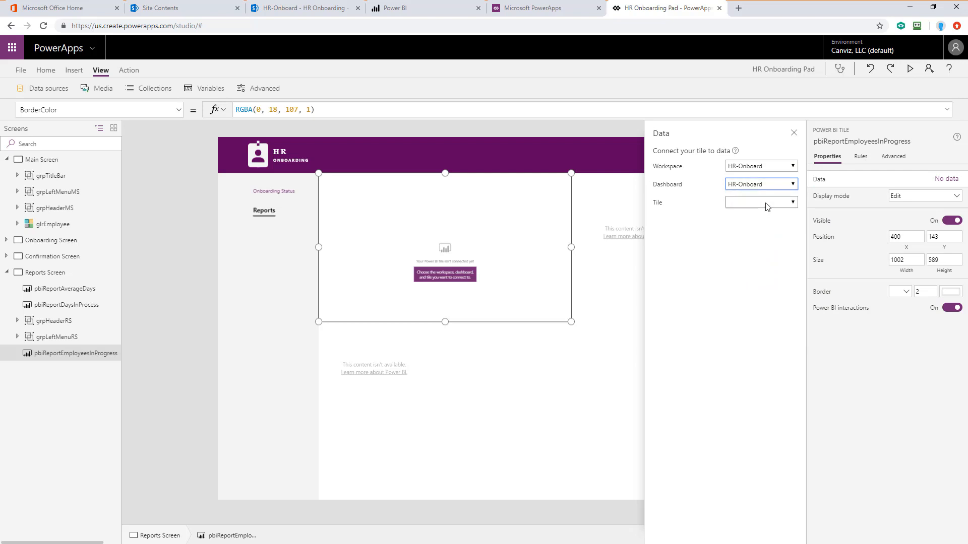
pyautogui.click(766, 203)
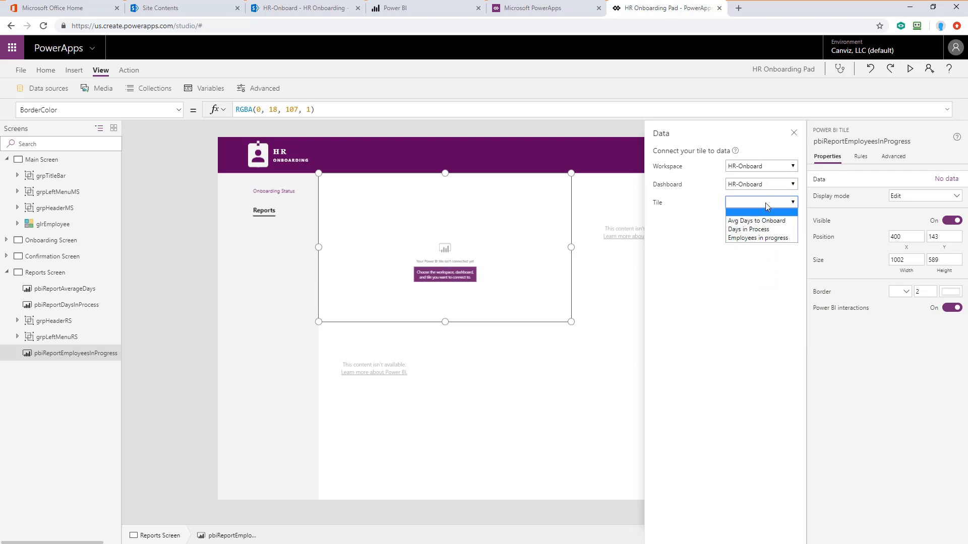
pyautogui.click(764, 239)
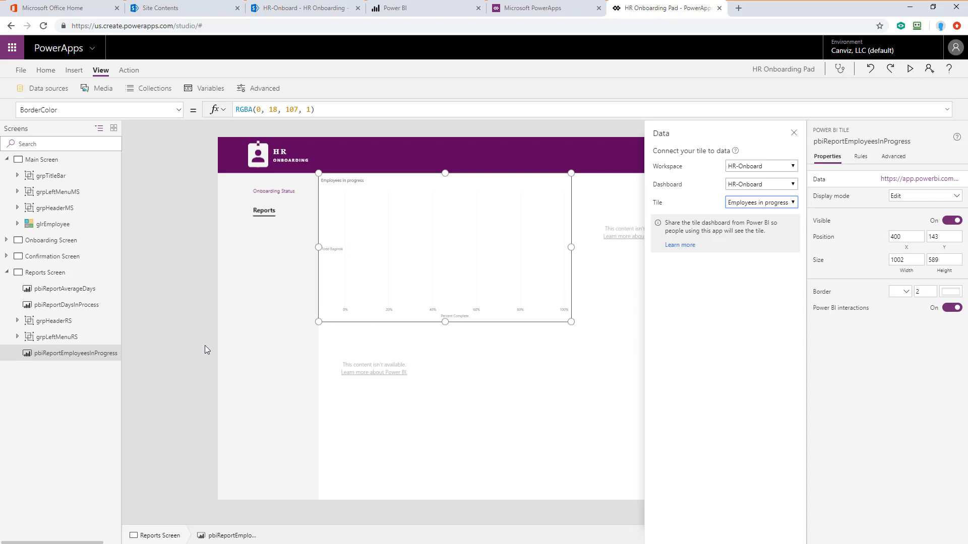
# Step: Connect the pbiReportDaysInProcess tile to the HR-Onboard workspace and dashboard and the Days in Process tile
pyautogui.click(82, 308)
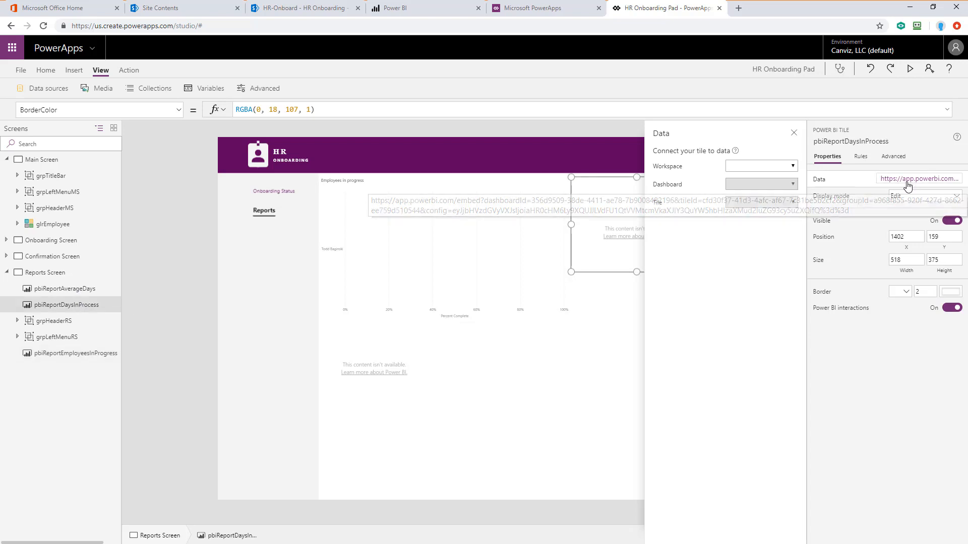
pyautogui.click(792, 166)
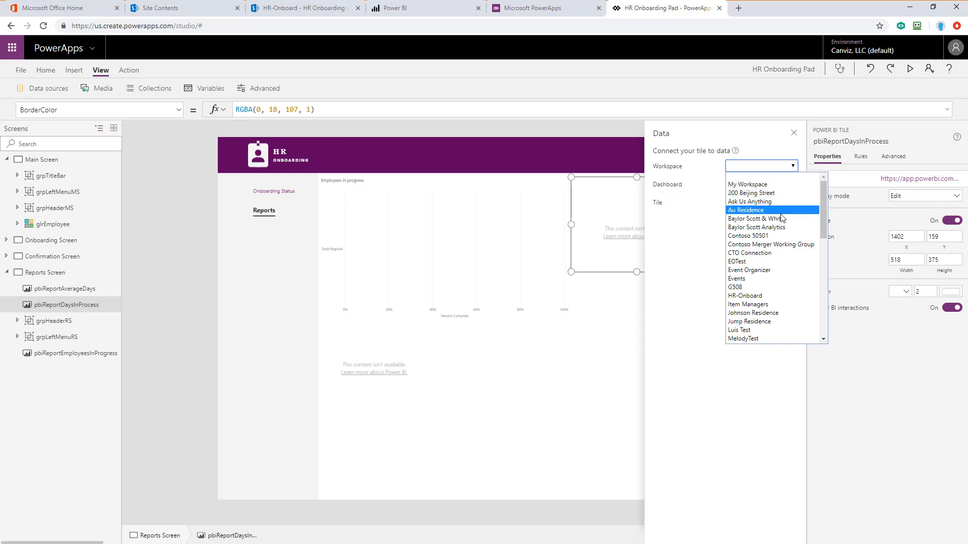
pyautogui.click(746, 296)
pyautogui.click(756, 184)
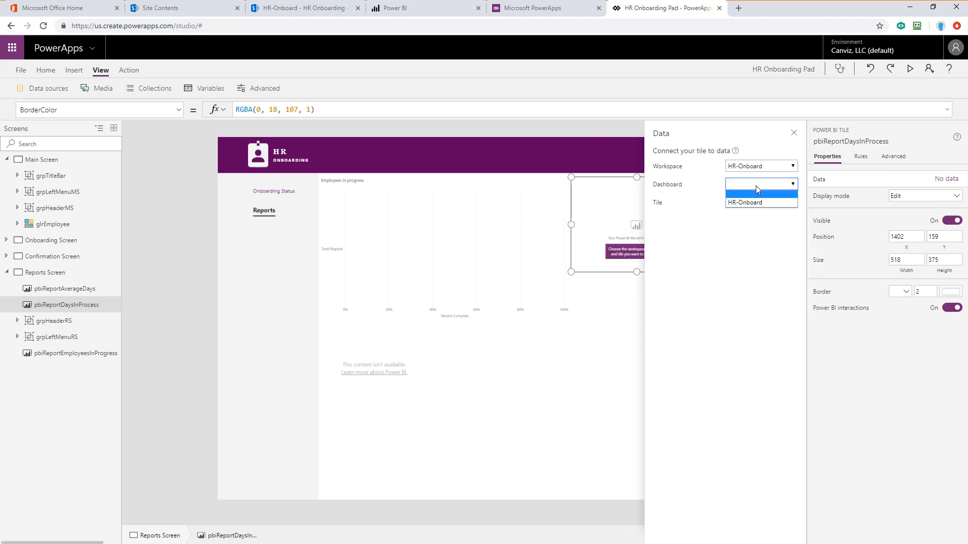
pyautogui.click(750, 202)
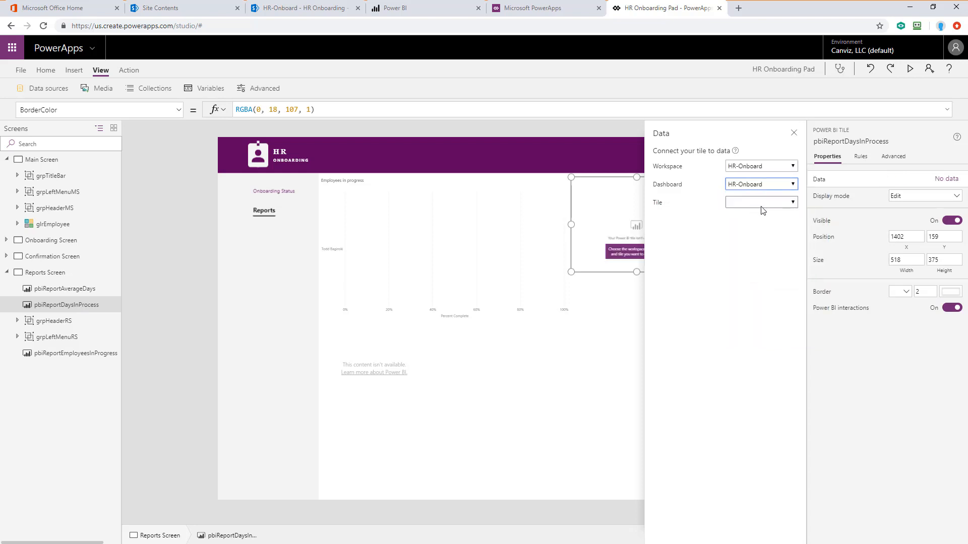
pyautogui.click(761, 202)
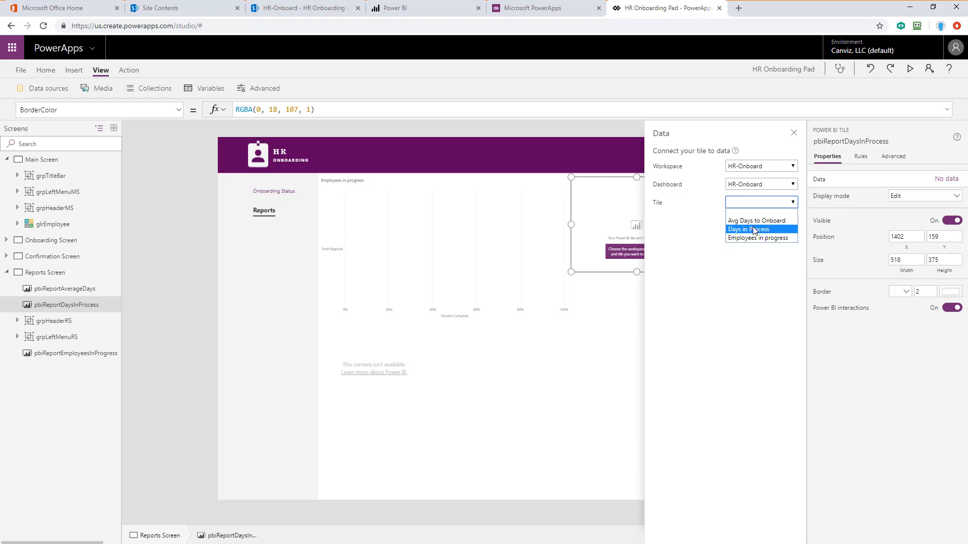
pyautogui.click(753, 229)
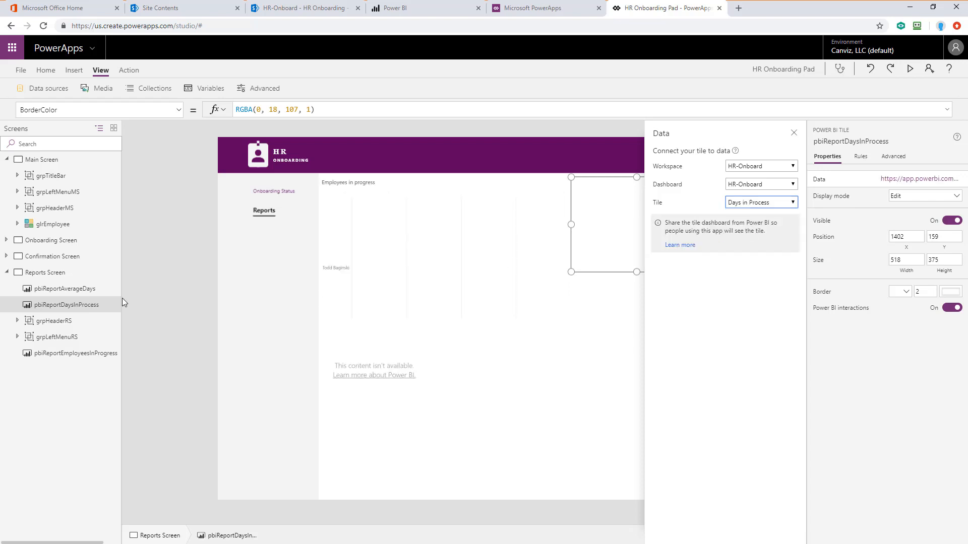
# Step: Connect the pbiReportAverageDays tile to the HR-Onboard workspace and dashboard and the Avg Days to Onboard tile
pyautogui.click(70, 291)
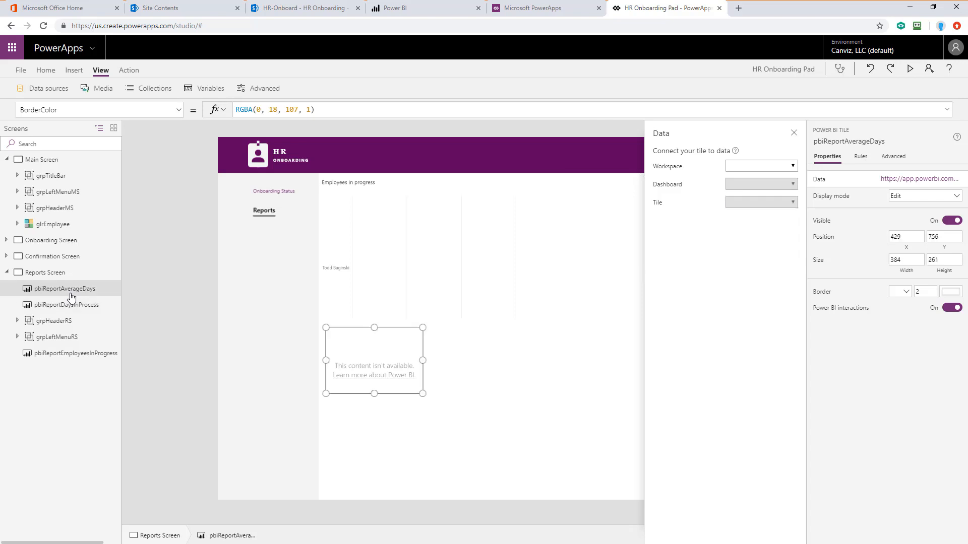
pyautogui.click(784, 170)
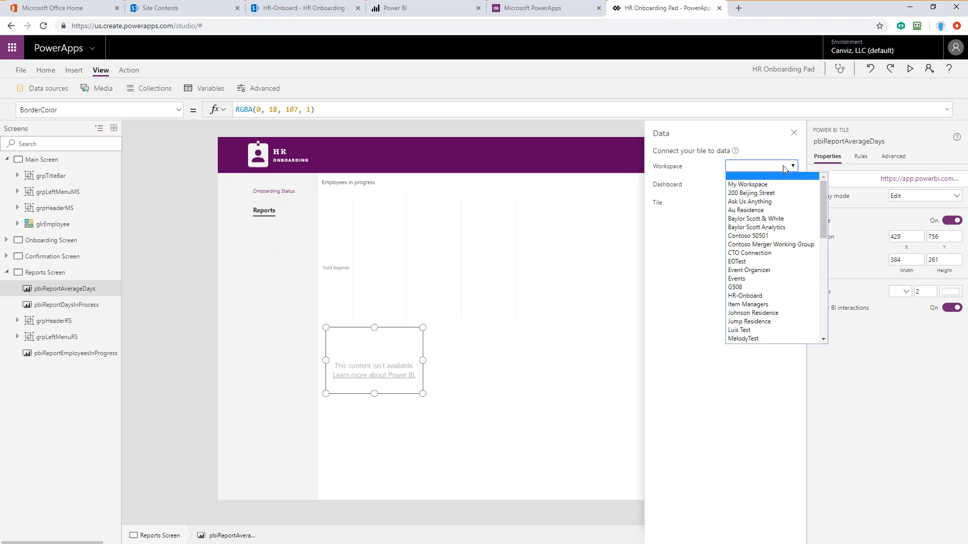
pyautogui.click(743, 297)
pyautogui.click(753, 184)
pyautogui.click(749, 201)
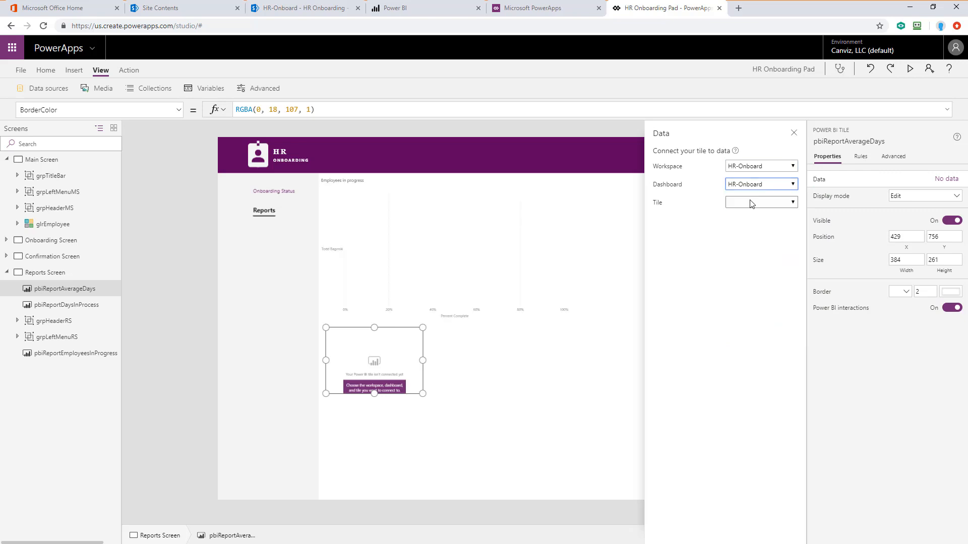
pyautogui.click(750, 202)
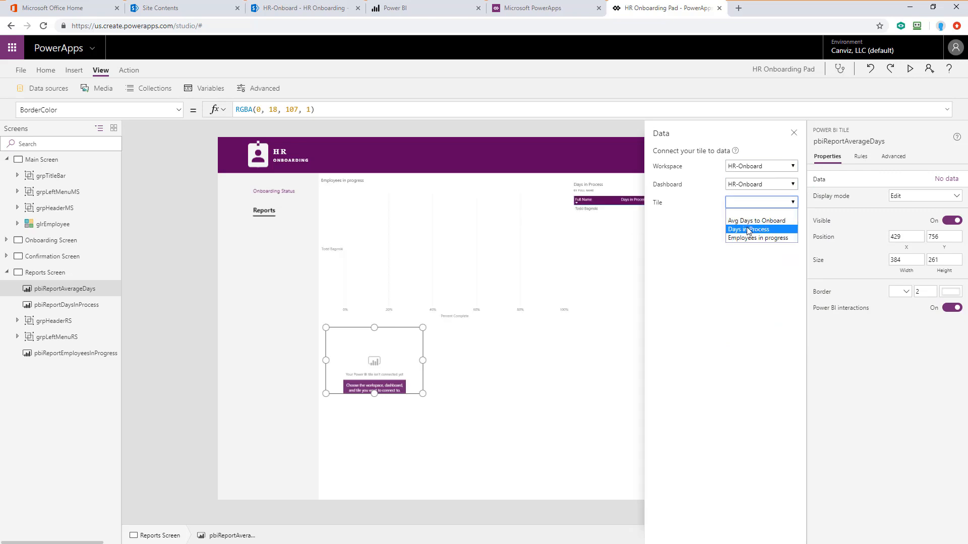
pyautogui.click(753, 221)
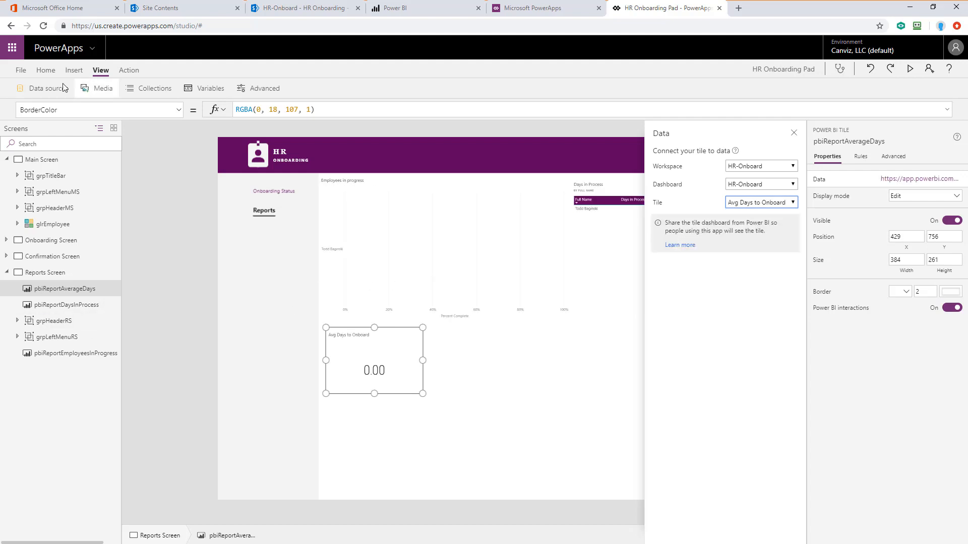
# Step: Save the HR Onboarding Pad app and publish it
pyautogui.click(21, 70)
pyautogui.click(117, 186)
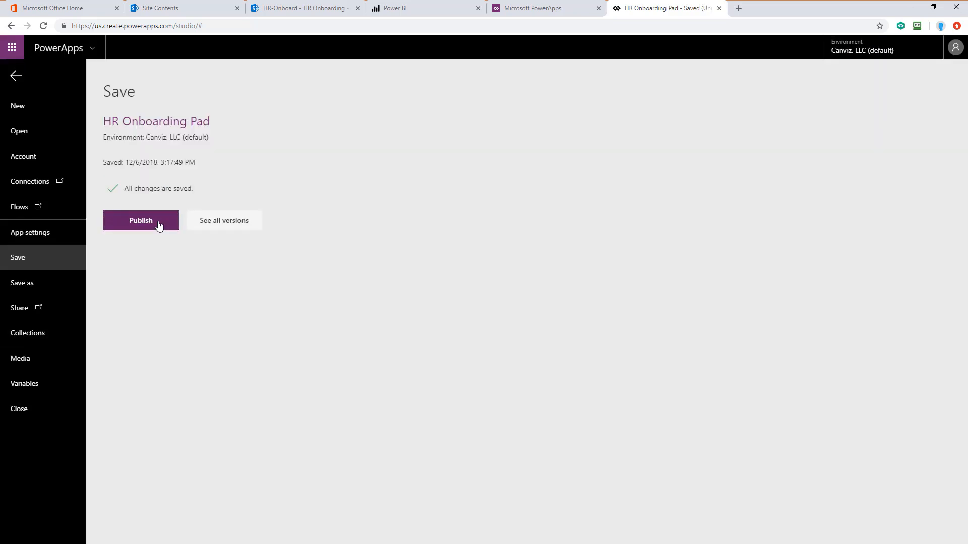
pyautogui.click(158, 226)
pyautogui.click(511, 353)
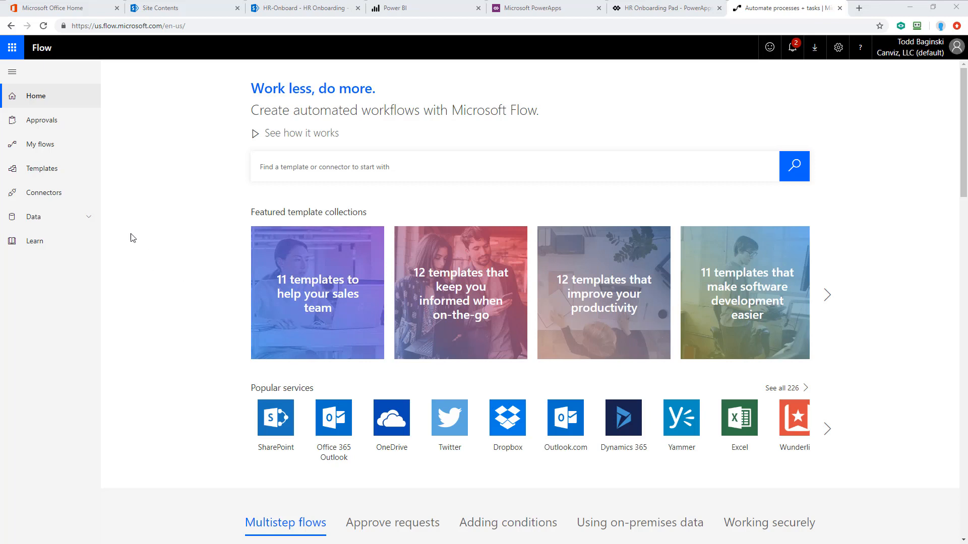
# Step: Open the data connections list in Microsoft Flow
pyautogui.click(89, 220)
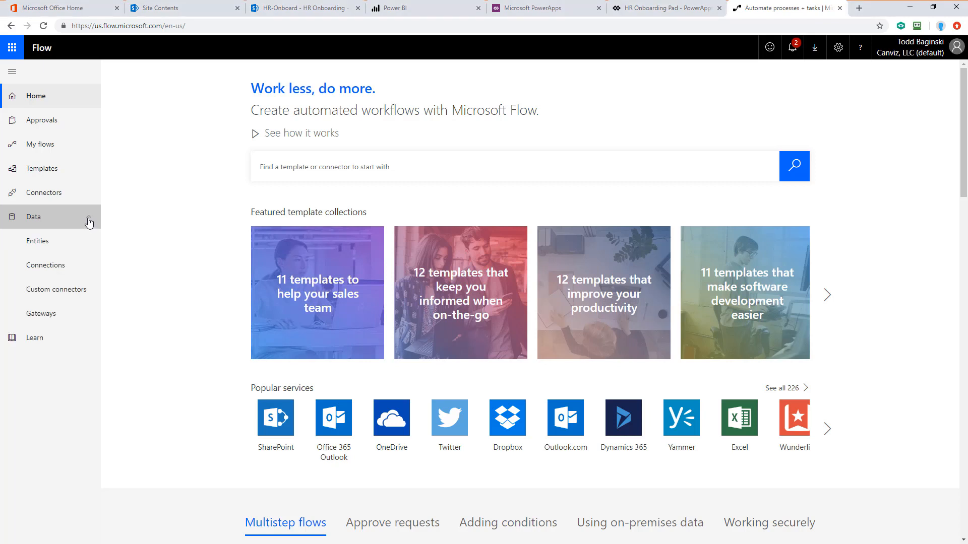
pyautogui.click(55, 274)
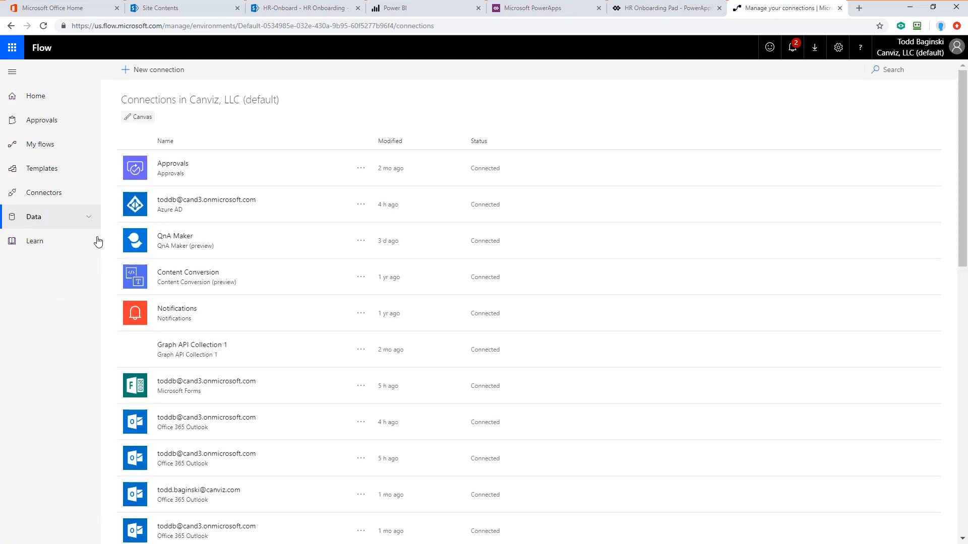
# Step: Create a new SharePoint connection that connects directly to cloud services
pyautogui.click(151, 70)
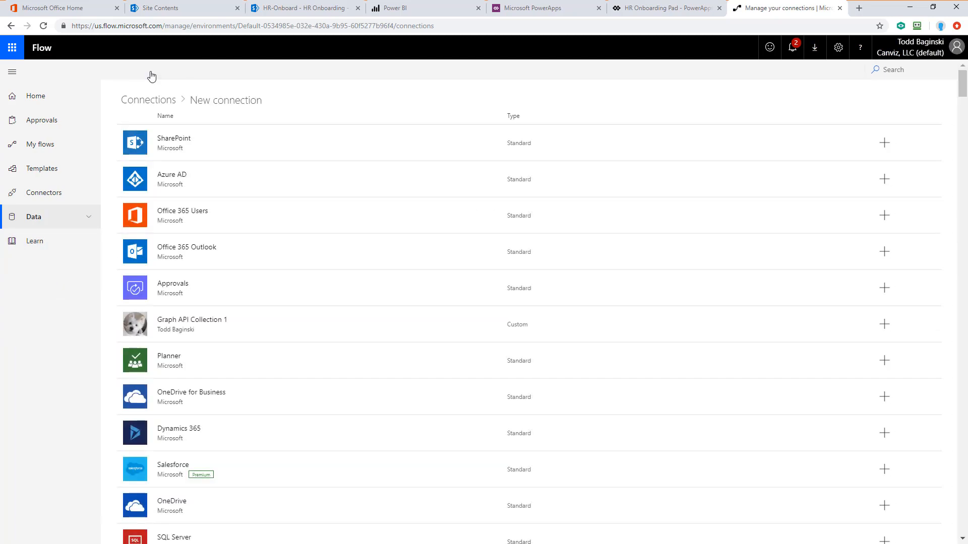
pyautogui.click(203, 144)
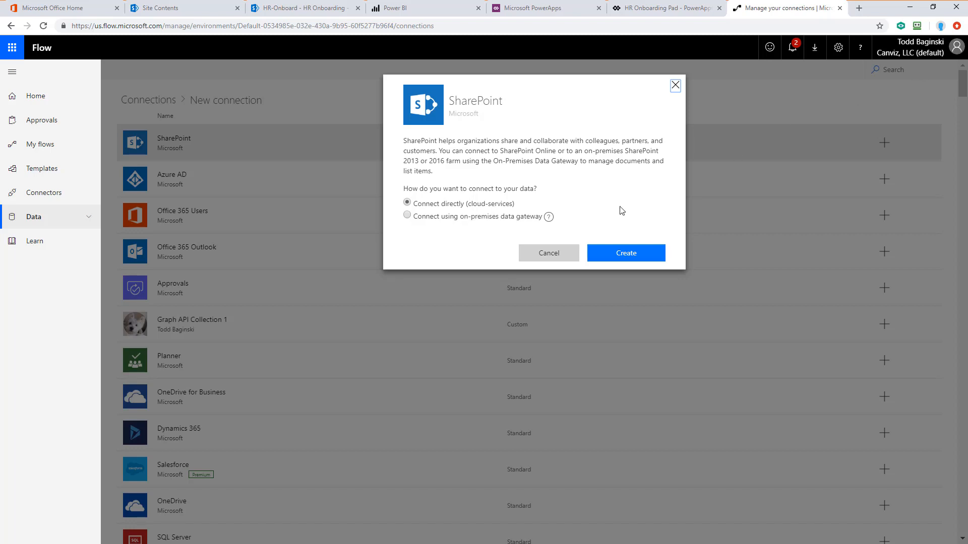
pyautogui.click(625, 255)
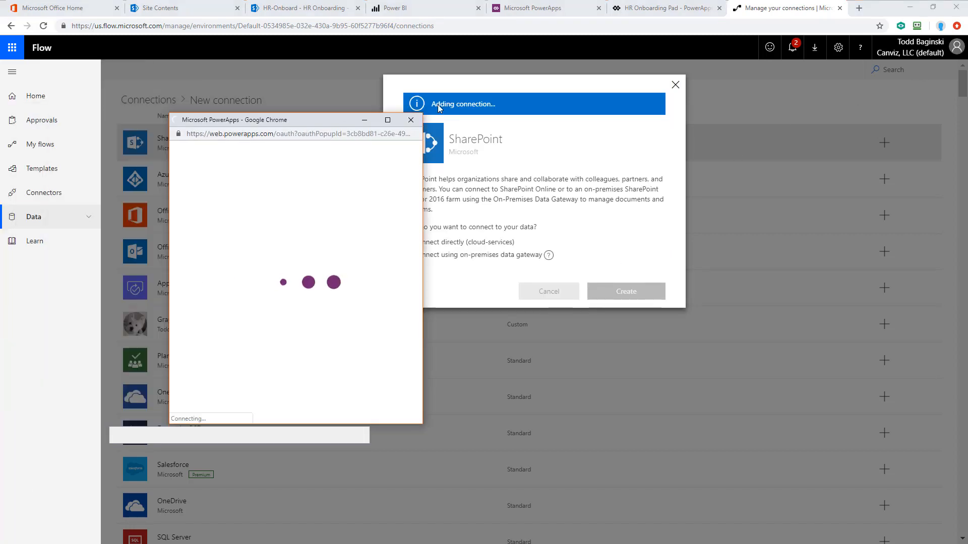
pyautogui.click(377, 244)
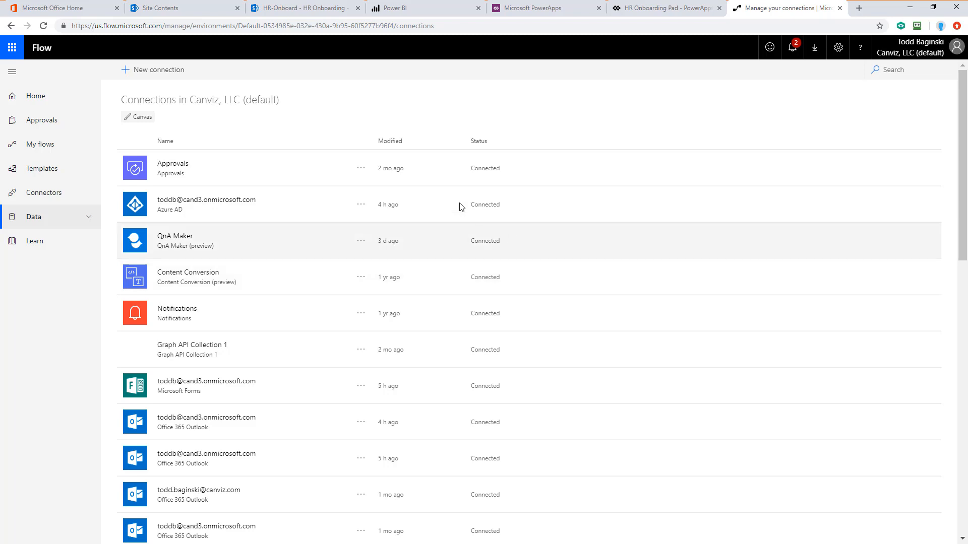
# Step: Create a new Office 365 Outlook connection, signing in with the current account
pyautogui.click(151, 69)
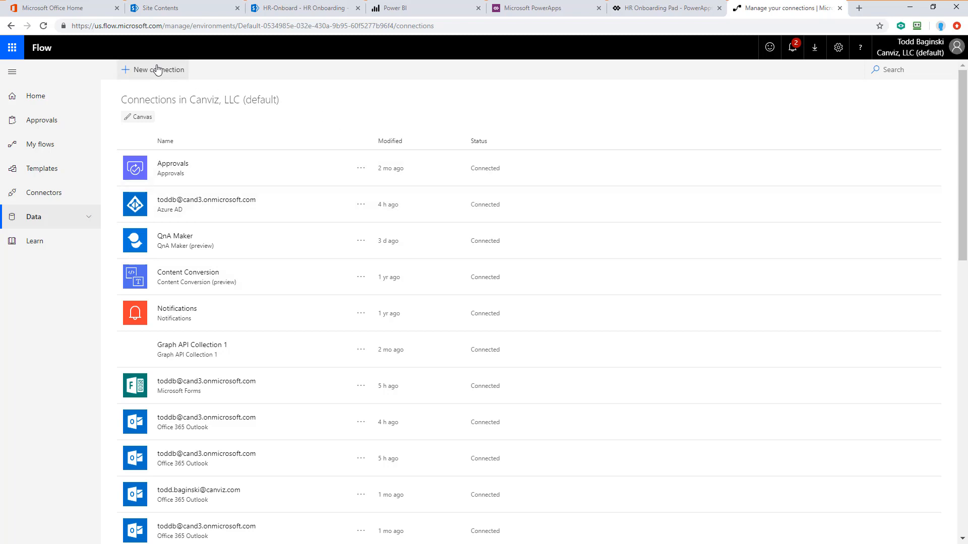
pyautogui.click(892, 70)
pyautogui.write('outlook')
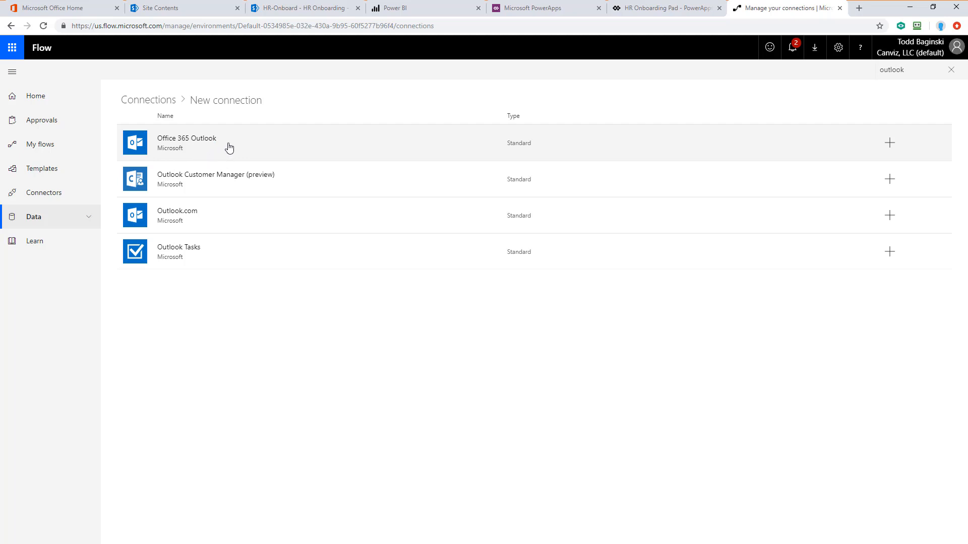
pyautogui.click(247, 148)
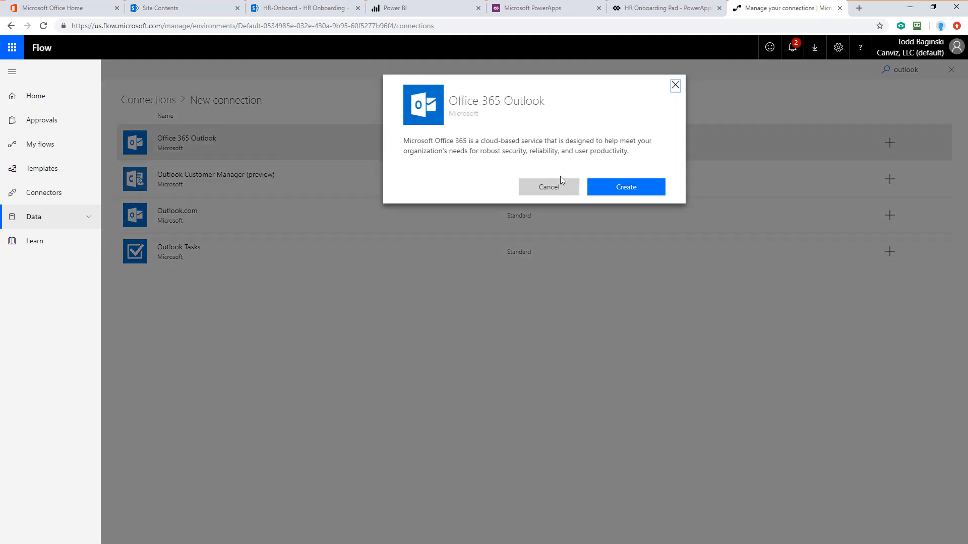
pyautogui.click(617, 189)
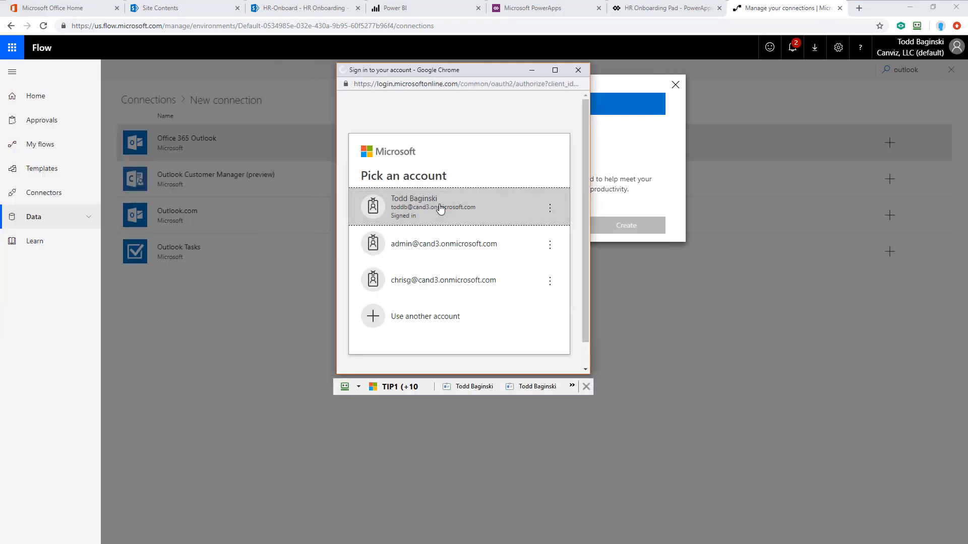
pyautogui.click(440, 208)
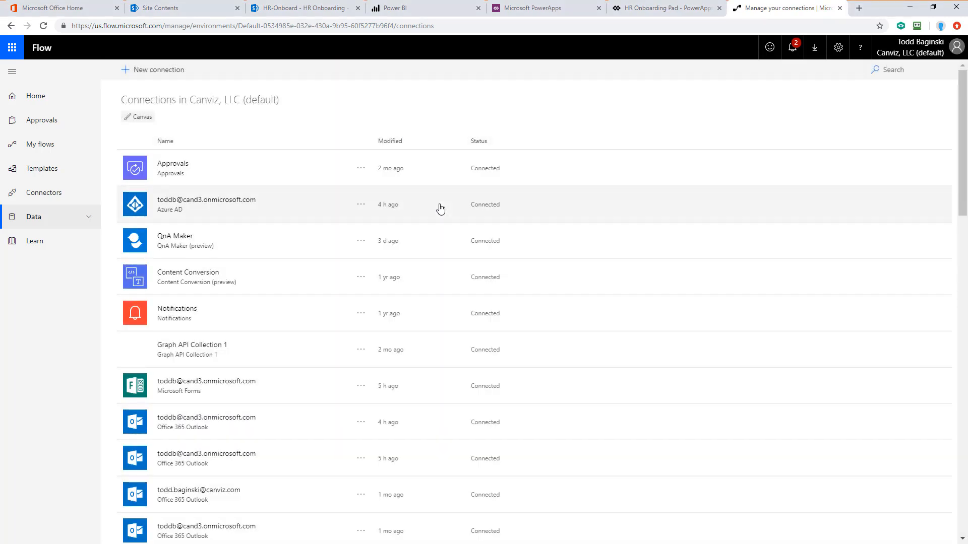
# Step: Create a new Office 365 Groups connection
pyautogui.click(149, 71)
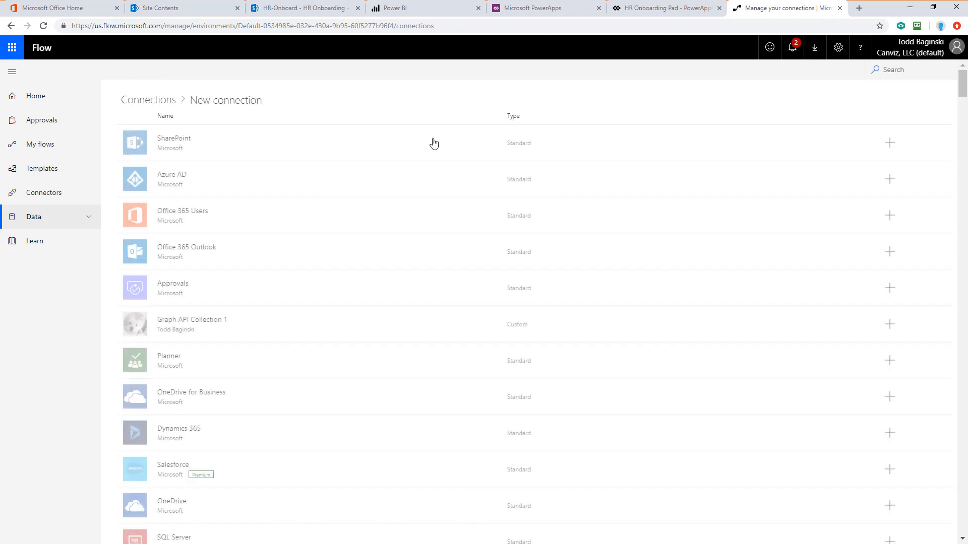
pyautogui.click(898, 72)
pyautogui.write('group')
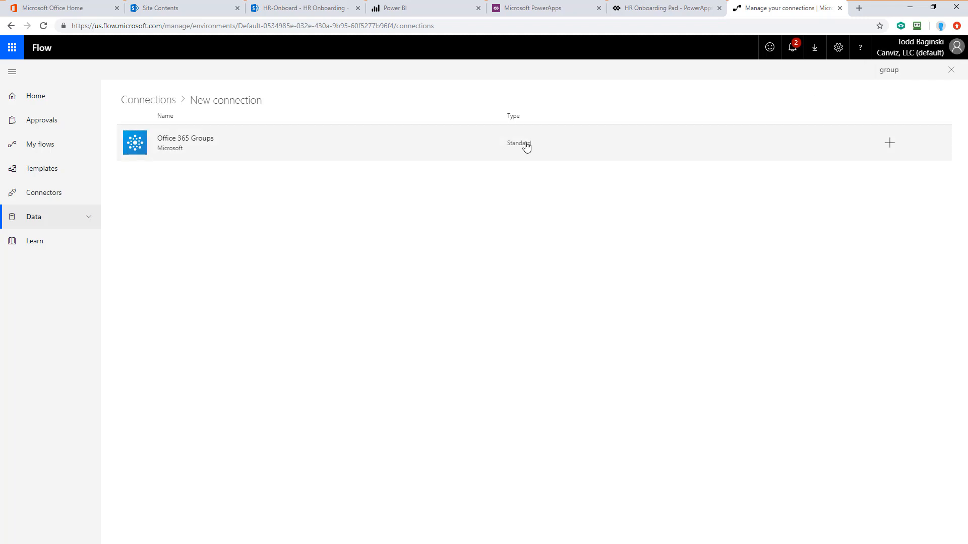
pyautogui.click(262, 144)
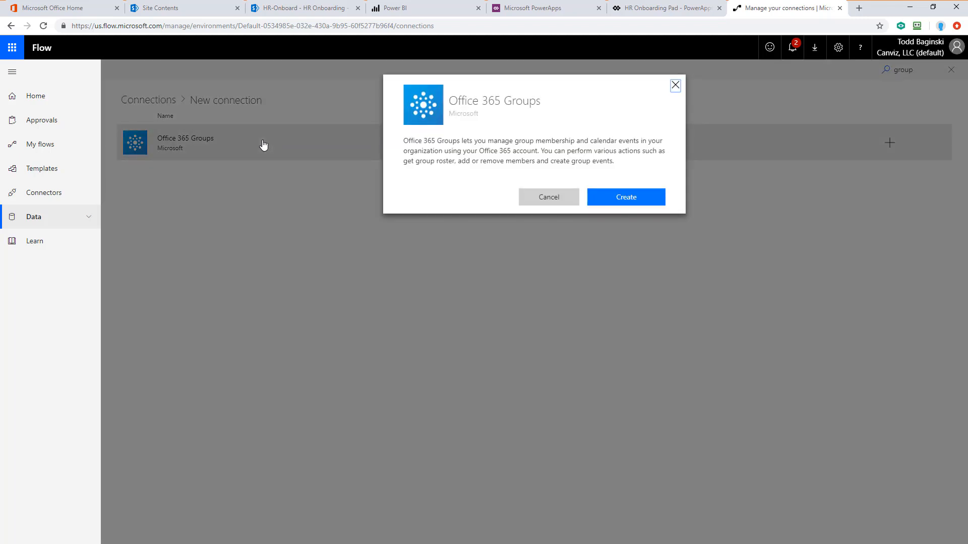
pyautogui.click(652, 203)
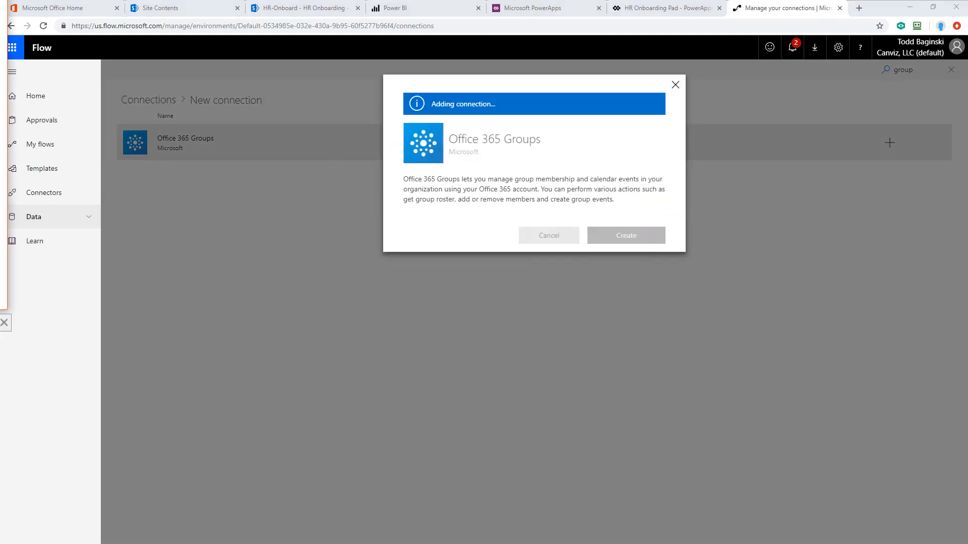
pyautogui.click(393, 207)
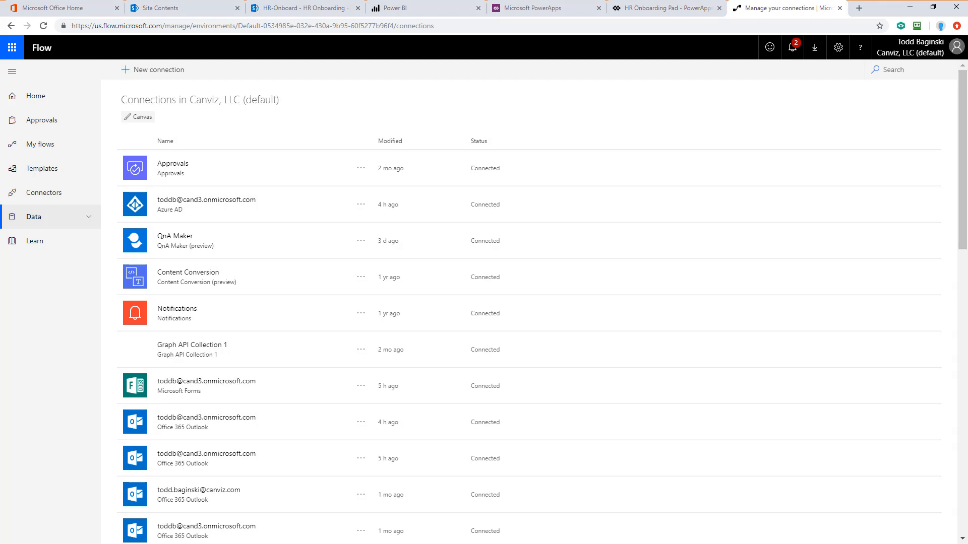
# Step: Start importing a flow package and upload the HROnboarding-Flow.zip file
pyautogui.click(54, 145)
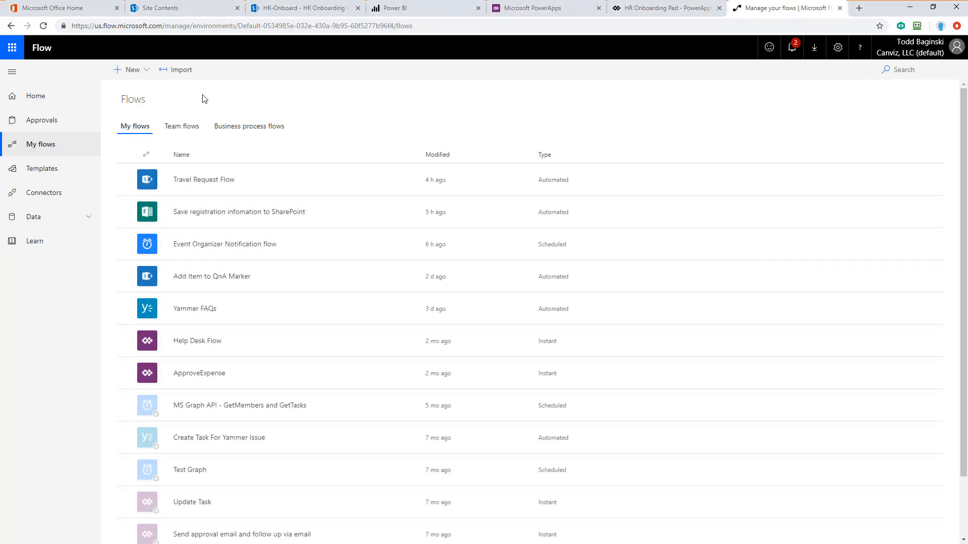
pyautogui.click(181, 73)
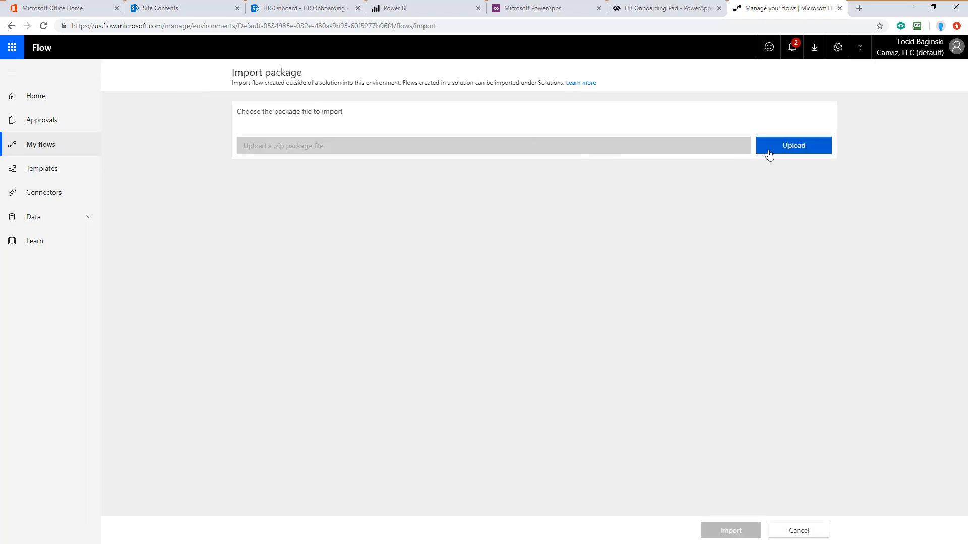
pyautogui.click(769, 154)
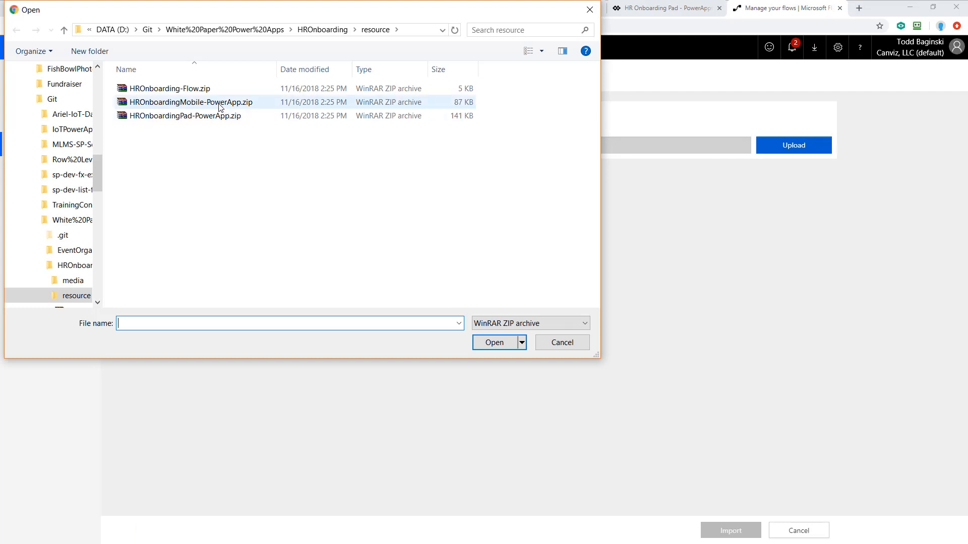
pyautogui.click(184, 93)
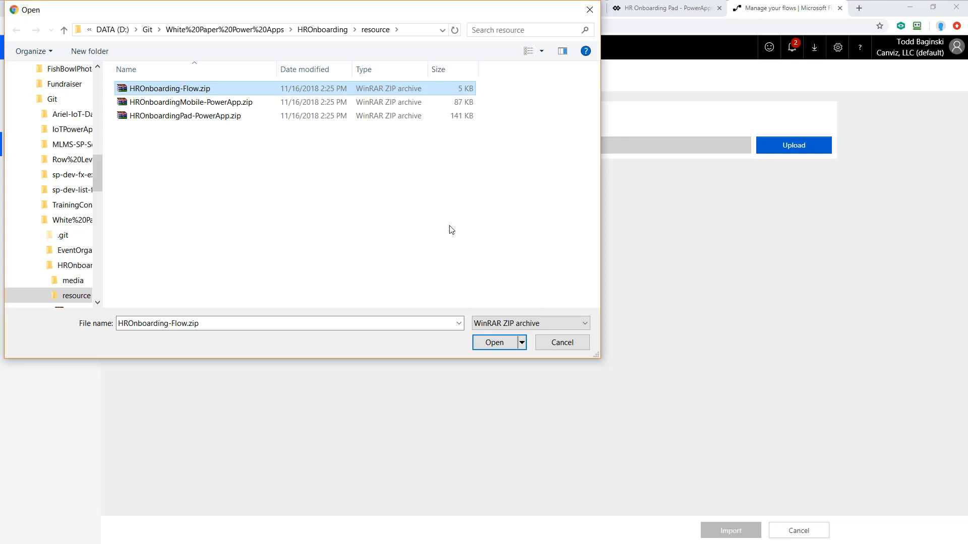
pyautogui.click(494, 347)
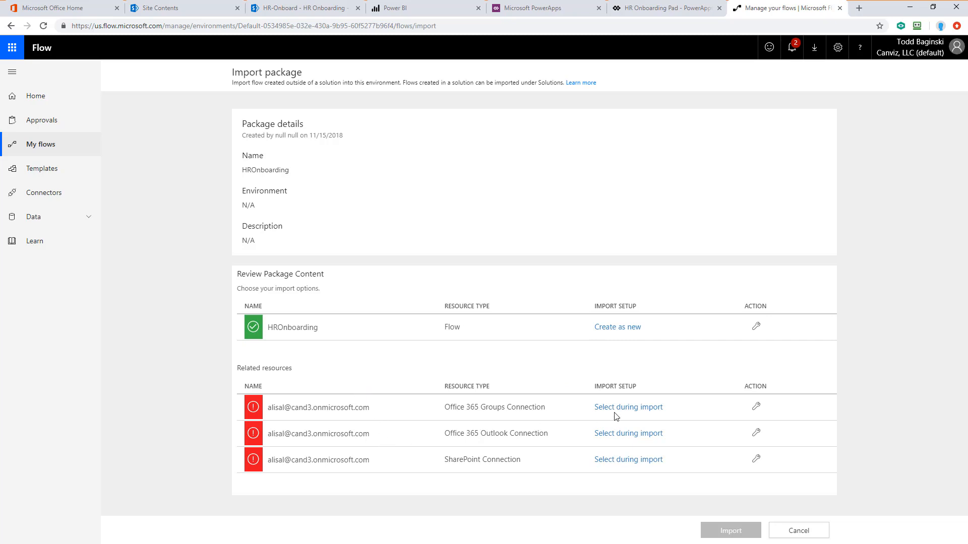
# Step: Map the package's Office 365 Groups Connection to the newly created Groups connection
pyautogui.click(636, 413)
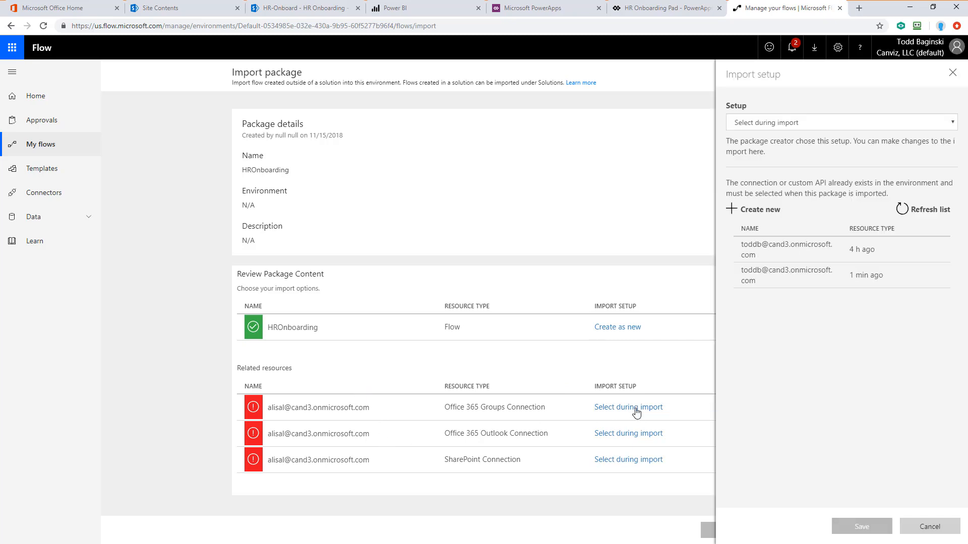
pyautogui.click(806, 253)
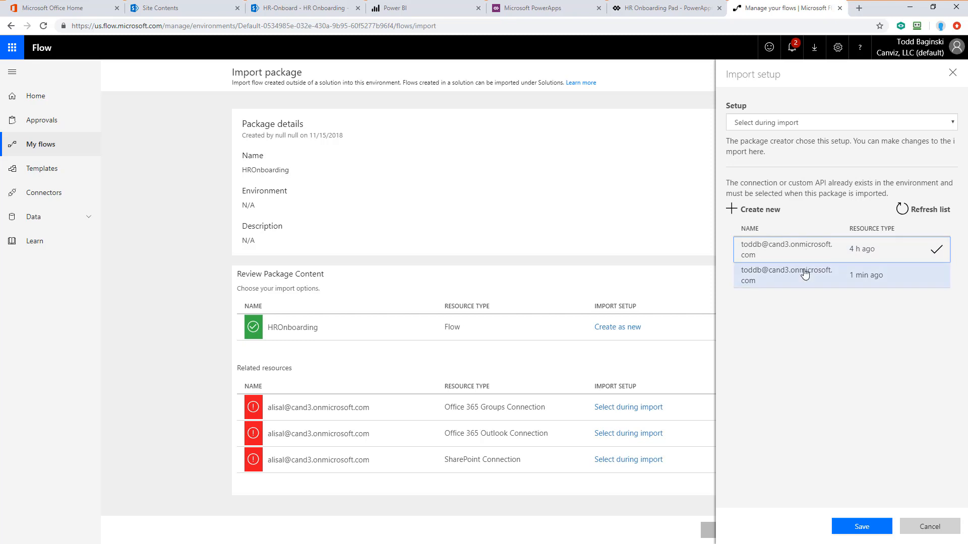
pyautogui.click(804, 275)
pyautogui.click(857, 527)
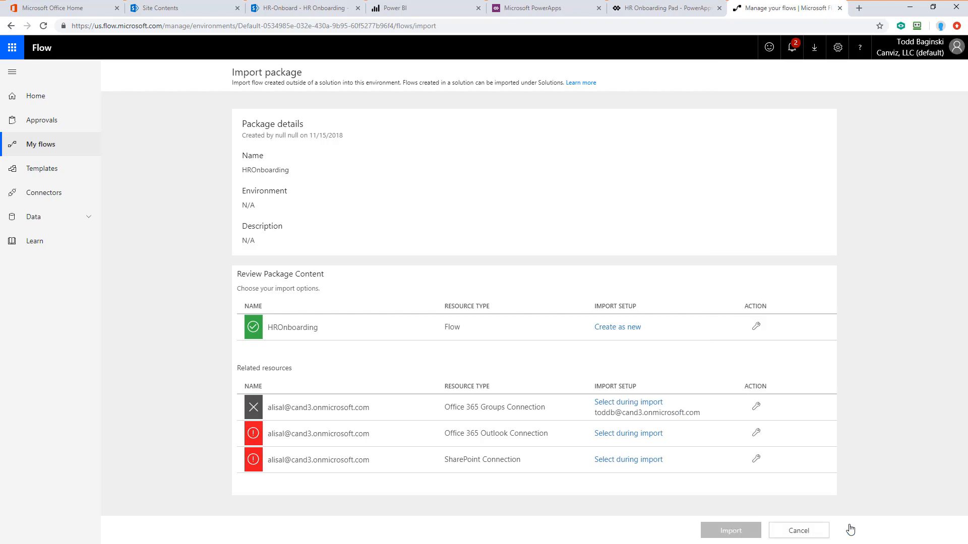
# Step: Map the package's Office 365 Outlook Connection to an existing Outlook connection
pyautogui.click(616, 435)
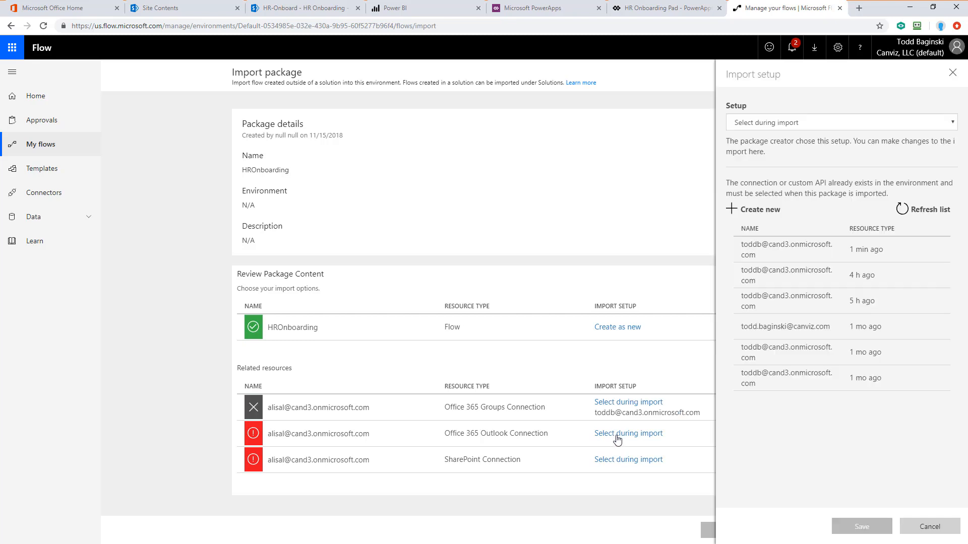
pyautogui.click(806, 301)
pyautogui.click(862, 526)
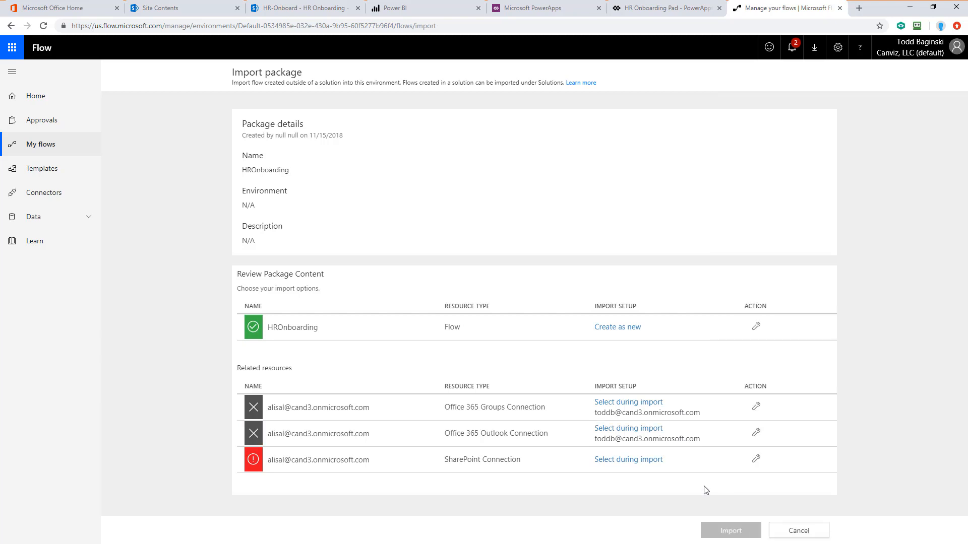
# Step: Map the package's SharePoint Connection to an existing SharePoint connection and import the package
pyautogui.click(625, 462)
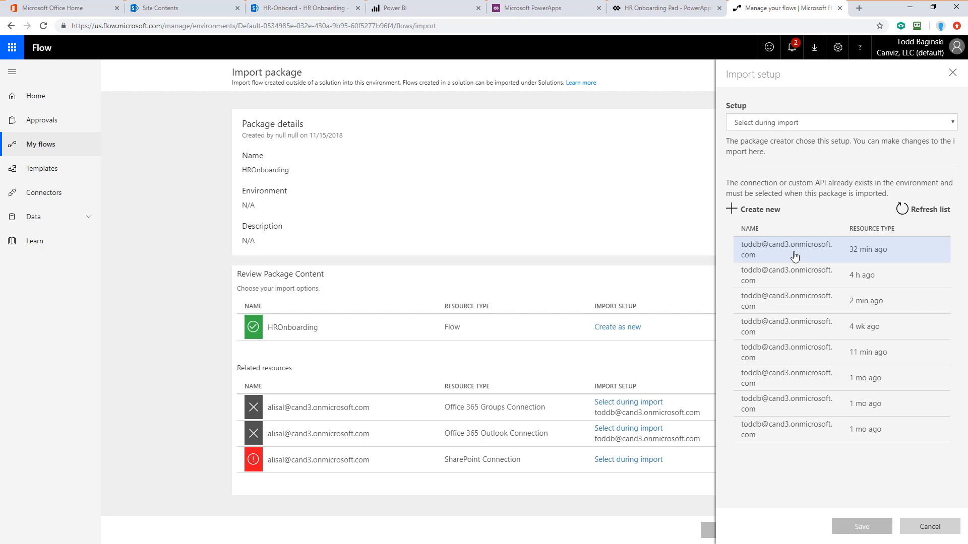
pyautogui.click(807, 300)
pyautogui.click(862, 526)
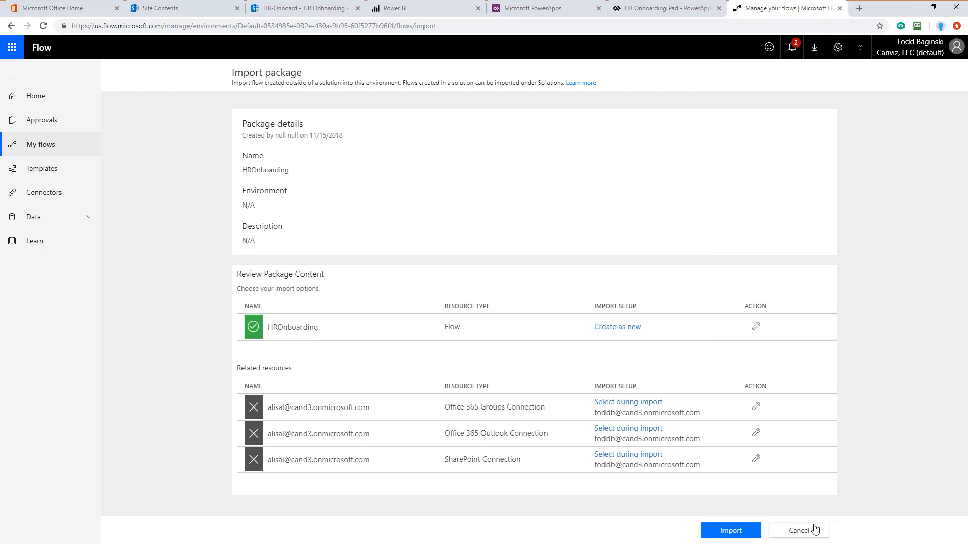
pyautogui.click(747, 532)
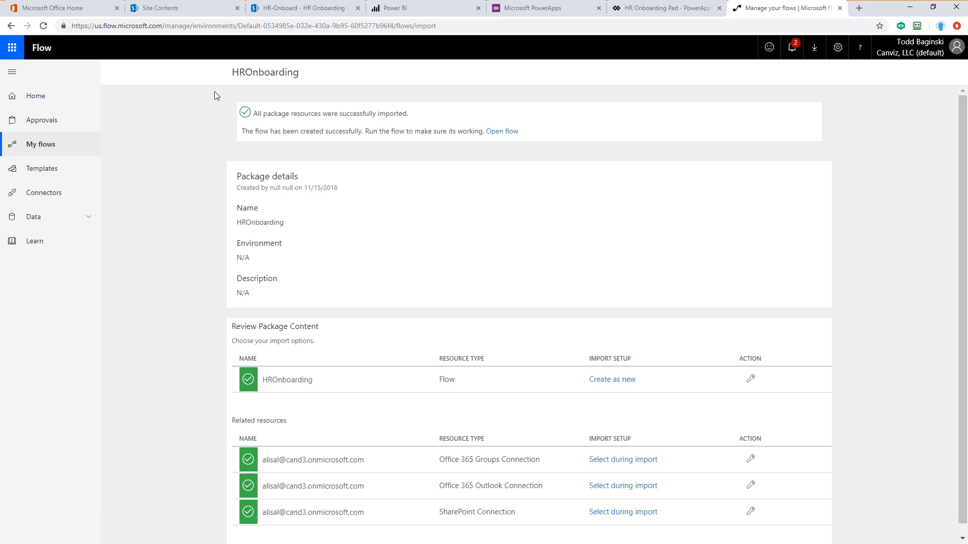
pyautogui.moveTo(416, 115); pyautogui.dragTo(255, 115)
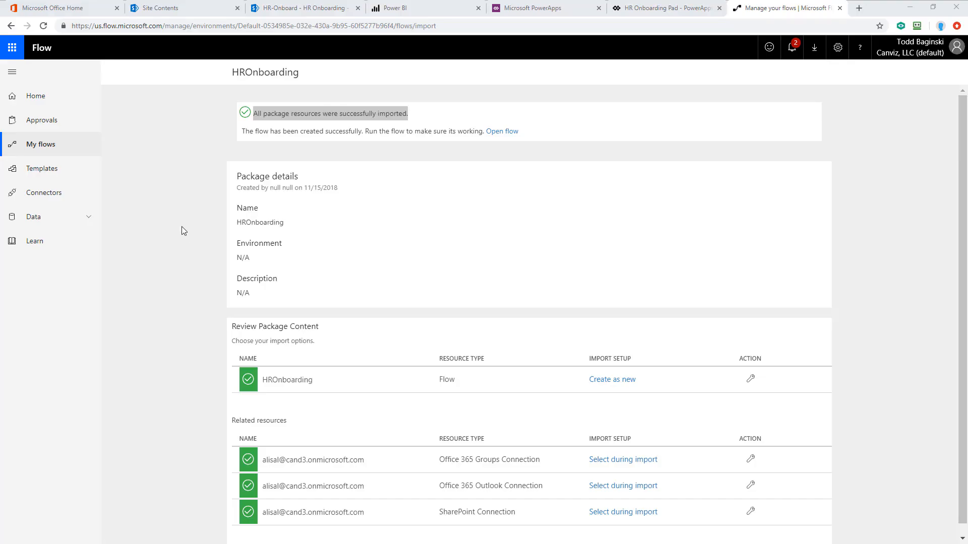
# Step: Open the HROnboarding flow for editing and expand its New Employee Form Created trigger
pyautogui.click(43, 96)
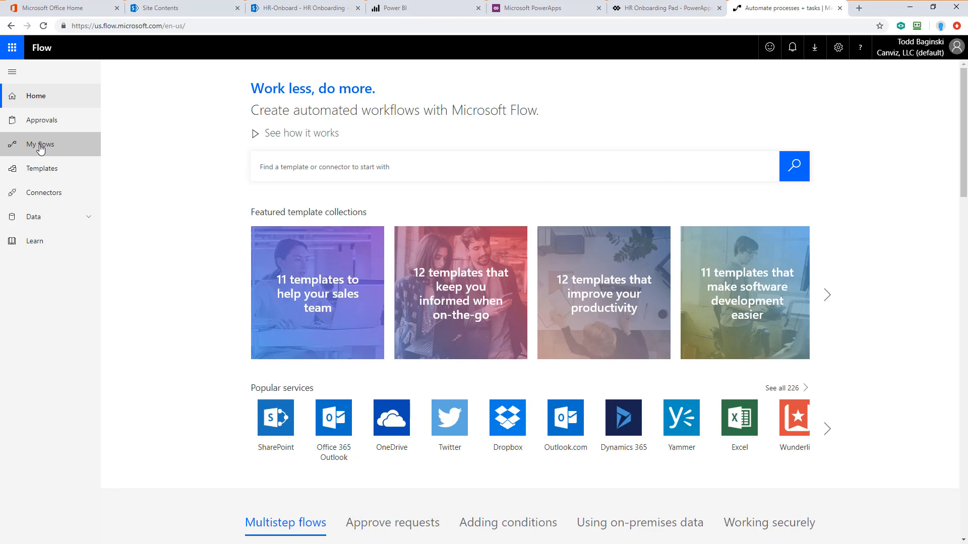
pyautogui.click(40, 146)
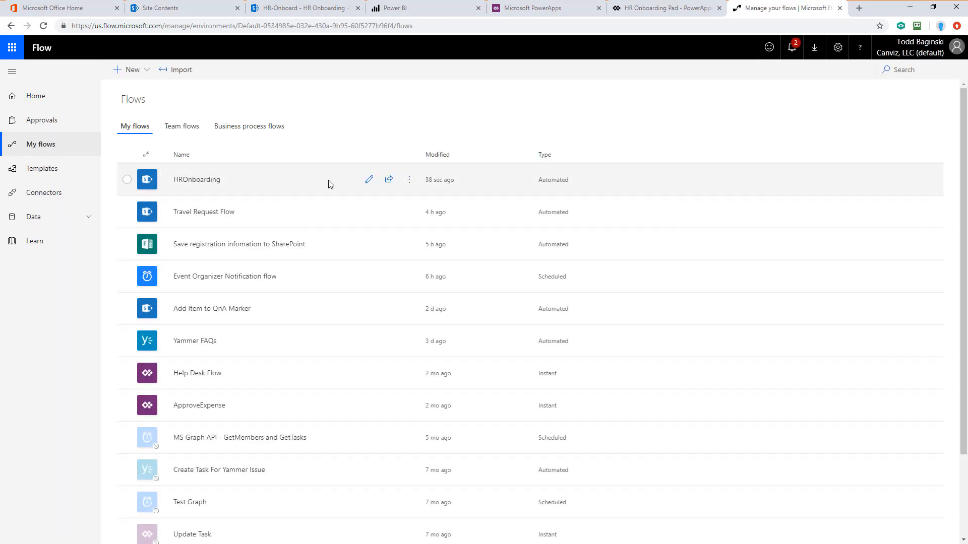
pyautogui.click(368, 181)
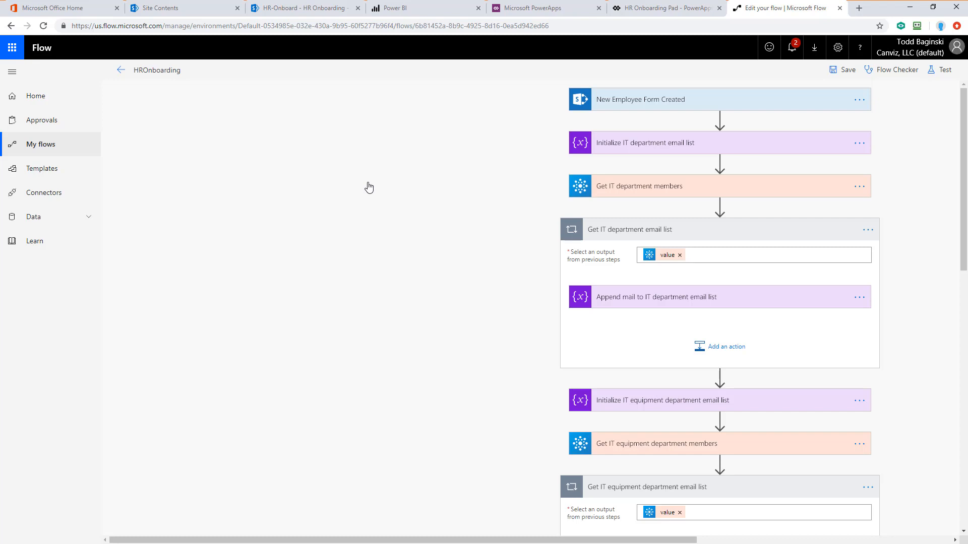
pyautogui.moveTo(496, 539); pyautogui.dragTo(648, 540)
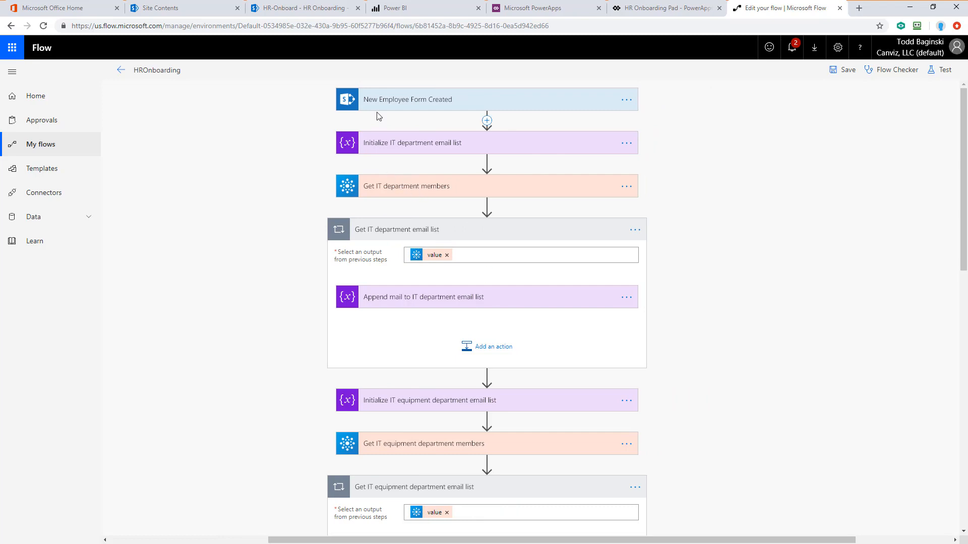
pyautogui.click(471, 106)
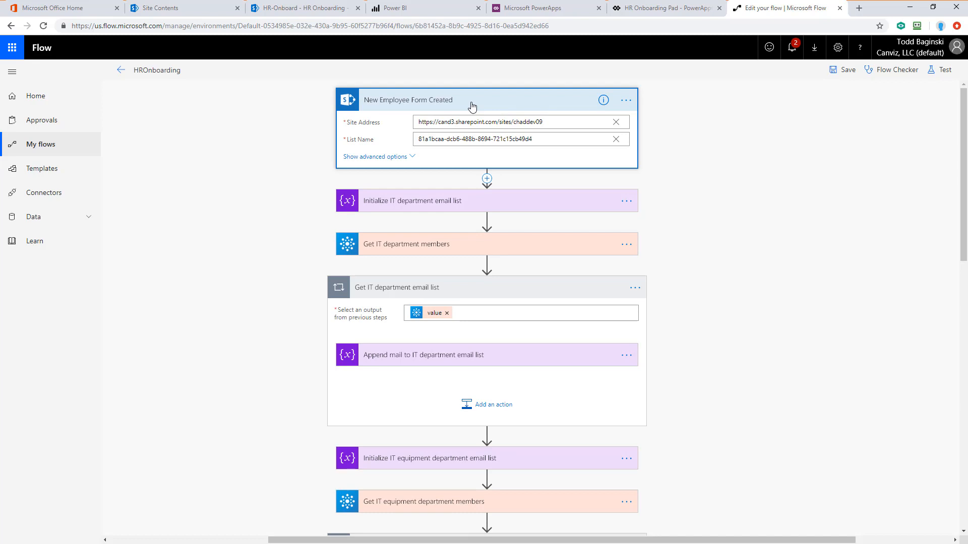
# Step: Copy the HR-Onboard site URL and set the flow trigger's Site Address to it, with List Name HR Onboarding
pyautogui.click(291, 8)
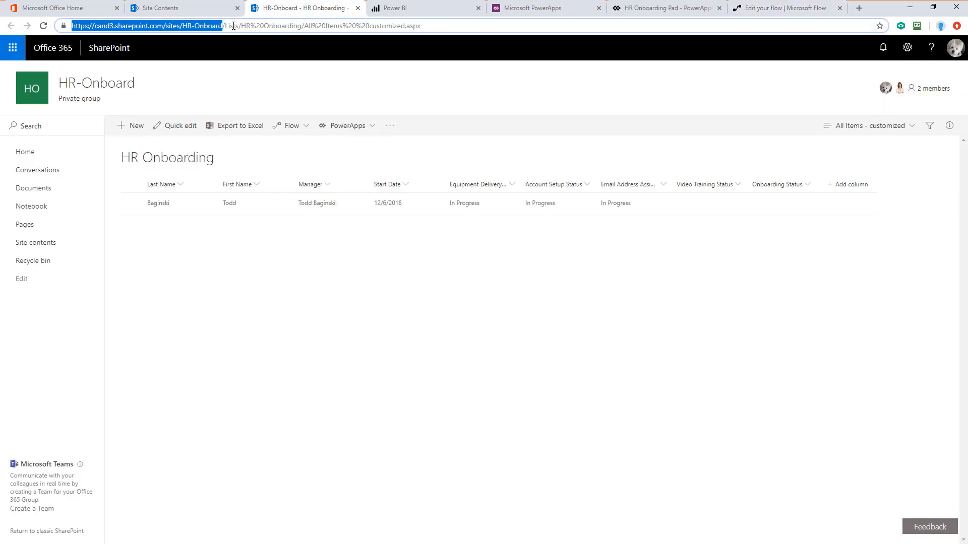
pyautogui.rightClick(194, 26)
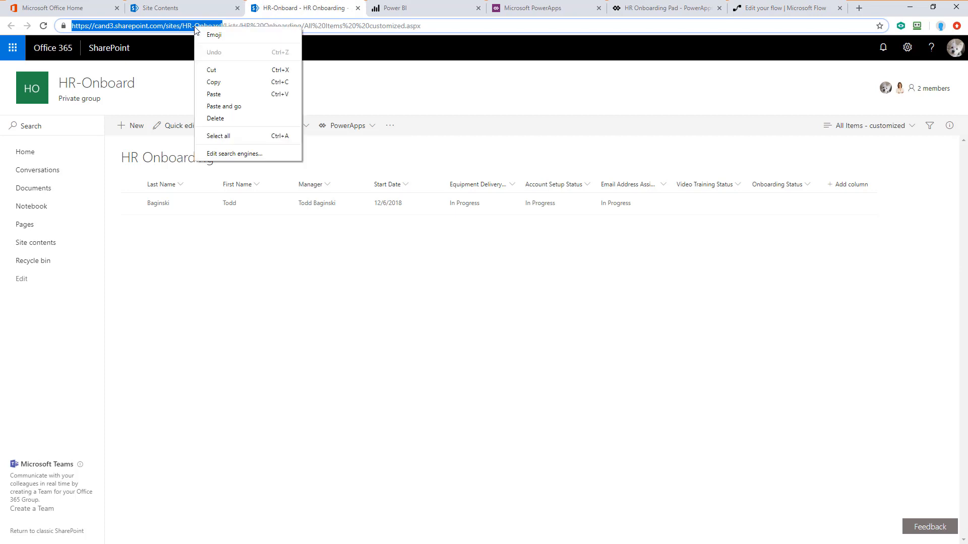
pyautogui.click(217, 84)
pyautogui.click(767, 8)
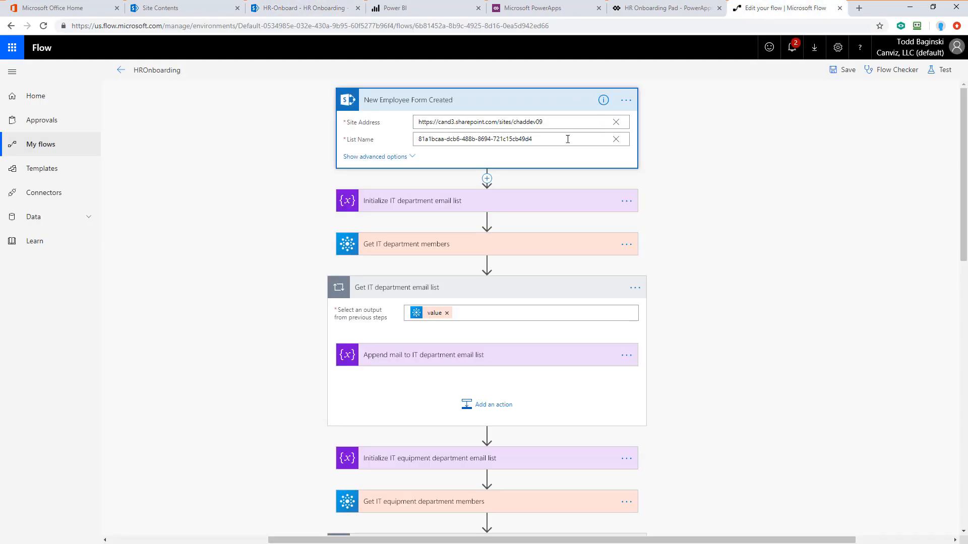
pyautogui.click(616, 123)
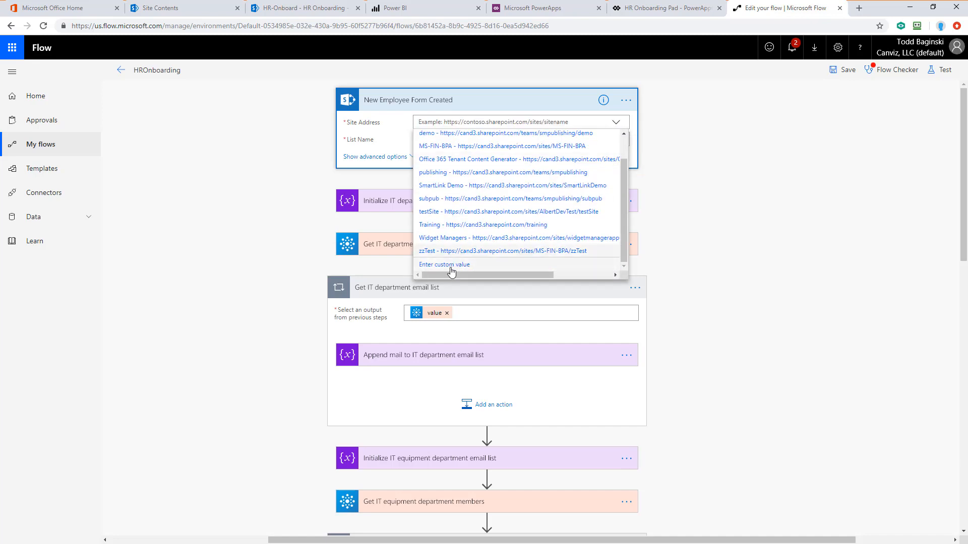
pyautogui.click(448, 265)
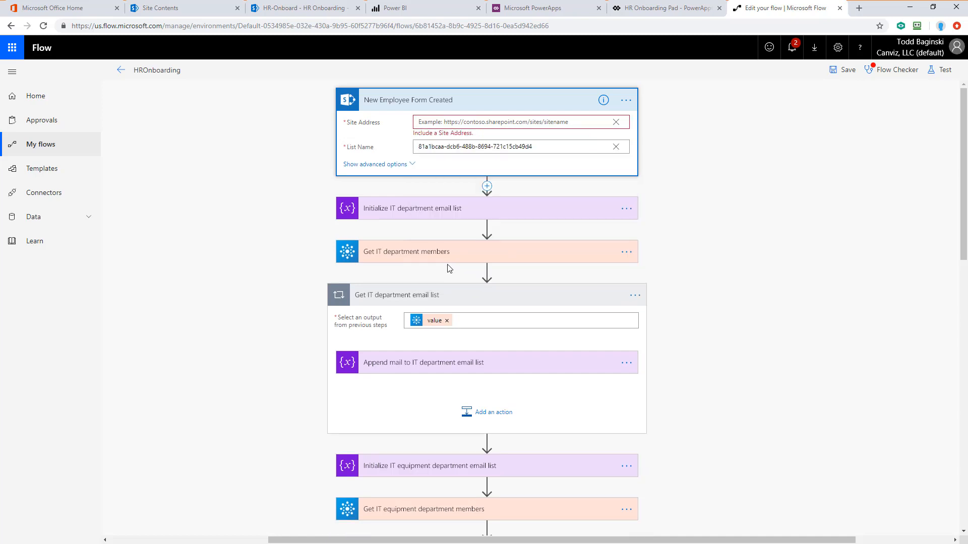
pyautogui.hotkey('ctrl', 'v')
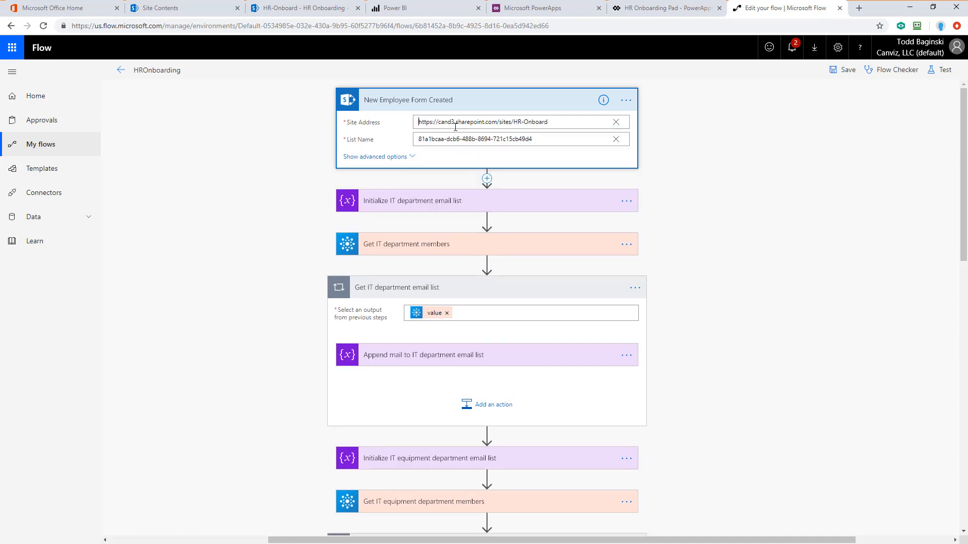
pyautogui.click(616, 139)
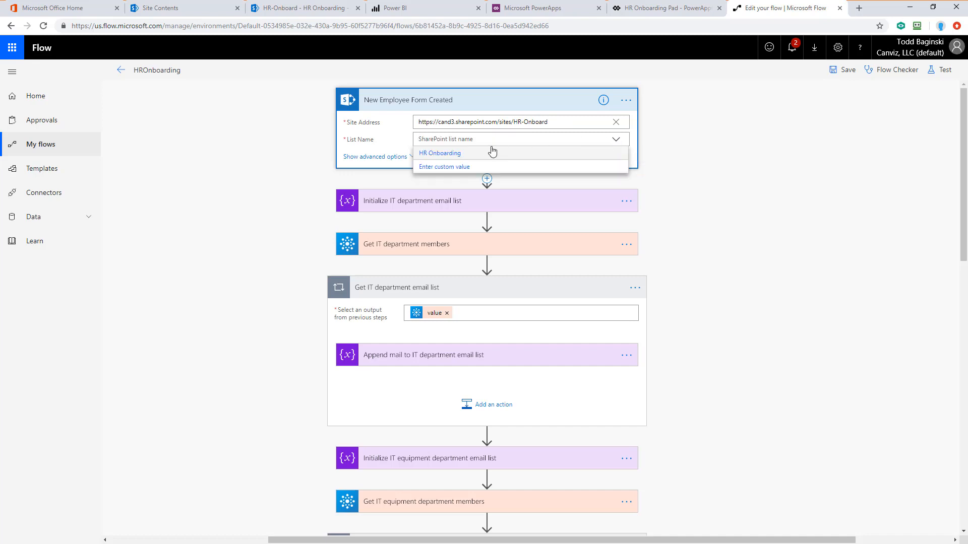
pyautogui.click(449, 154)
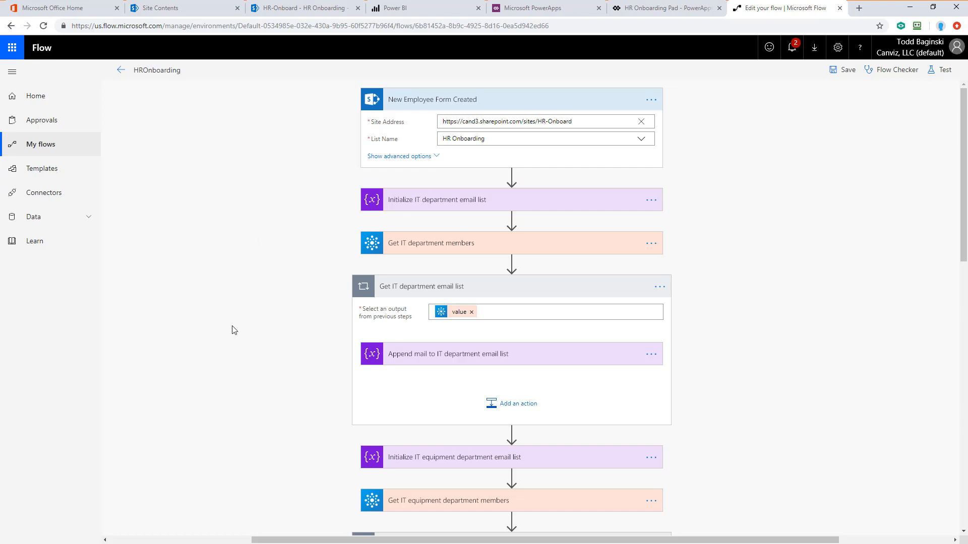
# Step: Expand the SharePoint status-update actions and the New employee form completed action to review their site and list settings
pyautogui.scroll(-15, 255, 315)
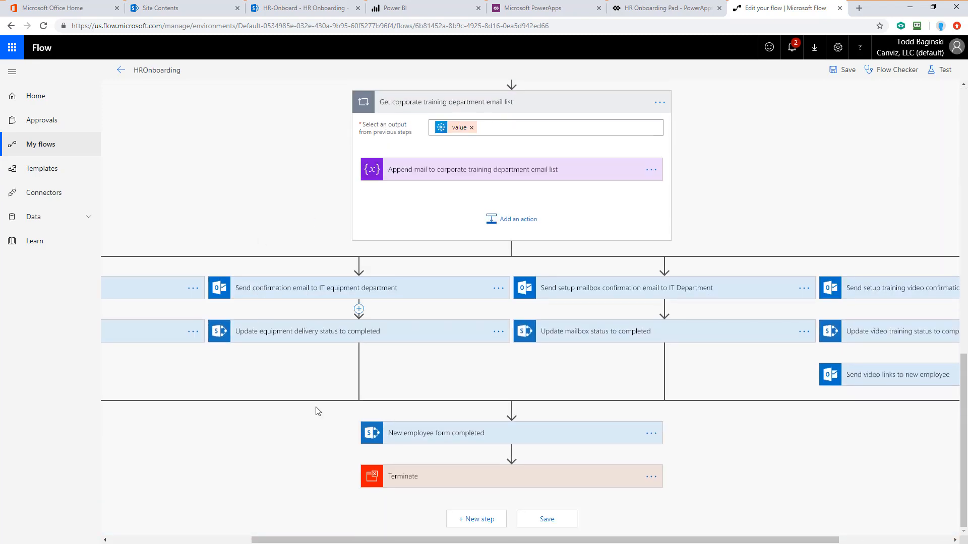
pyautogui.moveTo(386, 540); pyautogui.dragTo(244, 541)
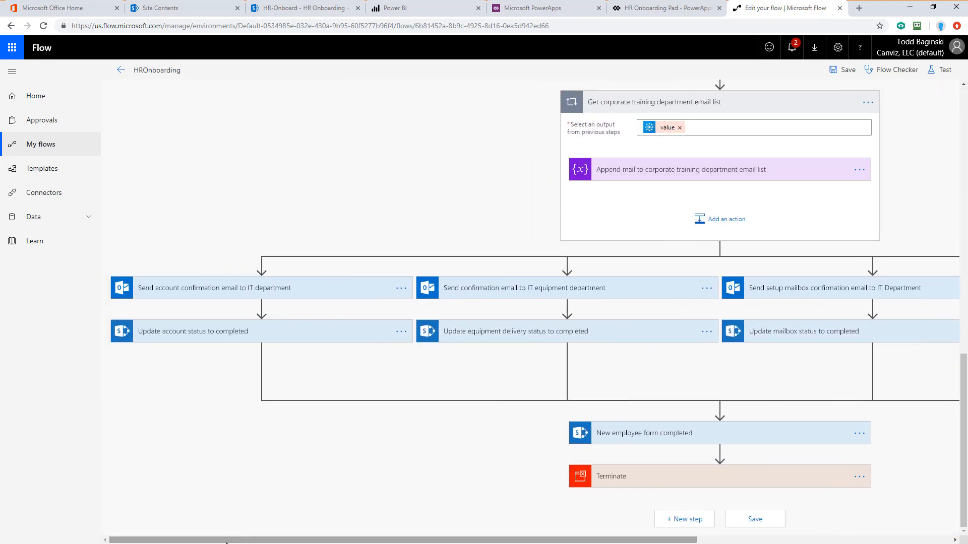
pyautogui.click(197, 332)
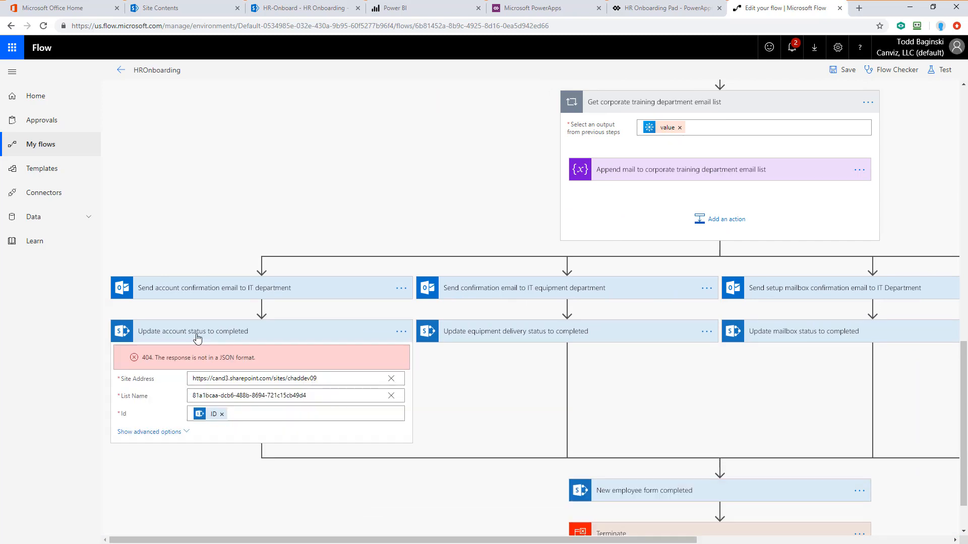
pyautogui.click(471, 333)
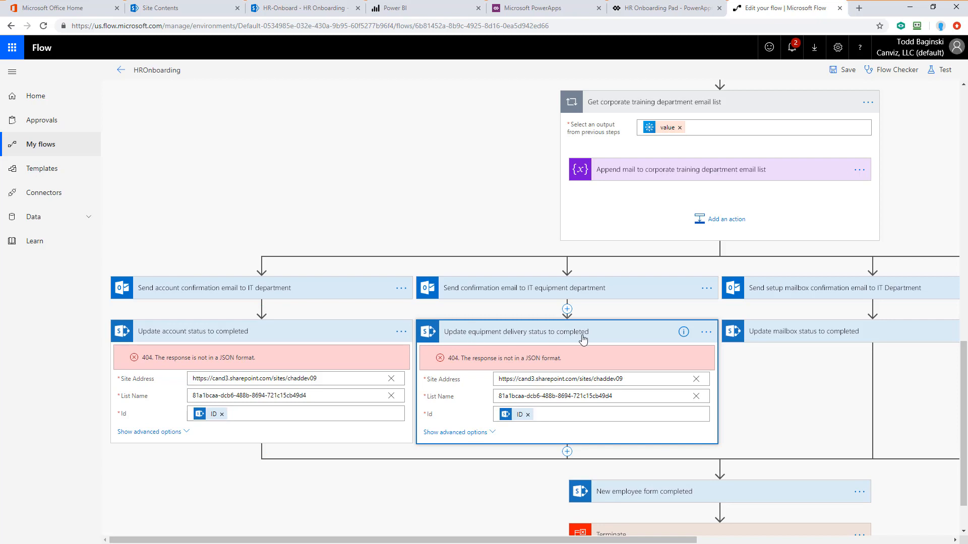
pyautogui.click(795, 336)
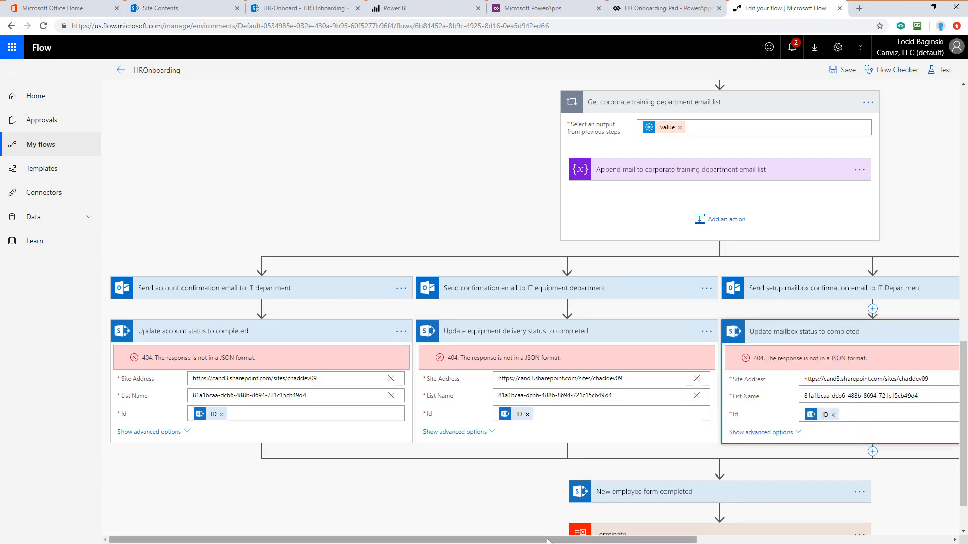
pyautogui.moveTo(547, 541); pyautogui.dragTo(770, 540)
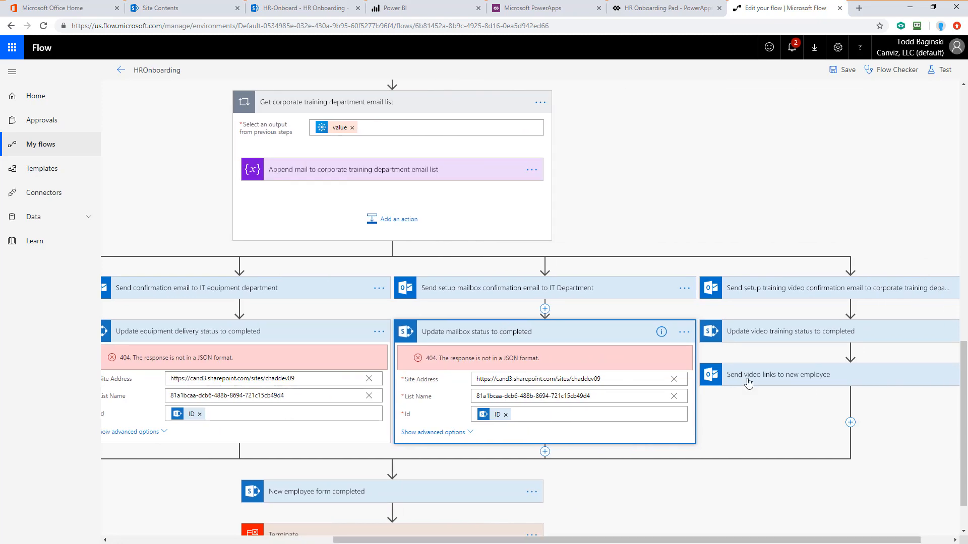
pyautogui.click(753, 333)
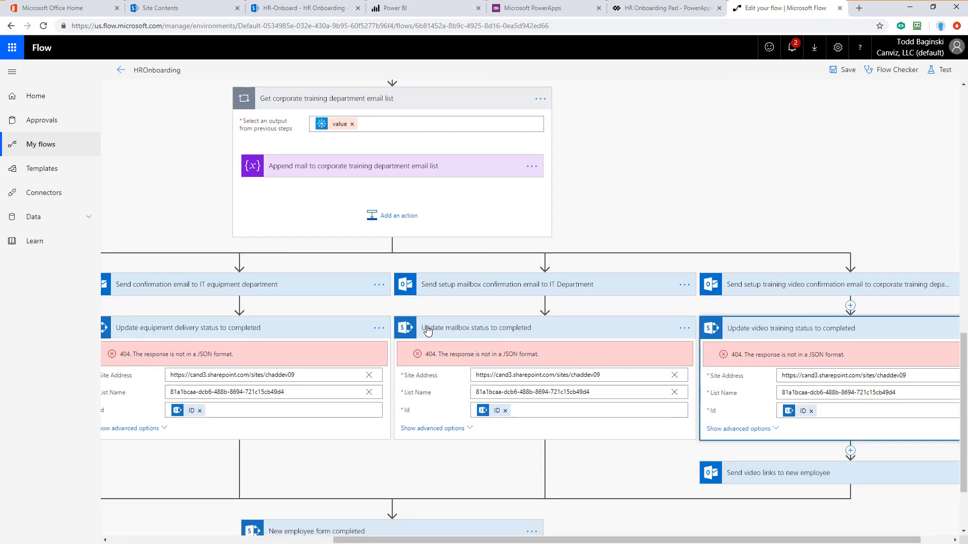
pyautogui.scroll(-2, 414, 325)
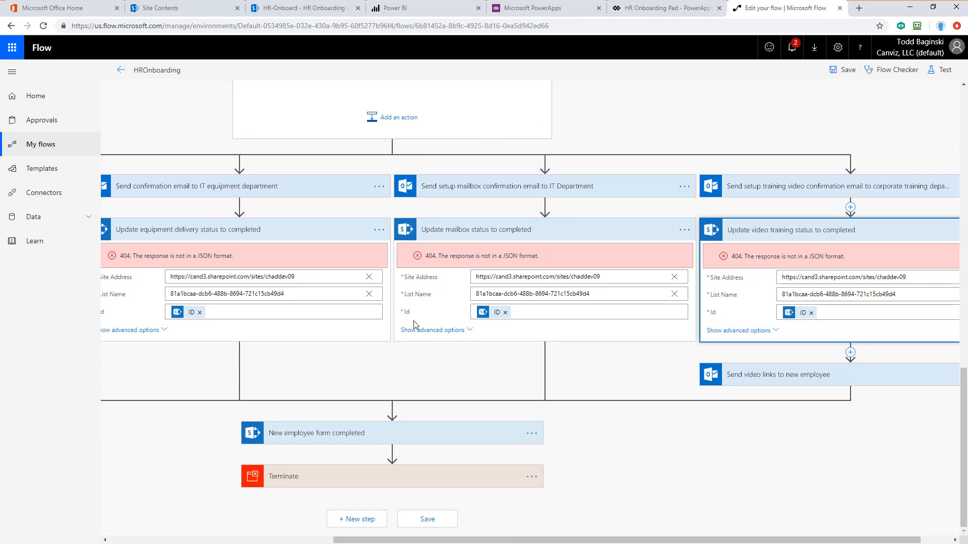
pyautogui.click(368, 439)
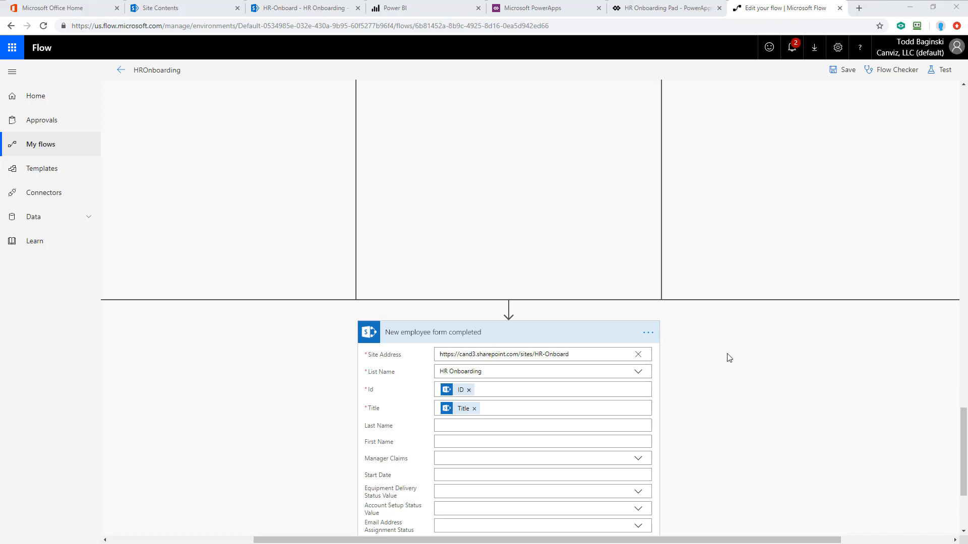
pyautogui.scroll(10, 728, 358)
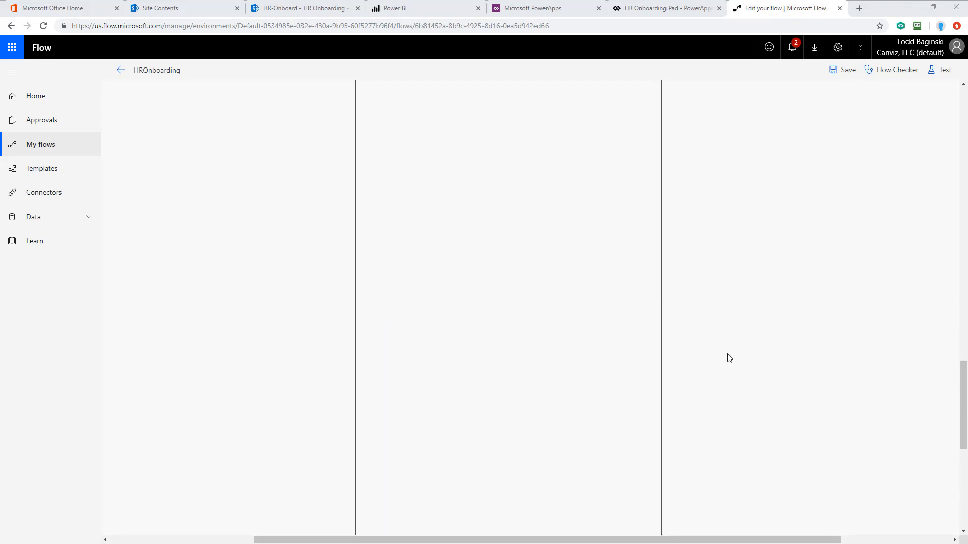
pyautogui.scroll(1, 729, 358)
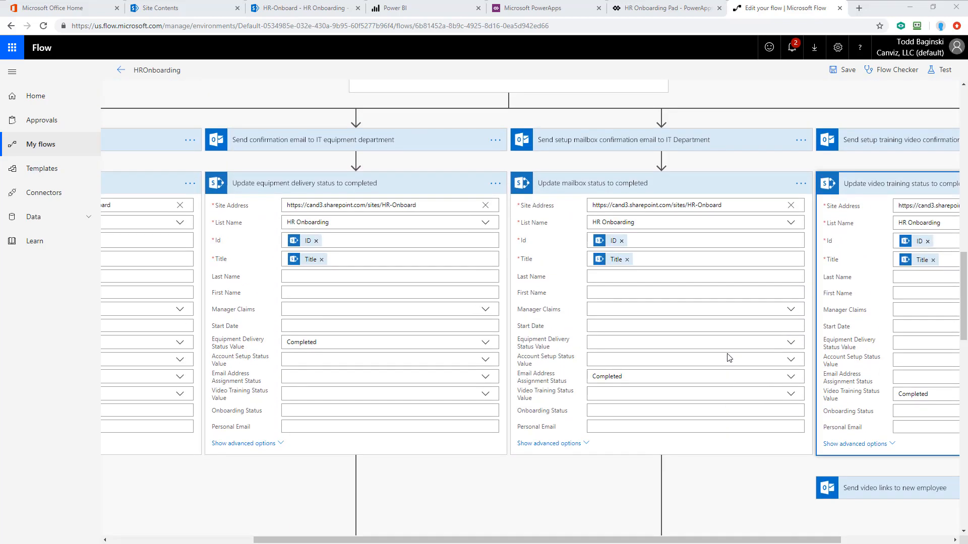
pyautogui.moveTo(597, 543); pyautogui.dragTo(416, 542)
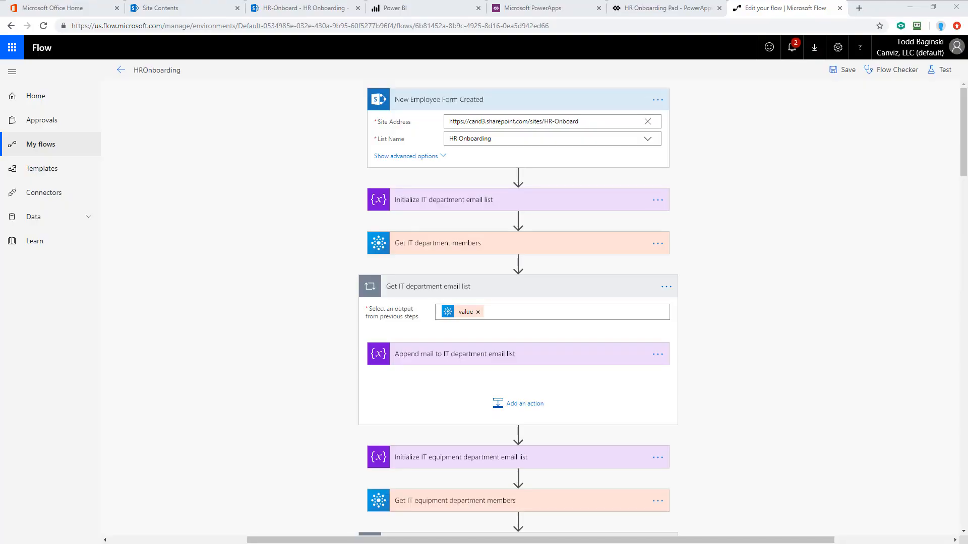
# Step: Expand the IT, IT equipment and corporate training Get department members actions to review their Group Ids
pyautogui.click(509, 246)
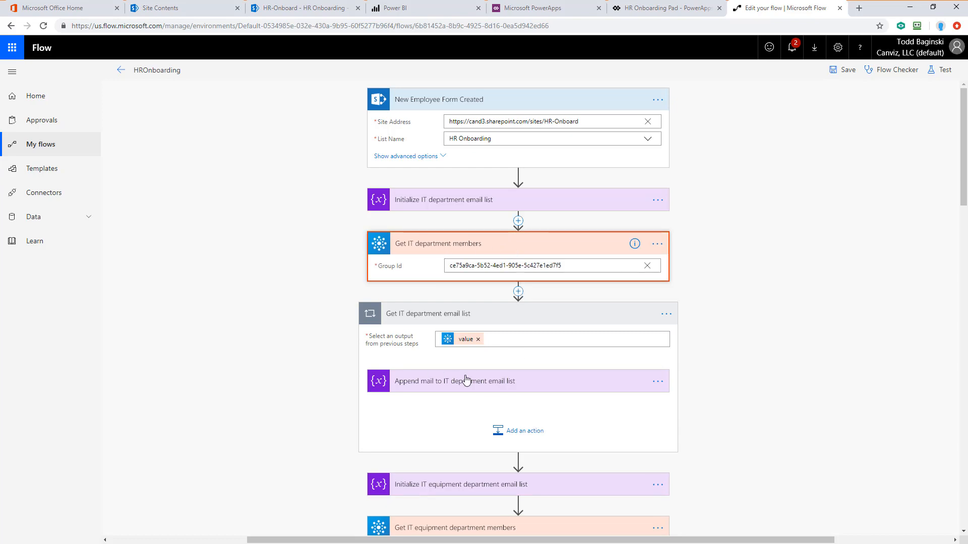
pyautogui.scroll(-4, 464, 378)
pyautogui.scroll(2, 464, 385)
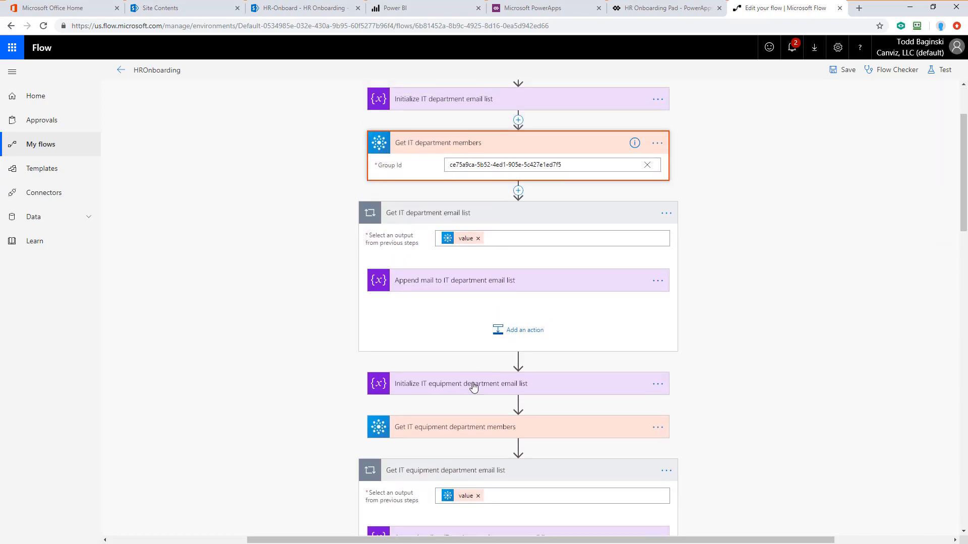
pyautogui.click(467, 432)
pyautogui.scroll(-6, 302, 339)
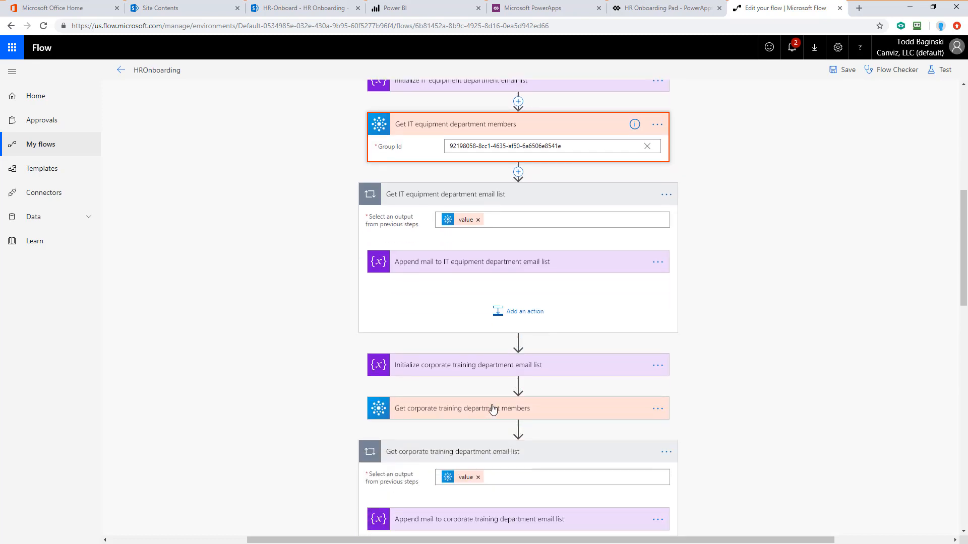
pyautogui.click(486, 407)
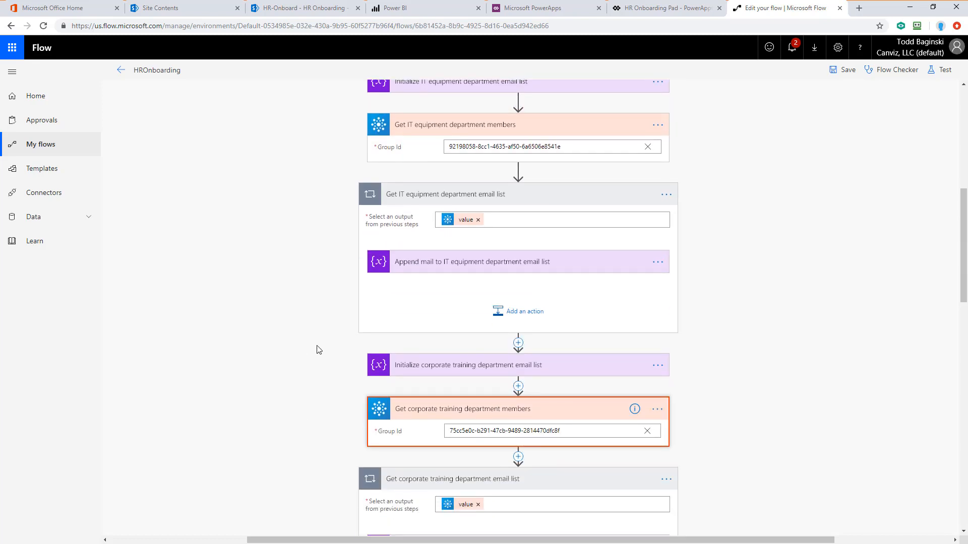
pyautogui.scroll(7, 318, 349)
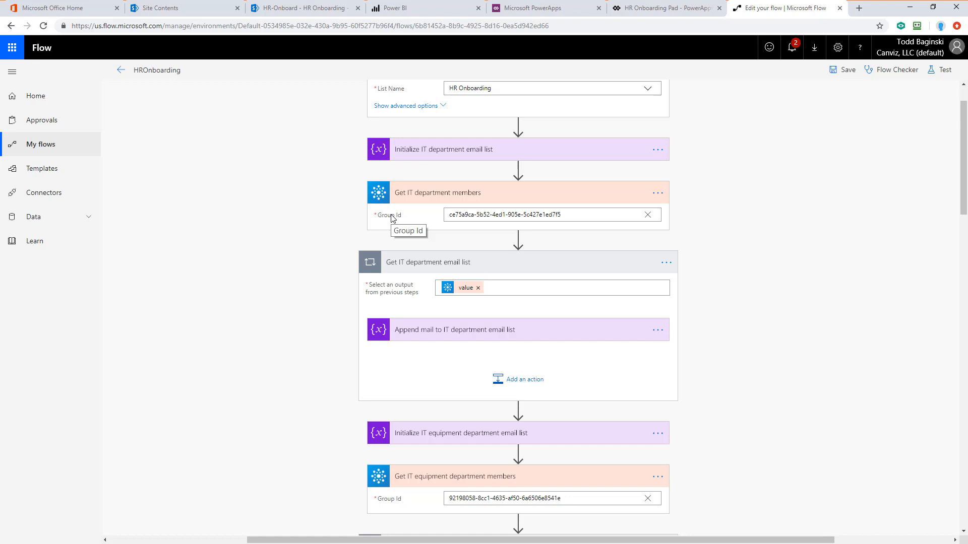
pyautogui.scroll(-8, 695, 384)
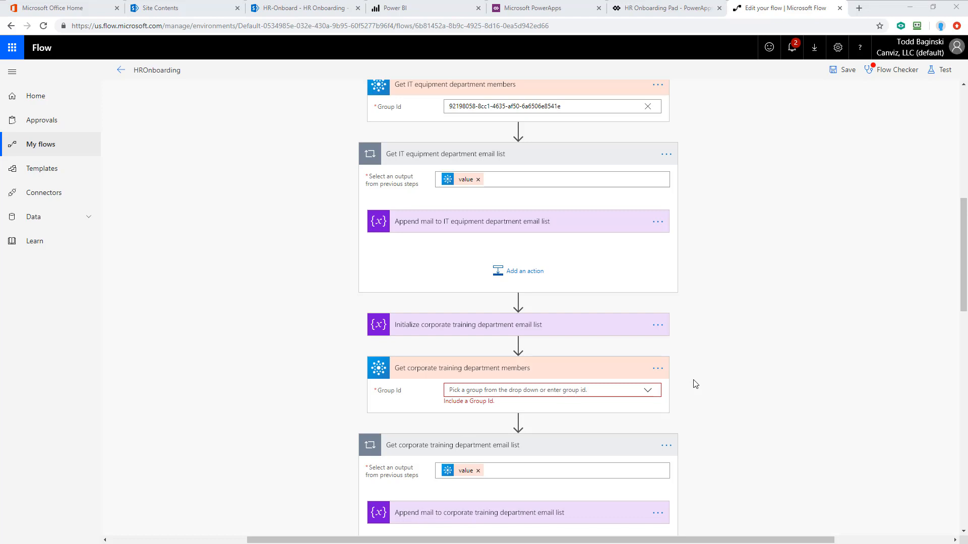
# Step: Enter the copied group ID as a custom Group Id for Get corporate training department members, then save the flow
pyautogui.click(648, 391)
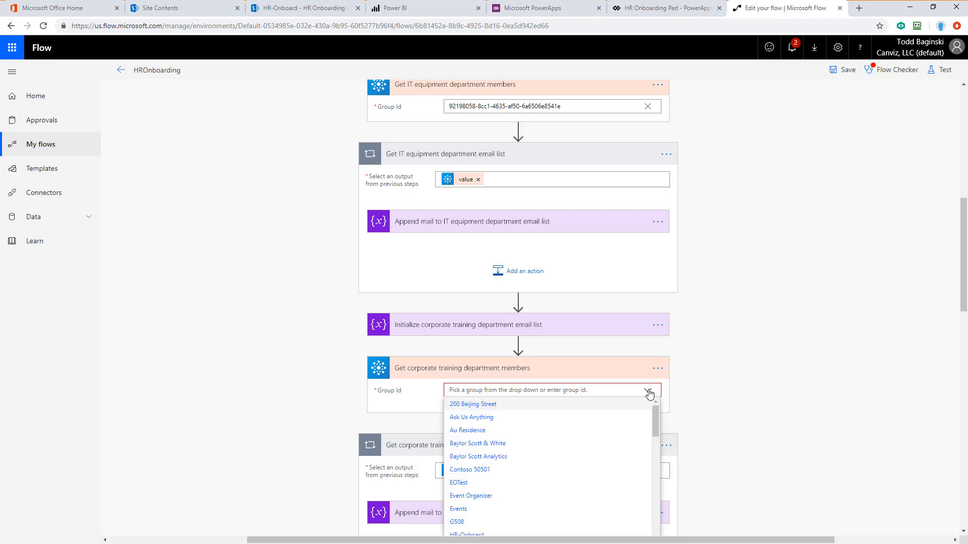
pyautogui.scroll(-2, 649, 393)
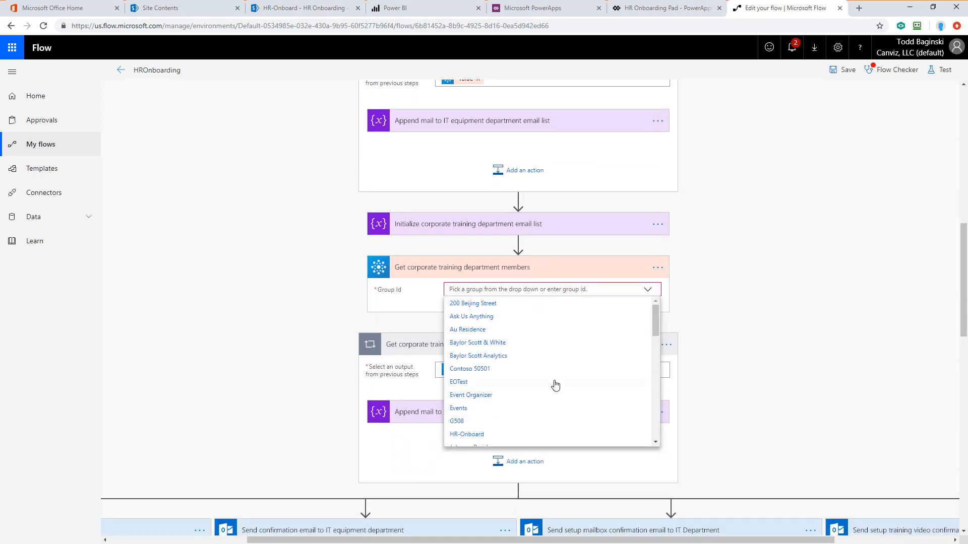
pyautogui.scroll(-10, 555, 385)
pyautogui.scroll(-3, 555, 384)
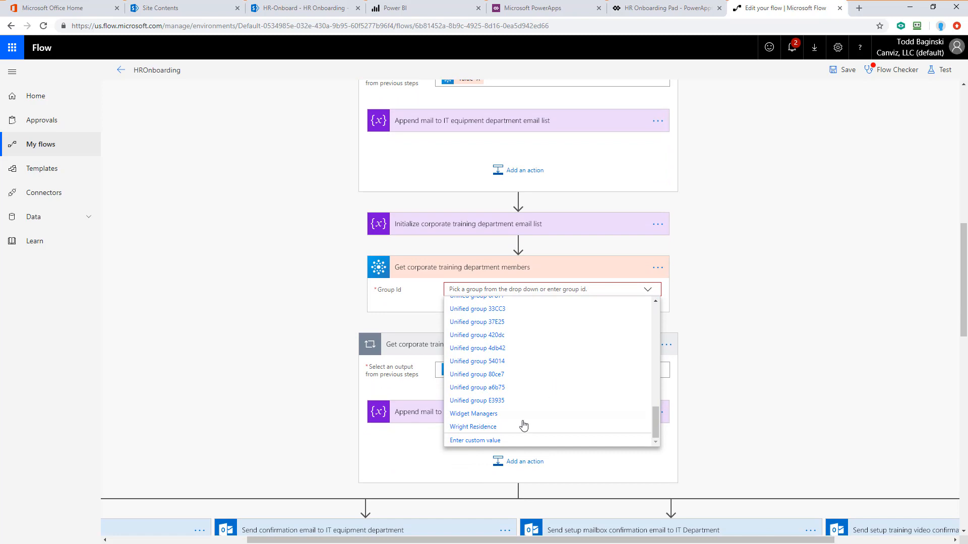
pyautogui.click(467, 443)
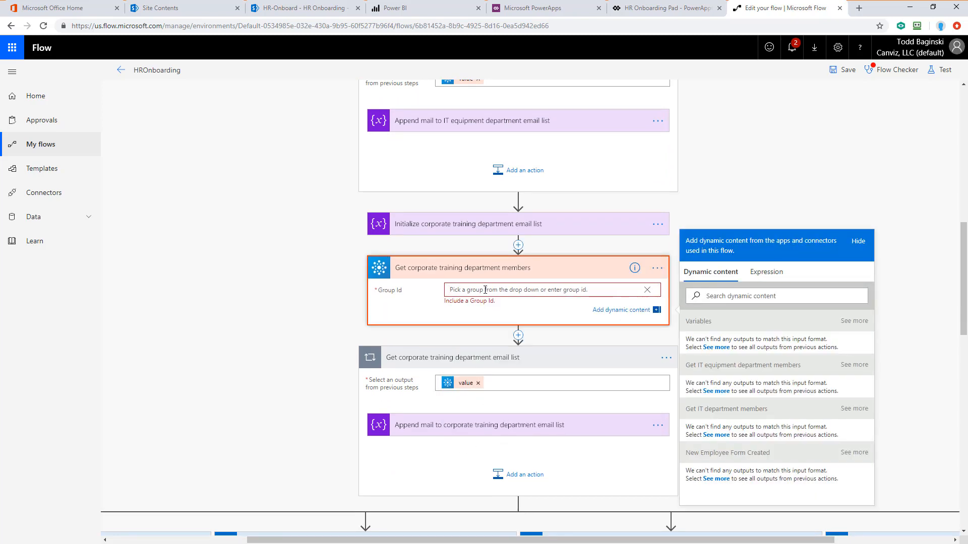
pyautogui.hotkey('ctrl', 'v')
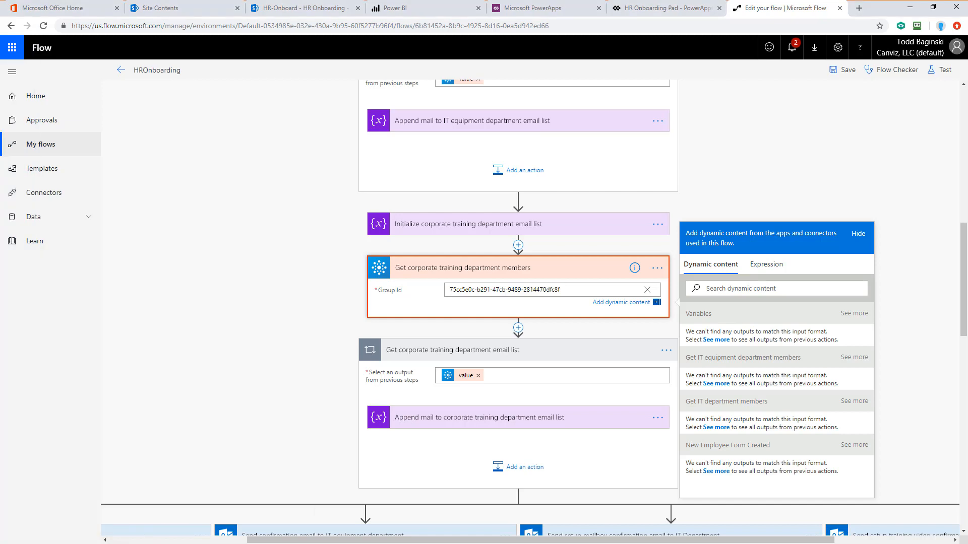
pyautogui.hotkey('alt', 'Tab')
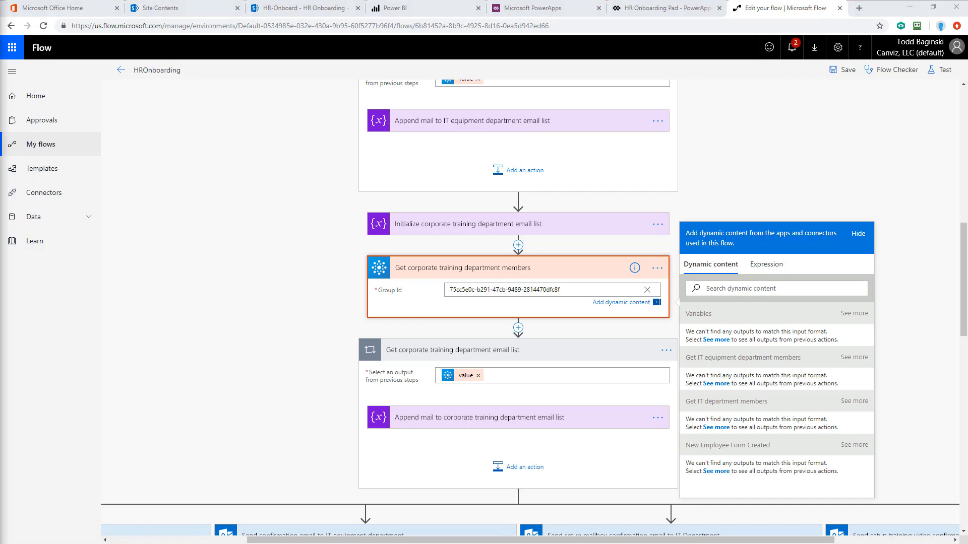
pyautogui.click(844, 70)
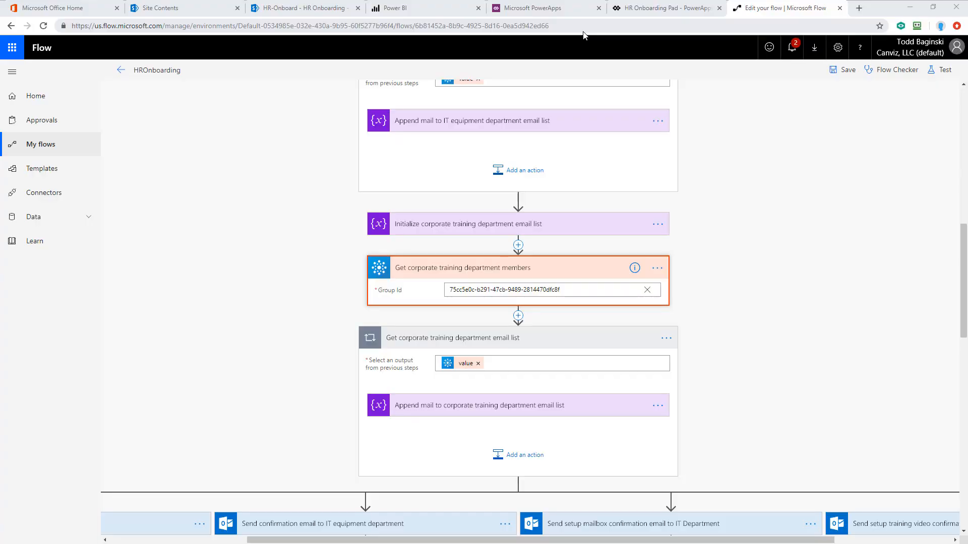
# Step: Play the HR Onboarding Pad app from the apps list and allow its Power BI permission
pyautogui.click(551, 9)
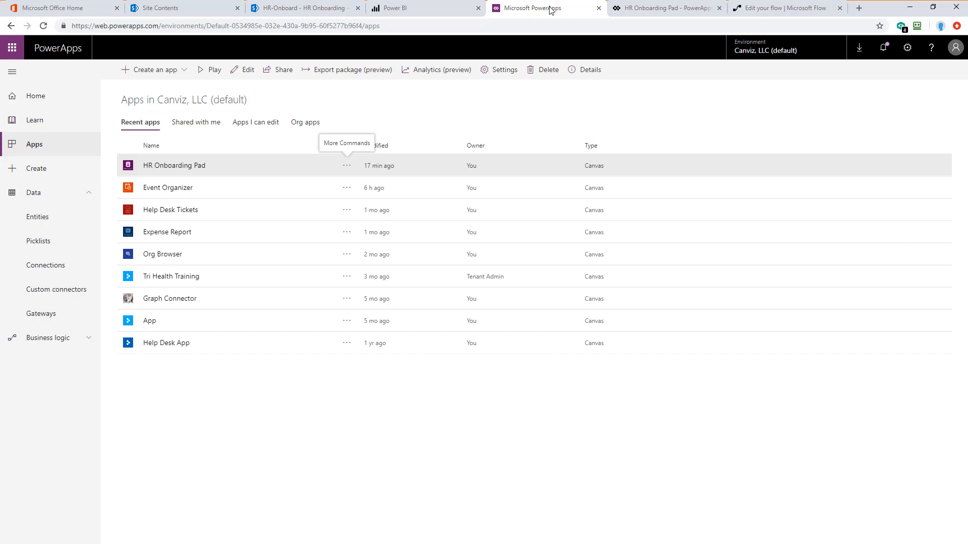
pyautogui.click(347, 168)
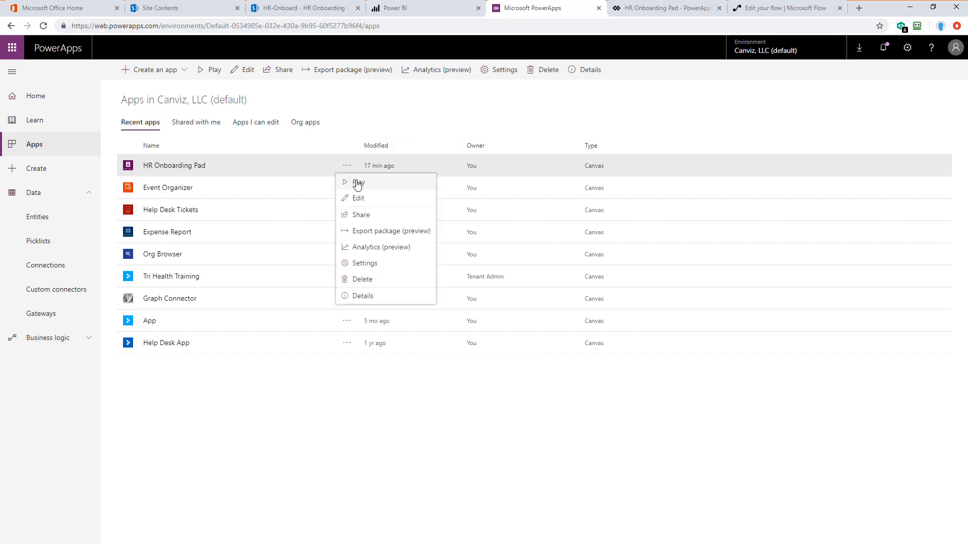
pyautogui.click(357, 183)
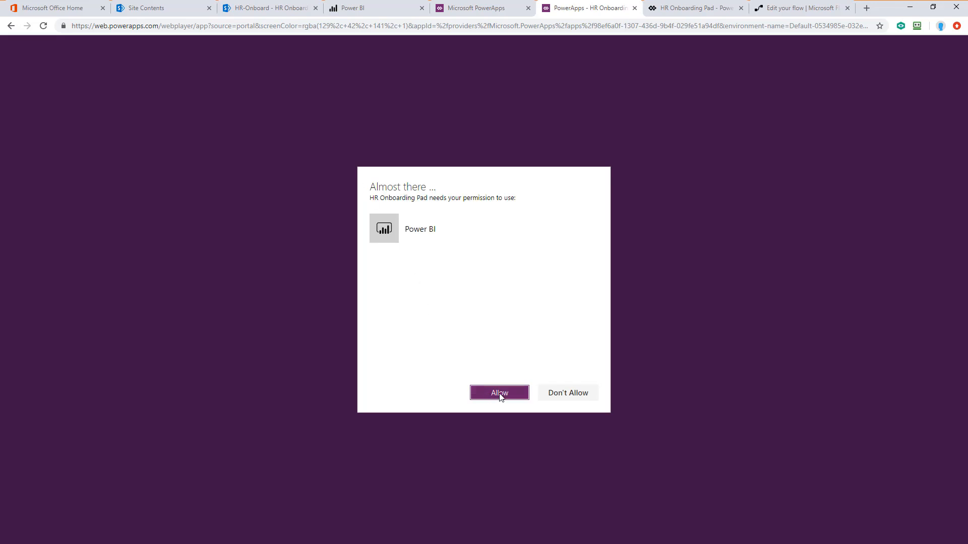
pyautogui.click(499, 394)
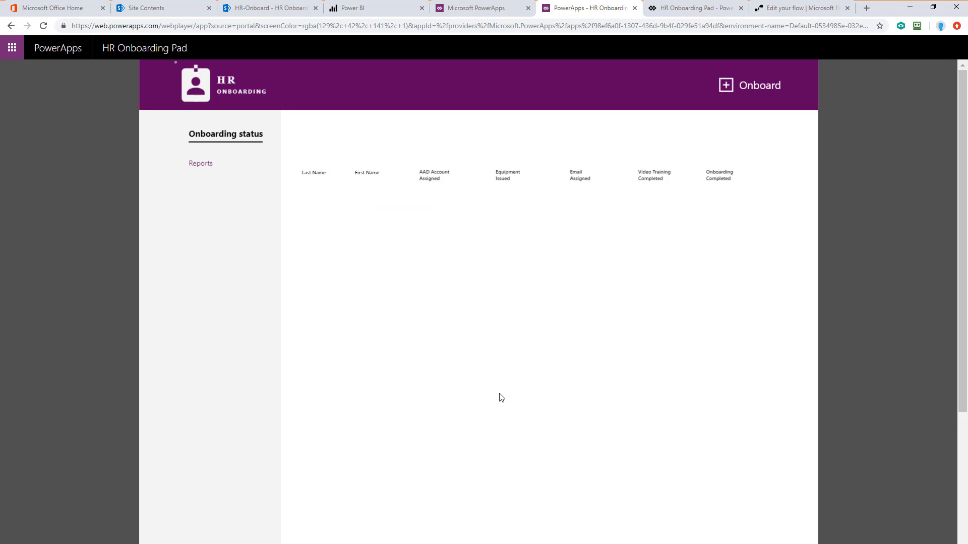